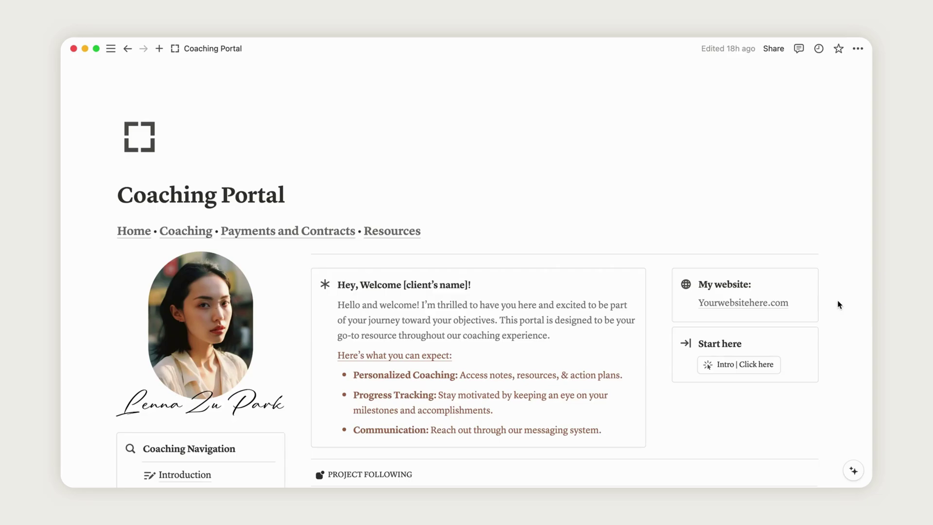
Open the Coaching Portal's Introduction page and look over its contents
scroll(839, 305, "down", 10)
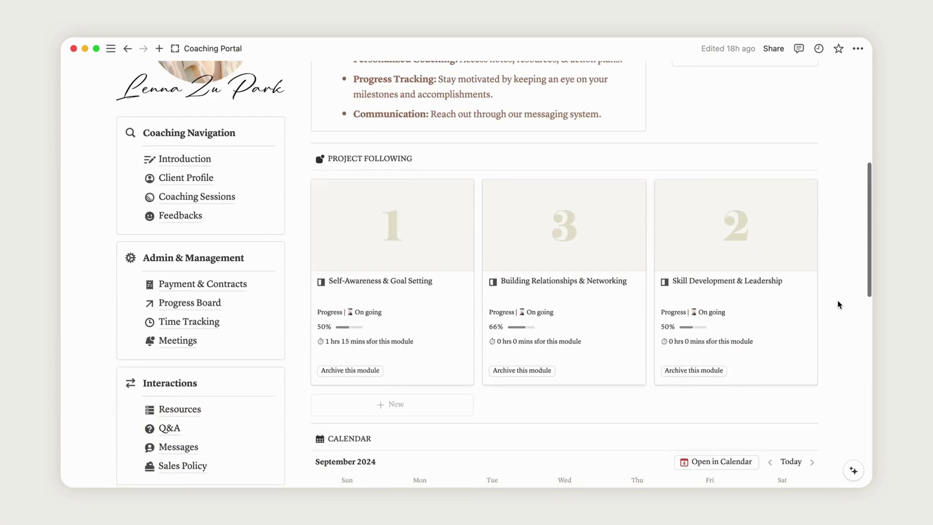
scroll(839, 304, "down", 12)
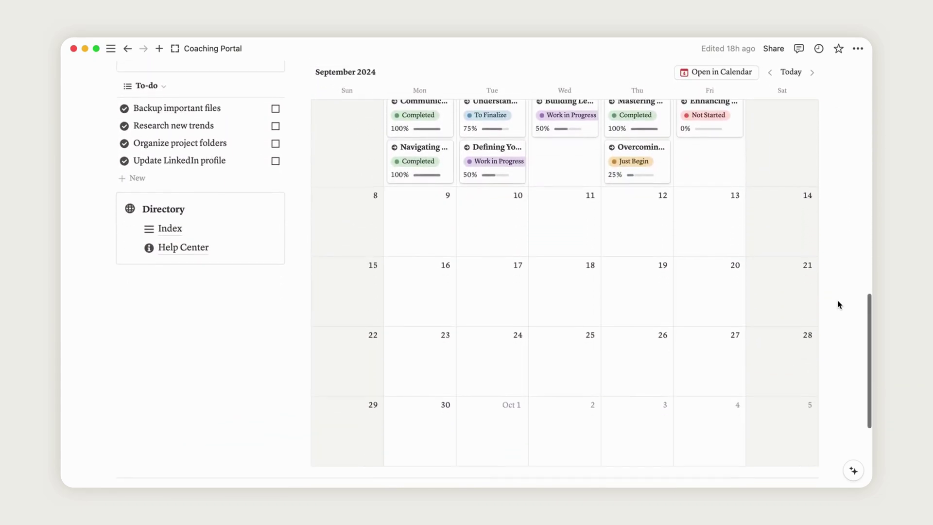
scroll(839, 305, "down", 4)
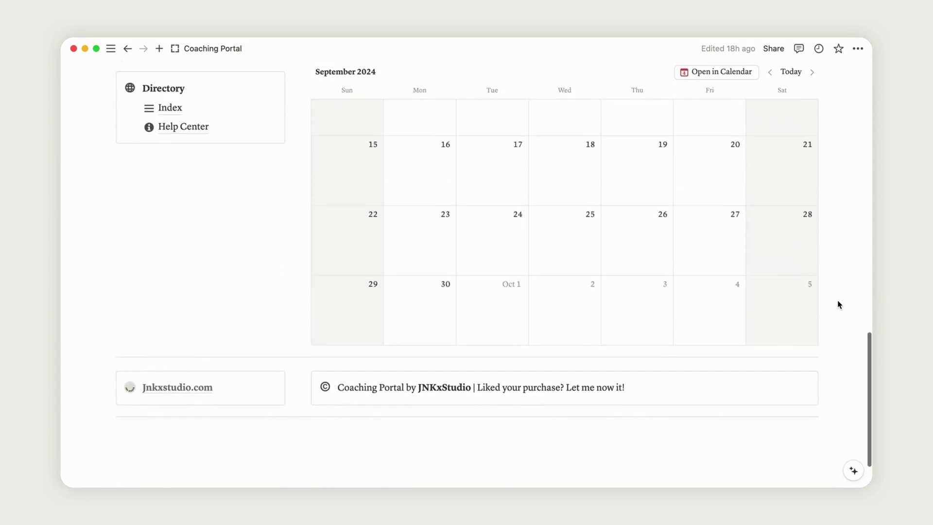
scroll(839, 304, "up", 9)
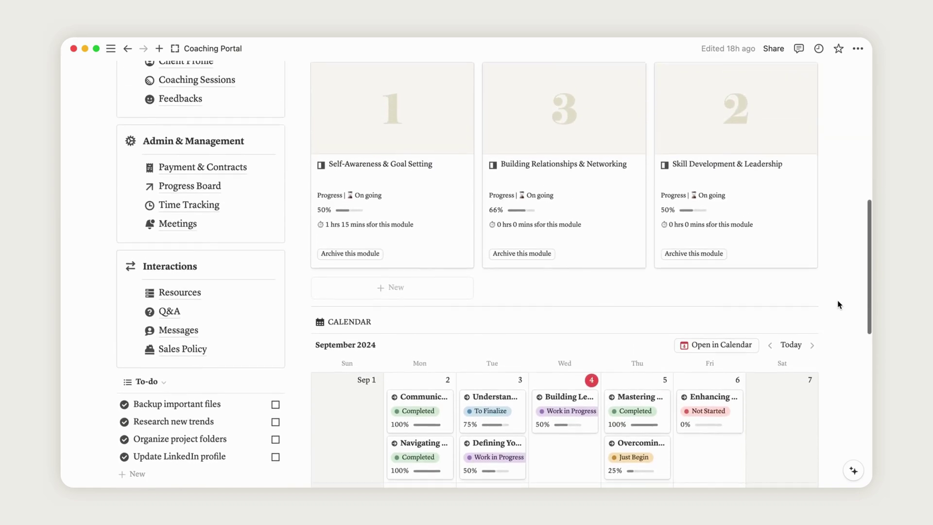
scroll(839, 304, "up", 11)
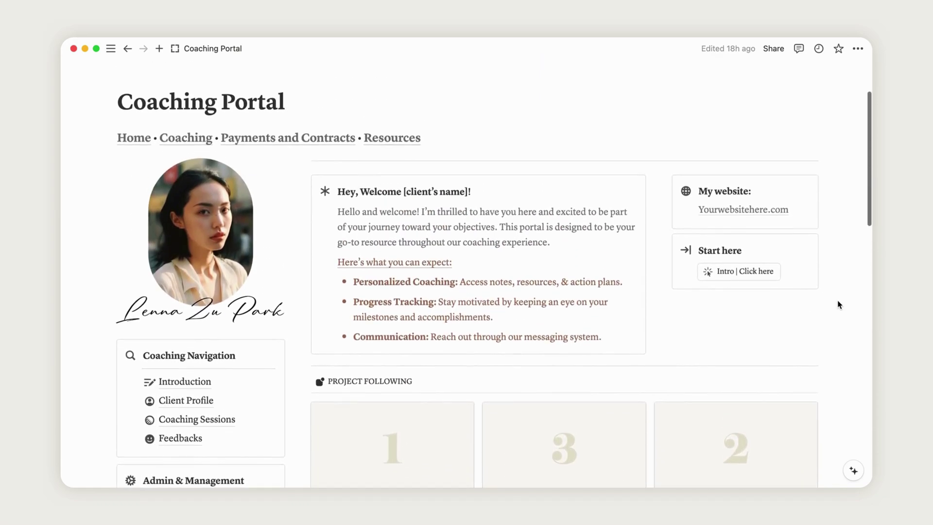
scroll(839, 304, "up", 3)
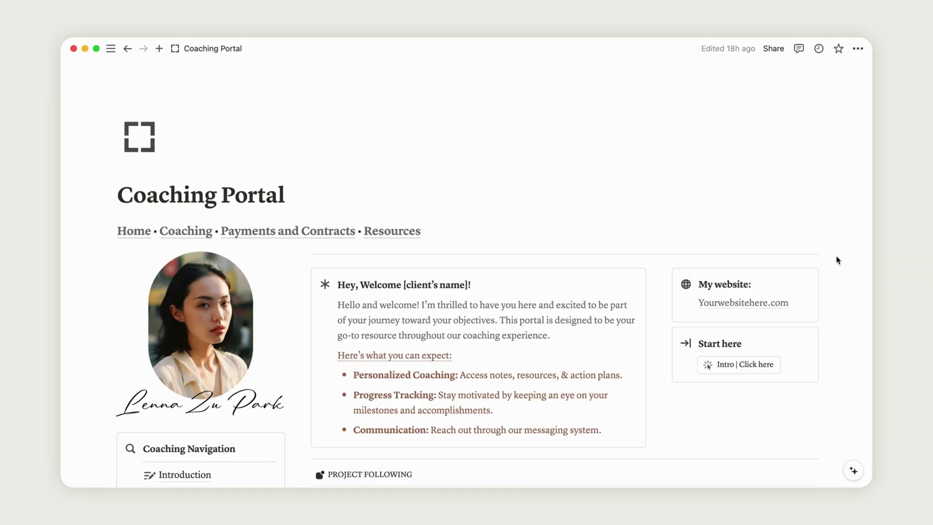
left_click(745, 370)
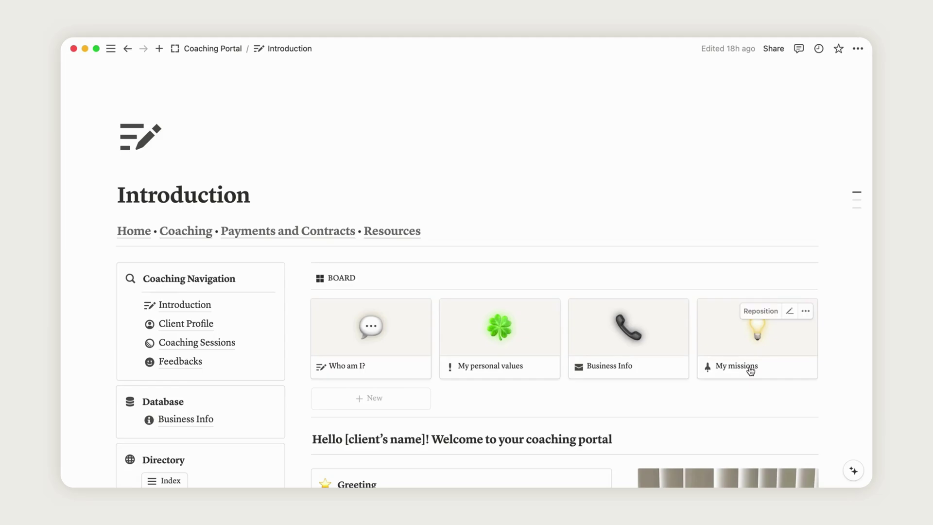
scroll(852, 325, "down", 1)
scroll(853, 324, "down", 10)
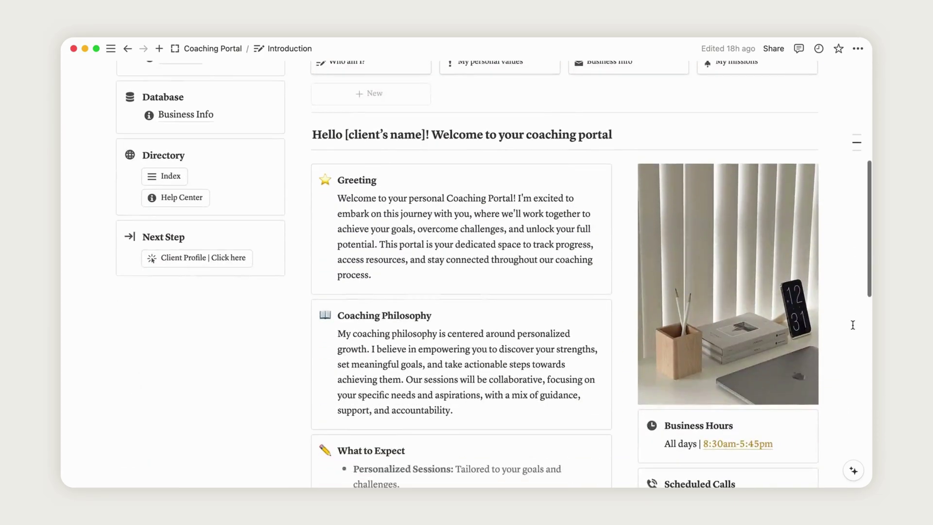
scroll(852, 324, "down", 5)
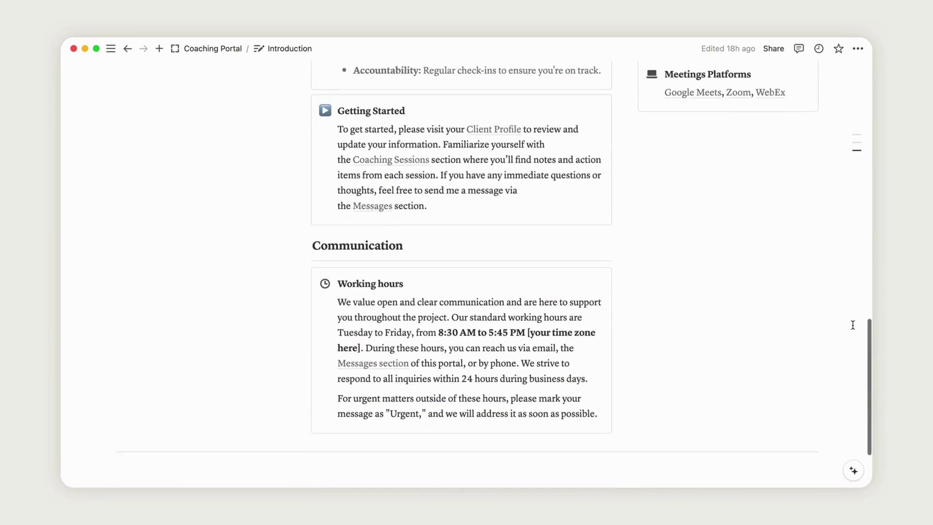
scroll(852, 325, "up", 15)
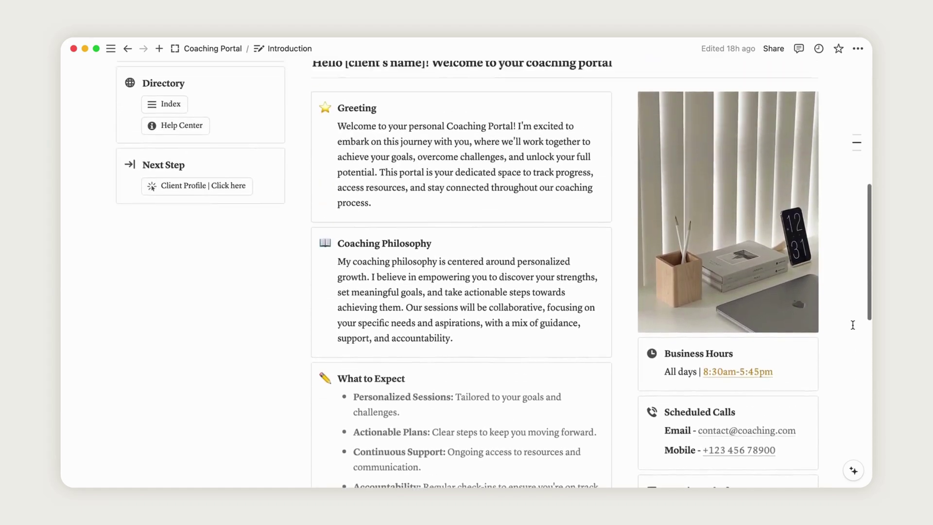
scroll(853, 324, "up", 5)
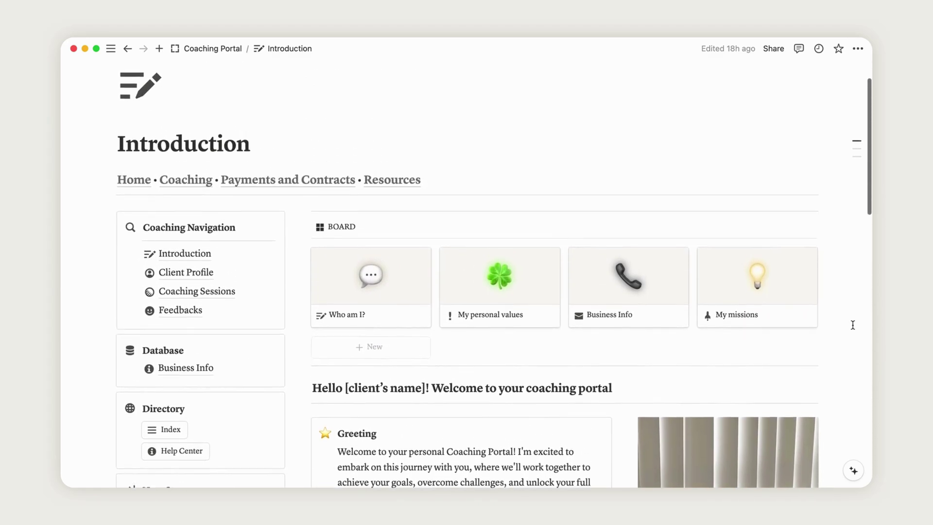
Preview, then close, the Who am I? and My personal values cards
left_click(412, 349)
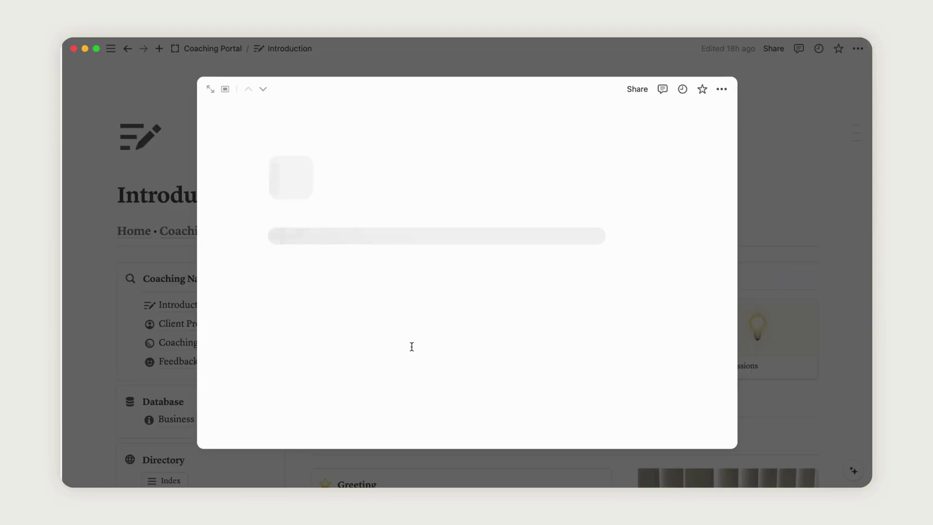
scroll(677, 379, "down", 10)
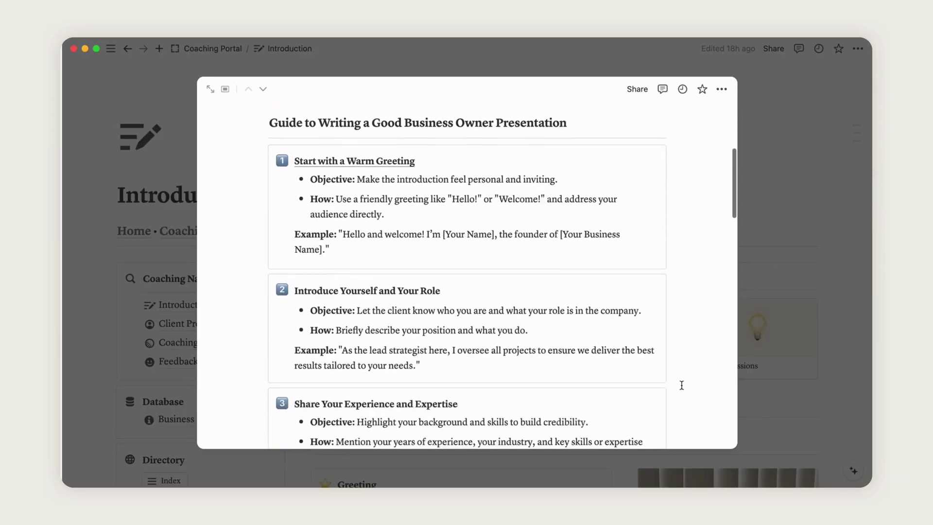
scroll(681, 385, "down", 10)
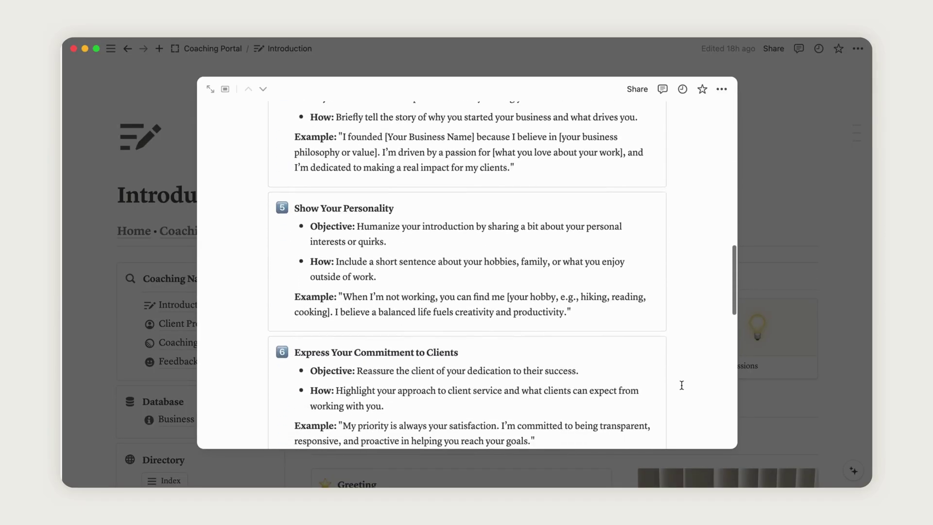
scroll(681, 384, "down", 3)
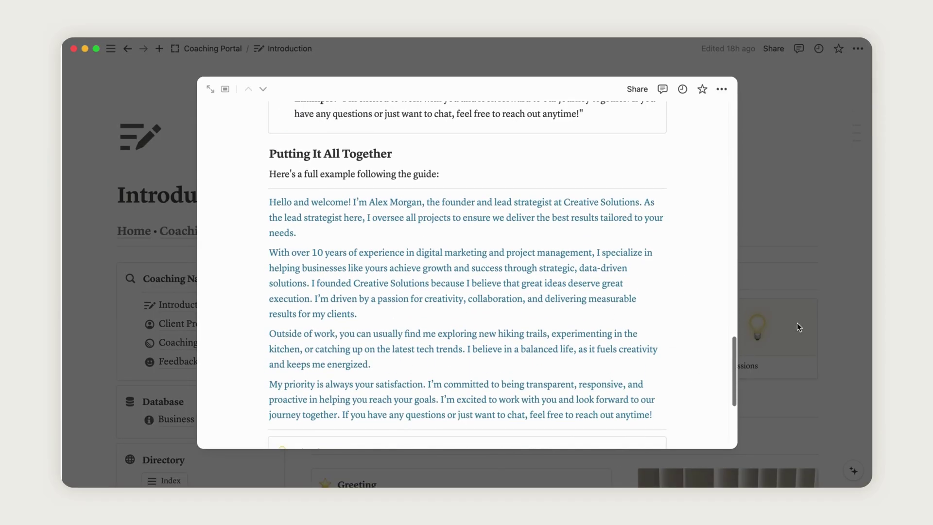
left_click(839, 336)
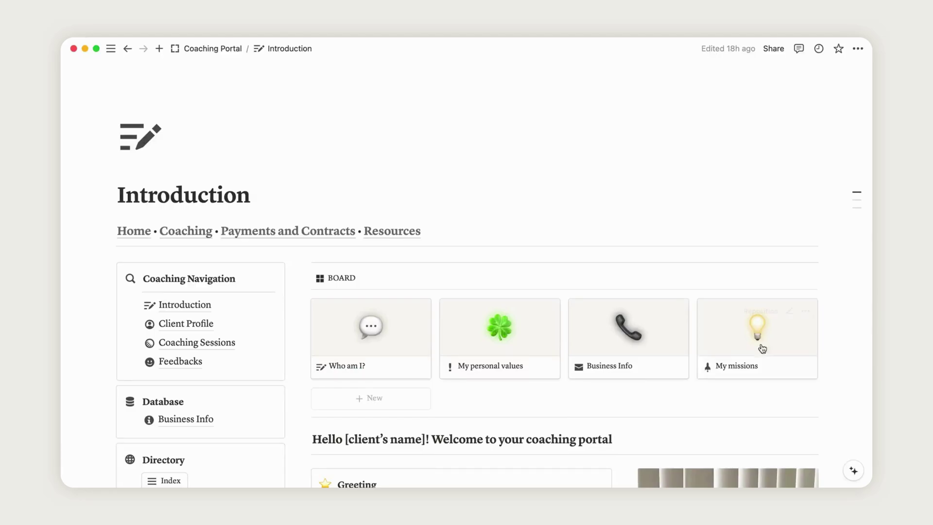
left_click(511, 347)
mouse_move(721, 256)
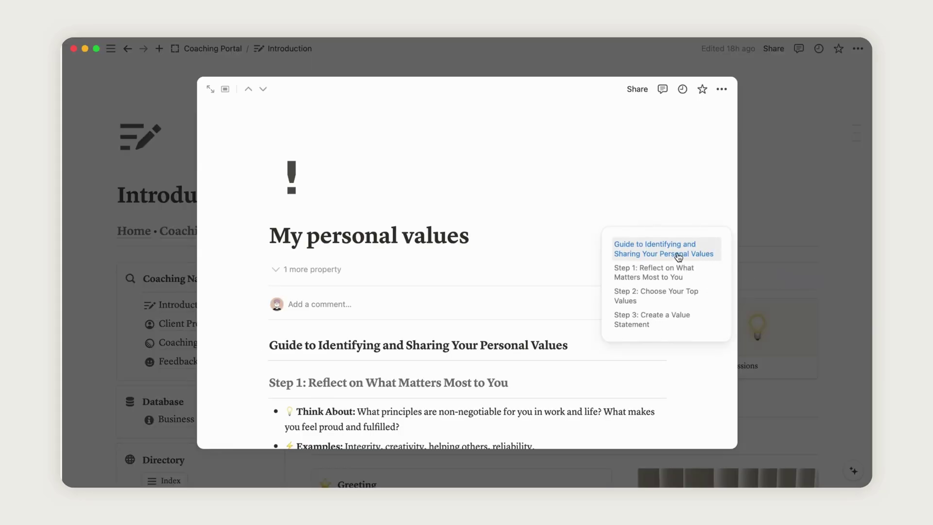
left_click(831, 289)
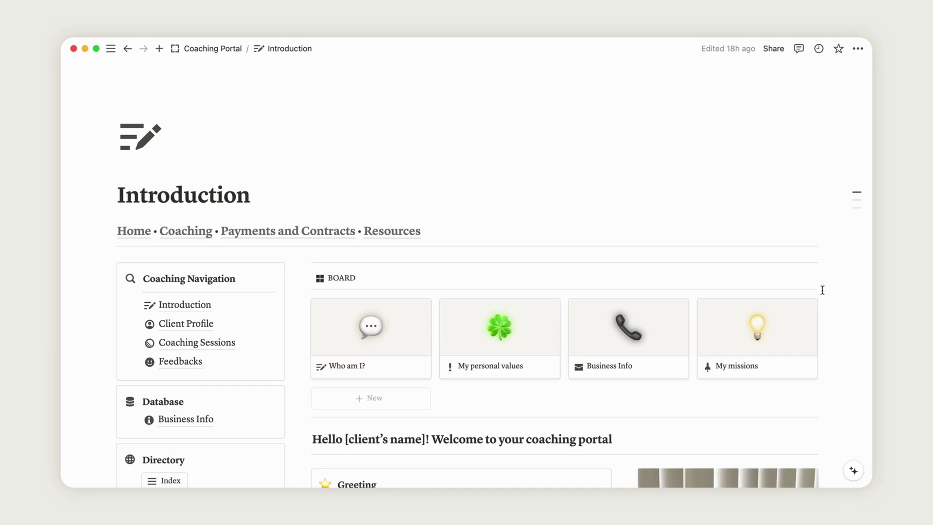
Preview, then close, the Business Info and My missions cards
left_click(625, 336)
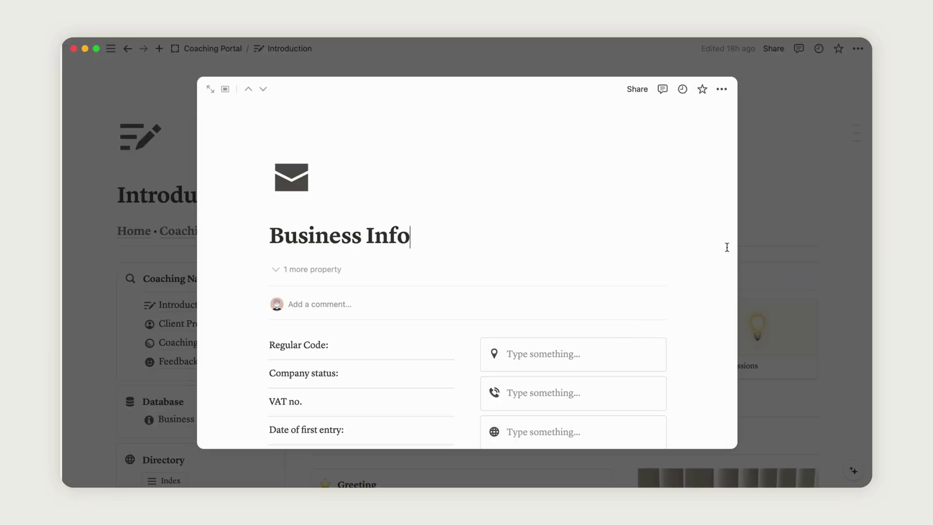
scroll(658, 373, "down", 3)
left_click(808, 362)
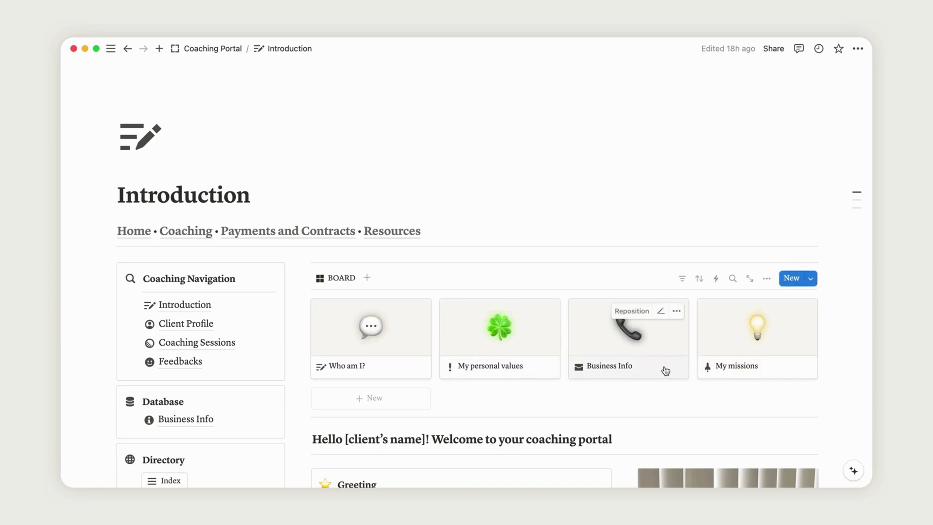
left_click(798, 373)
mouse_move(729, 270)
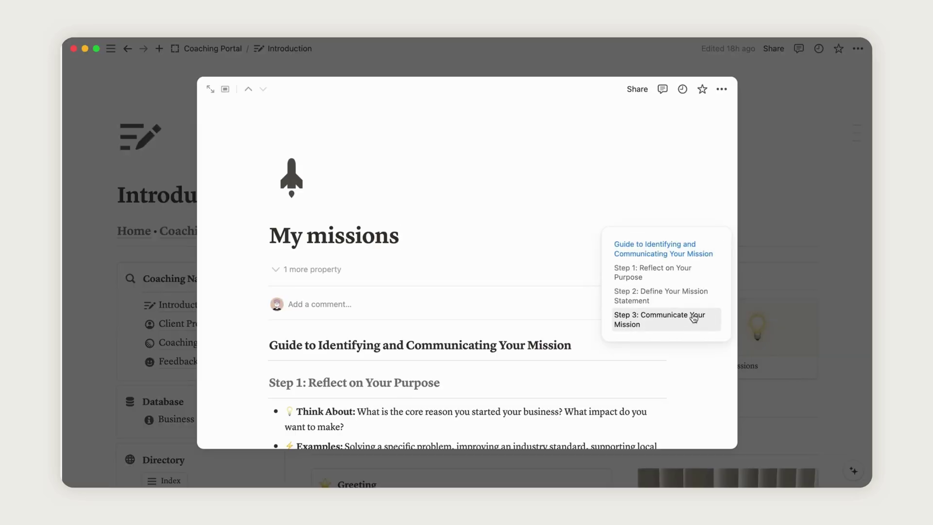
left_click(844, 307)
scroll(844, 308, "down", 10)
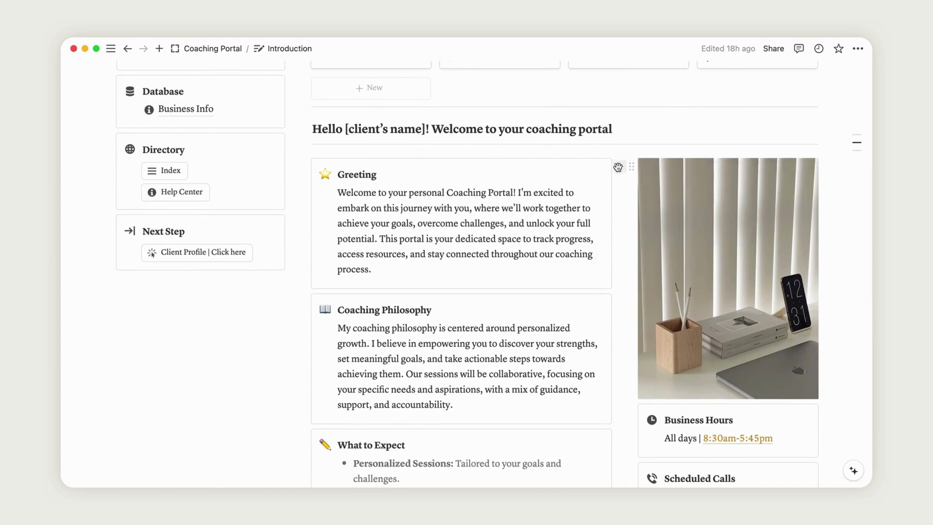
Add an image block below the desk photo with the blue brick wall Unsplash photo
left_click(620, 167)
type("image")
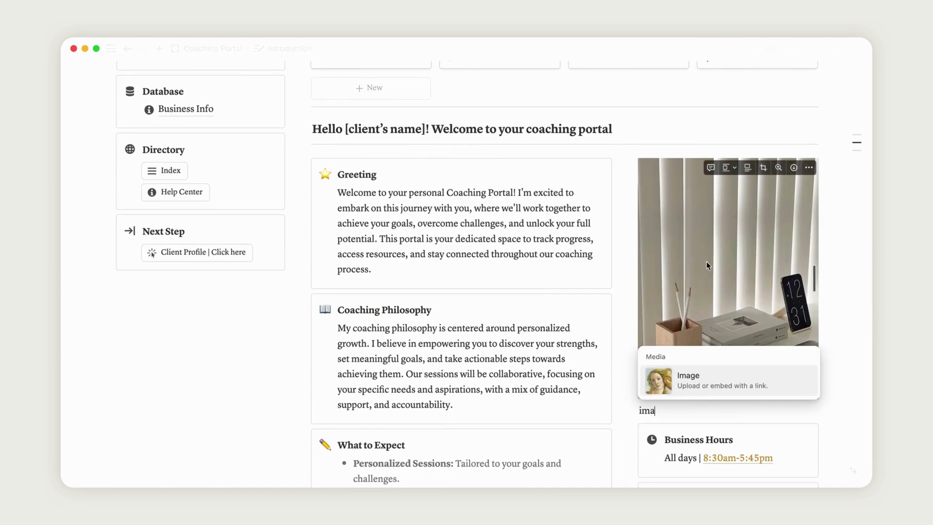
left_click(698, 381)
left_click(690, 347)
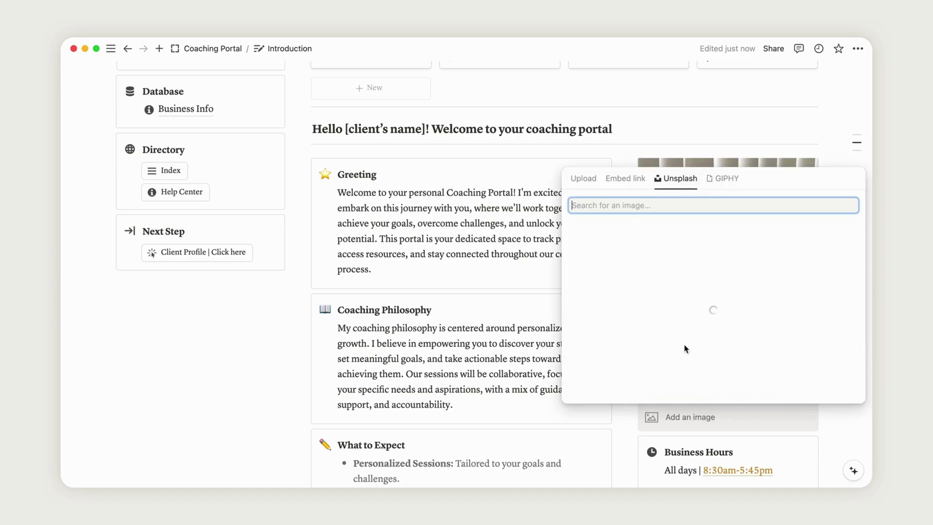
left_click(668, 252)
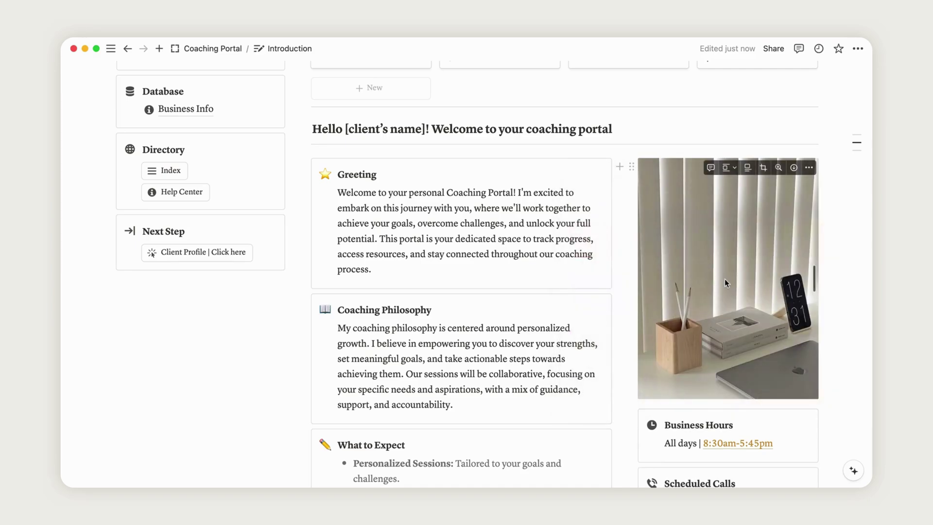
Delete the brick photo block and go to the Client Profile page
scroll(765, 338, "down", 5)
scroll(765, 338, "up", 2)
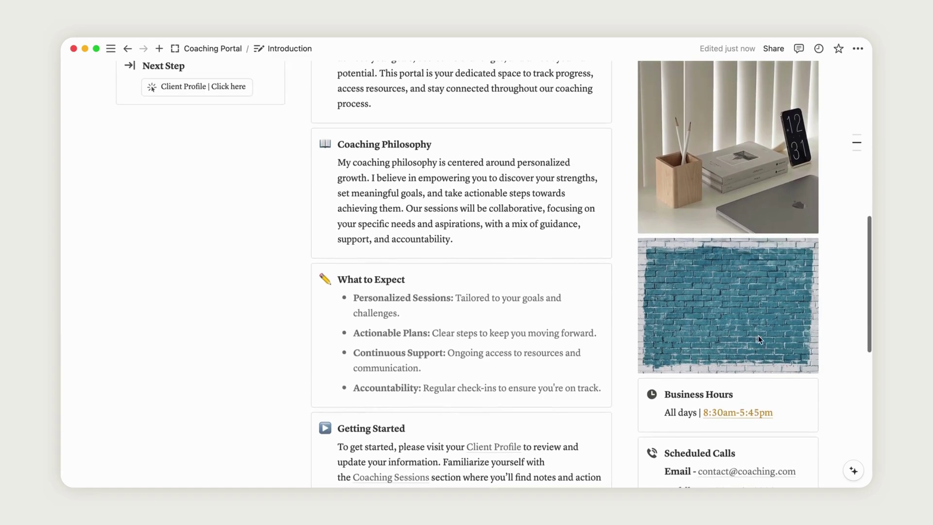
left_click(631, 246)
key("Delete")
scroll(631, 245, "up", 5)
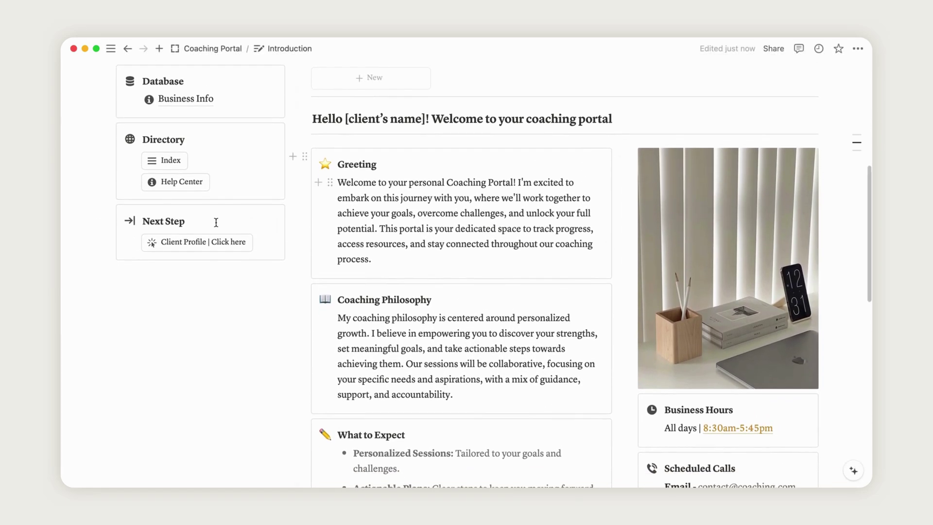
left_click(208, 243)
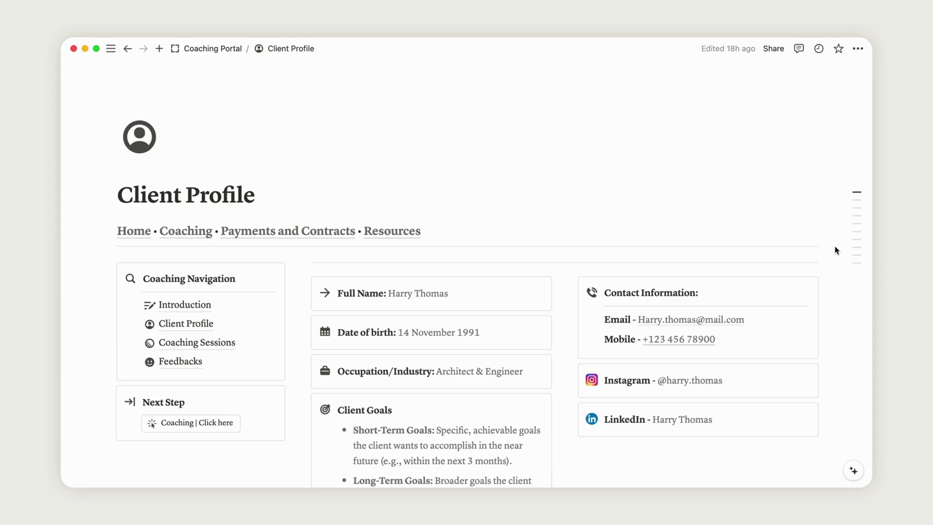
scroll(836, 250, "down", 7)
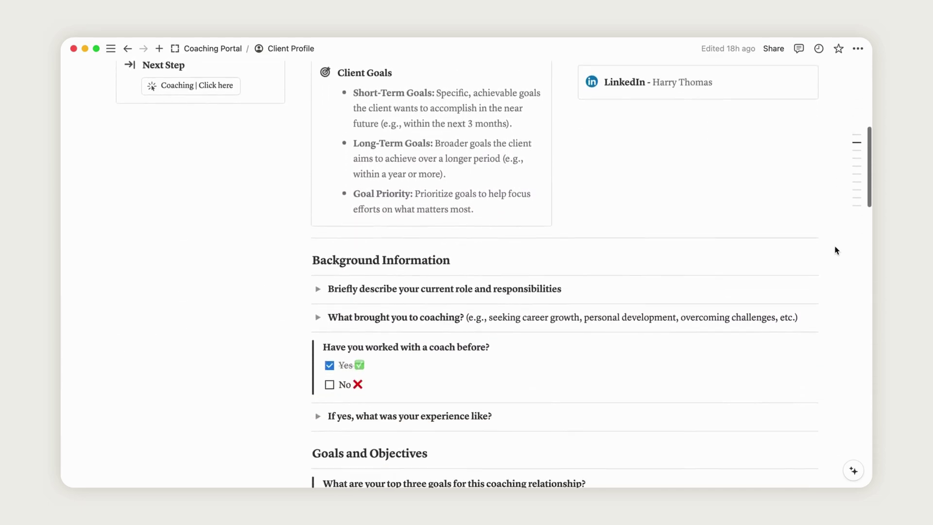
scroll(836, 250, "down", 2)
mouse_move(856, 168)
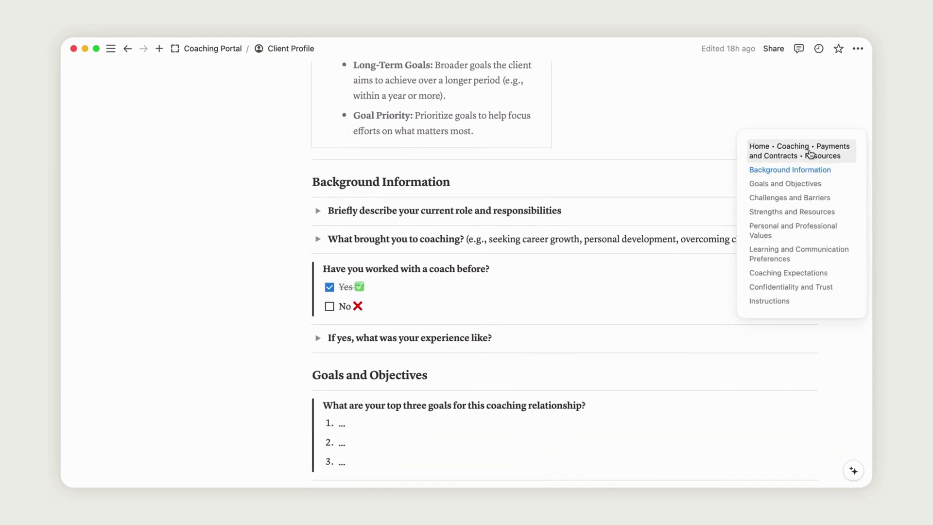
left_click(800, 282)
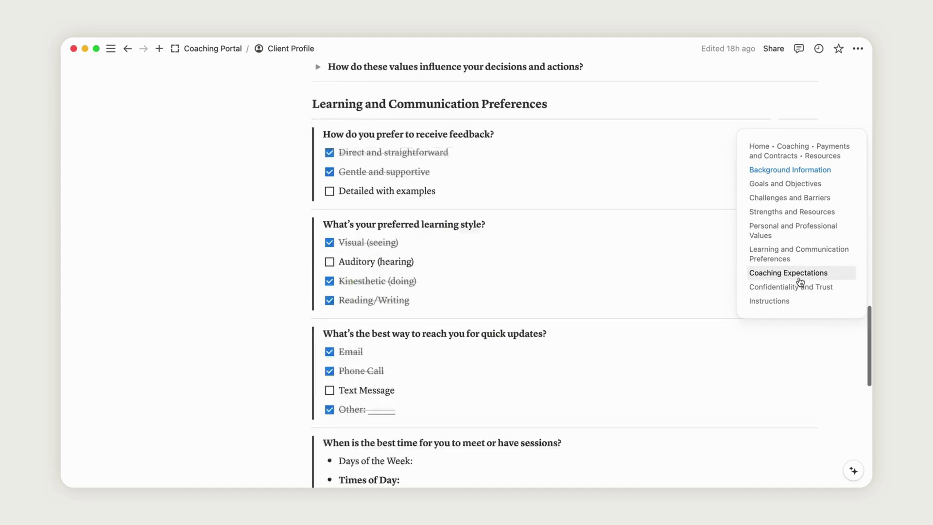
mouse_move(853, 160)
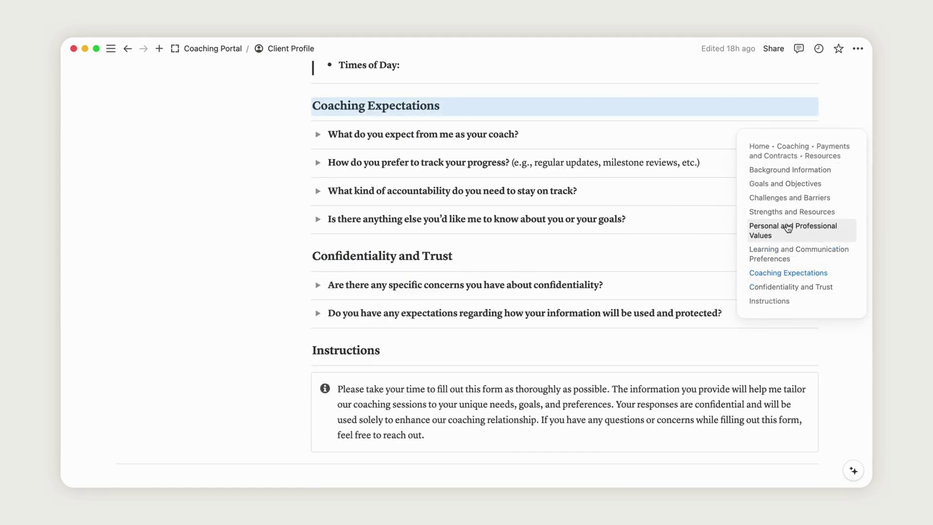
left_click(785, 157)
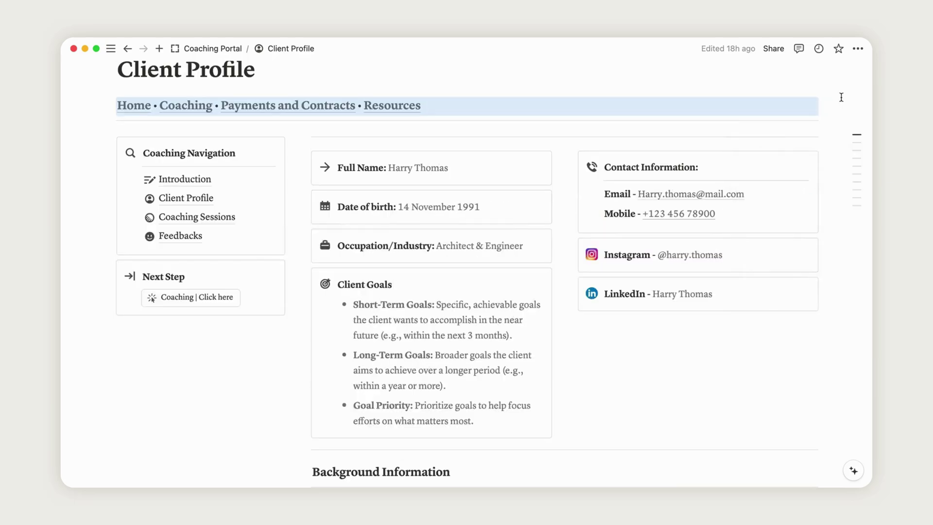
left_click(829, 330)
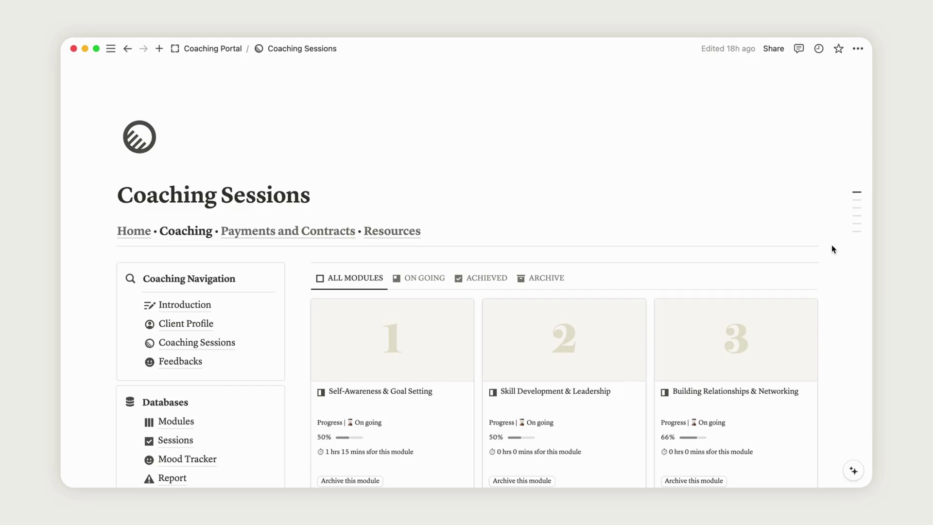
Expand the Monthly Calendar, Completed, Upcoming and Sessions for the day toggles
scroll(831, 247, "down", 10)
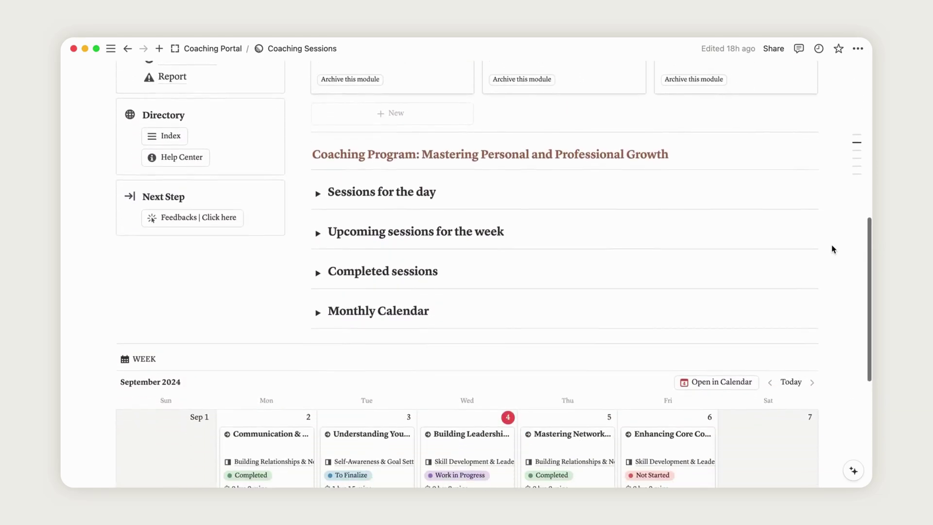
left_click(318, 285)
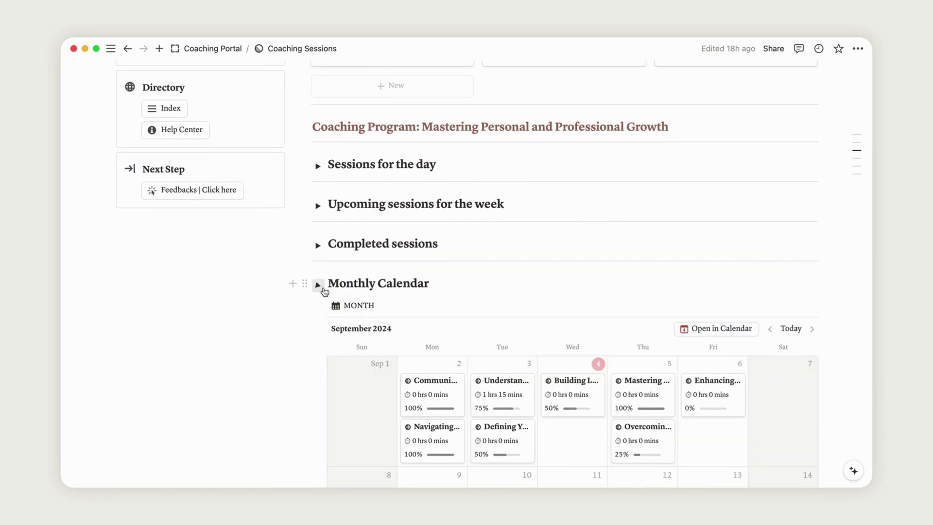
left_click(318, 245)
left_click(318, 205)
left_click(318, 166)
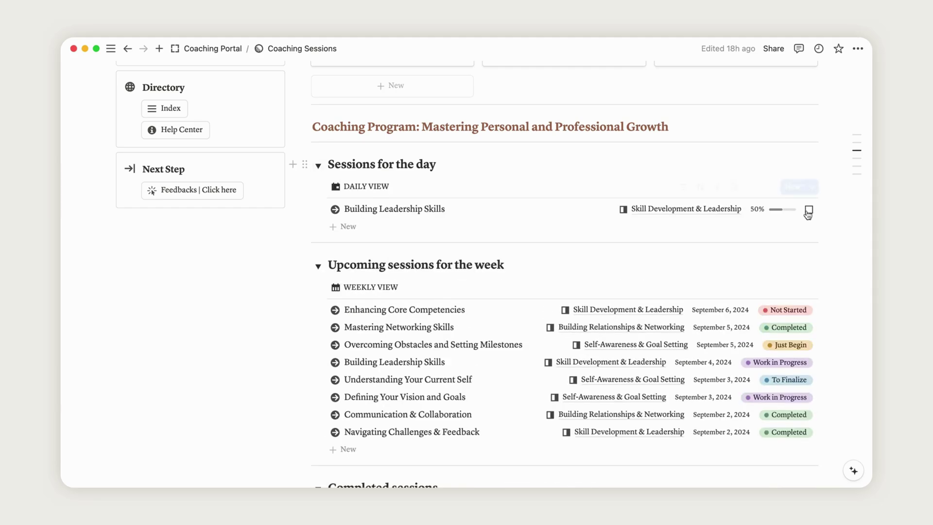
Create a New Module page on the modules board
scroll(843, 269, "down", 20)
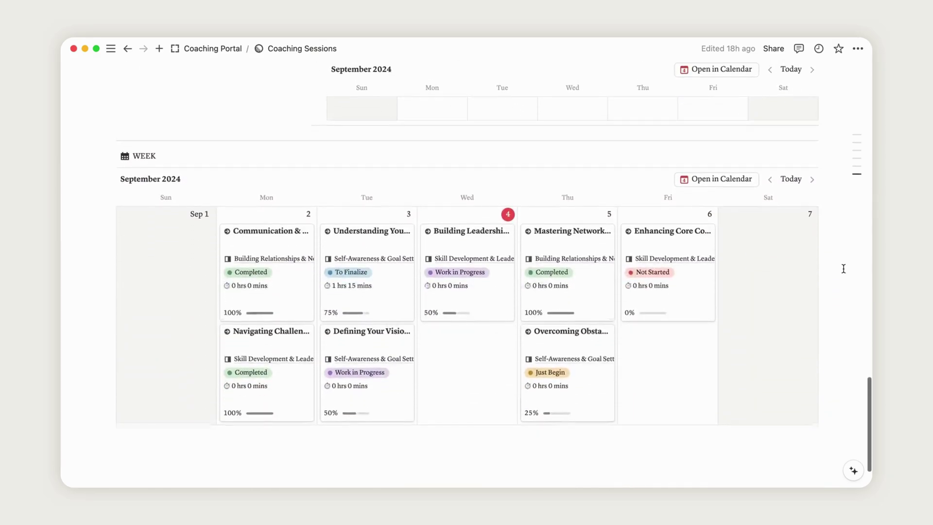
scroll(844, 269, "up", 20)
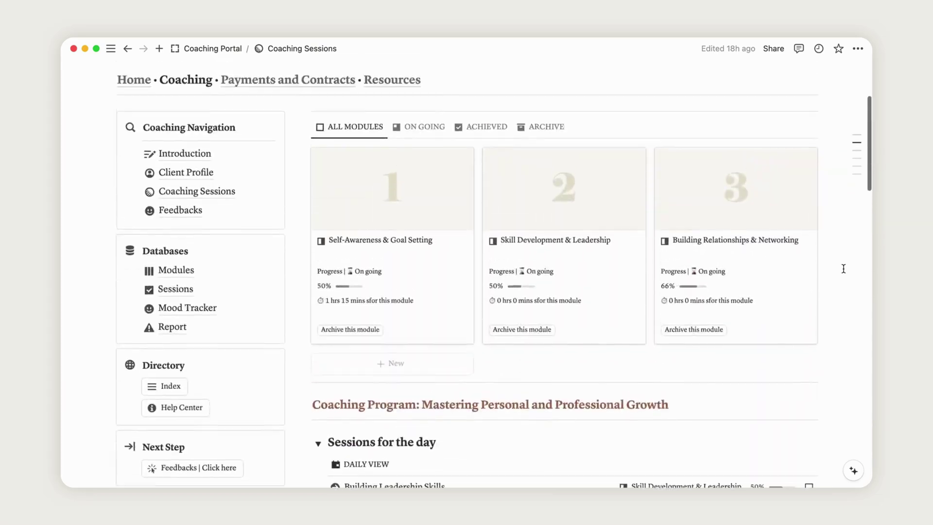
scroll(843, 269, "down", 2)
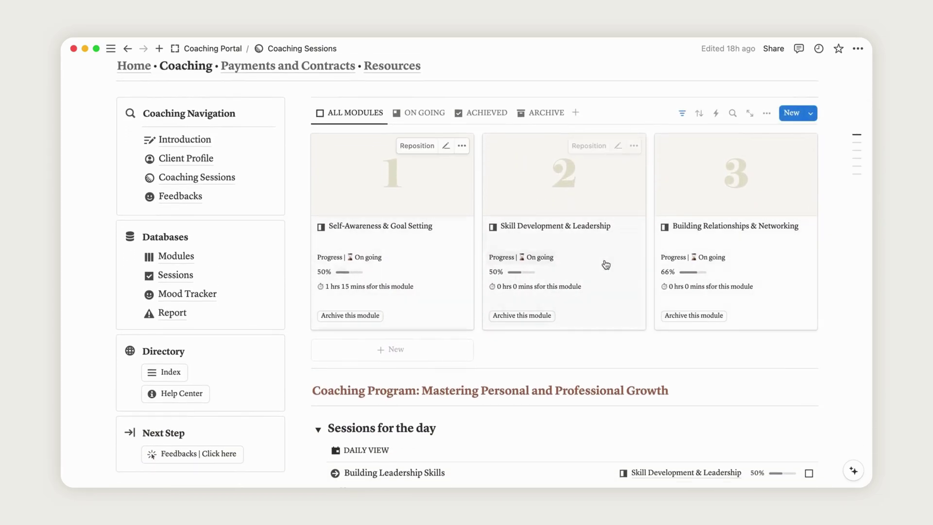
left_click(408, 357)
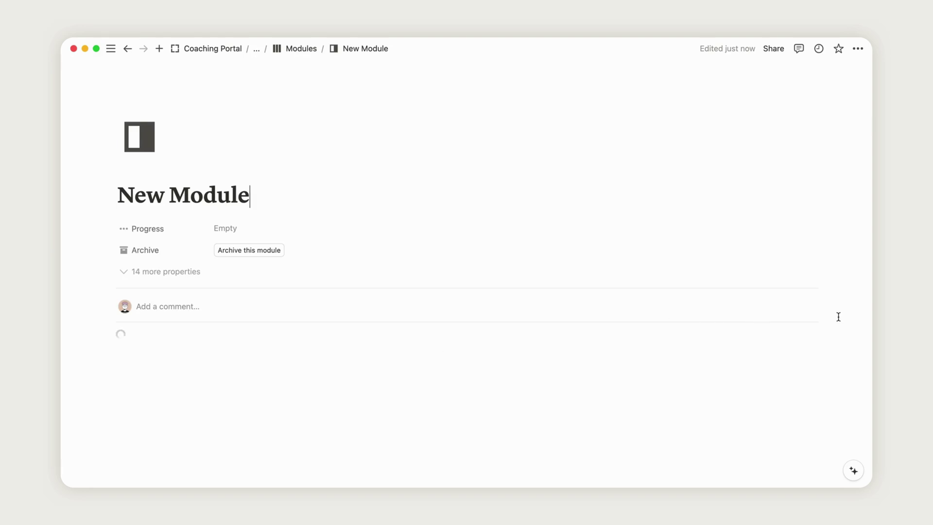
scroll(838, 317, "down", 10)
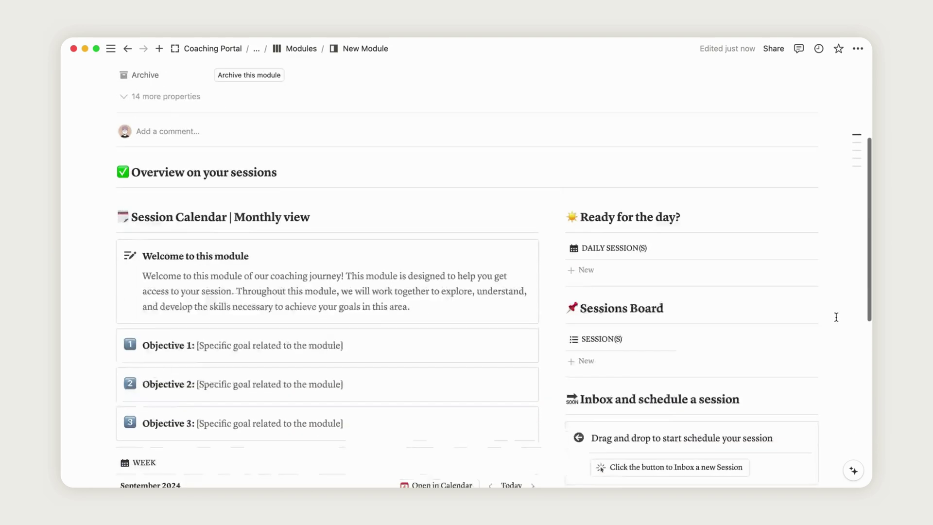
scroll(837, 316, "up", 10)
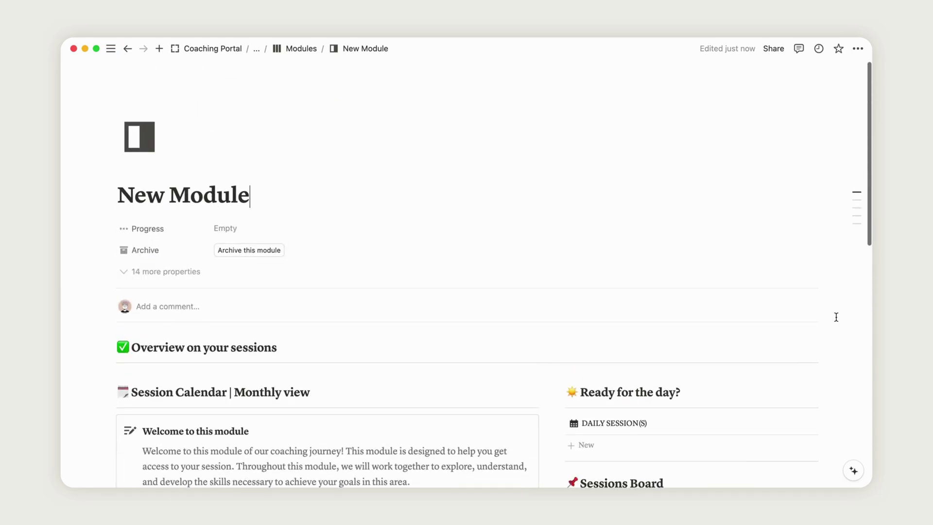
Upload Fichier 95.png from the PNG folder as the module's Cover property
left_click(168, 276)
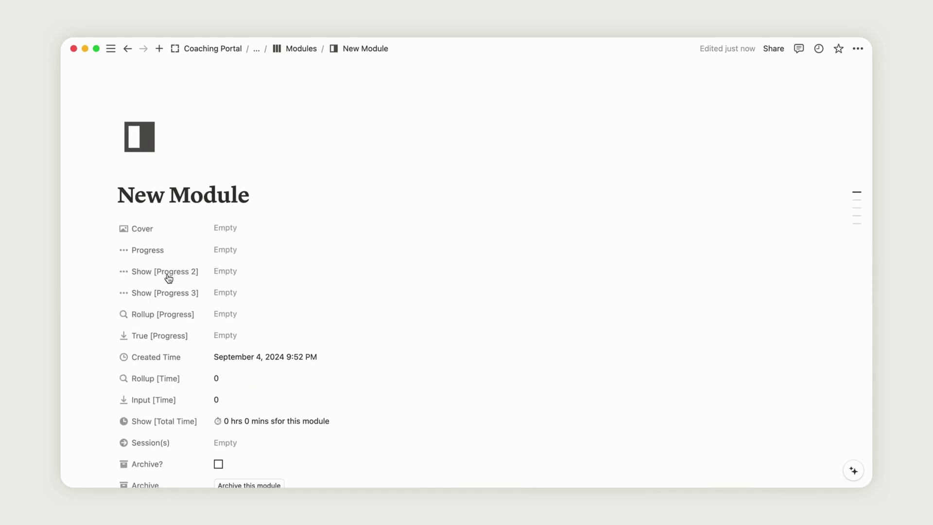
left_click(240, 228)
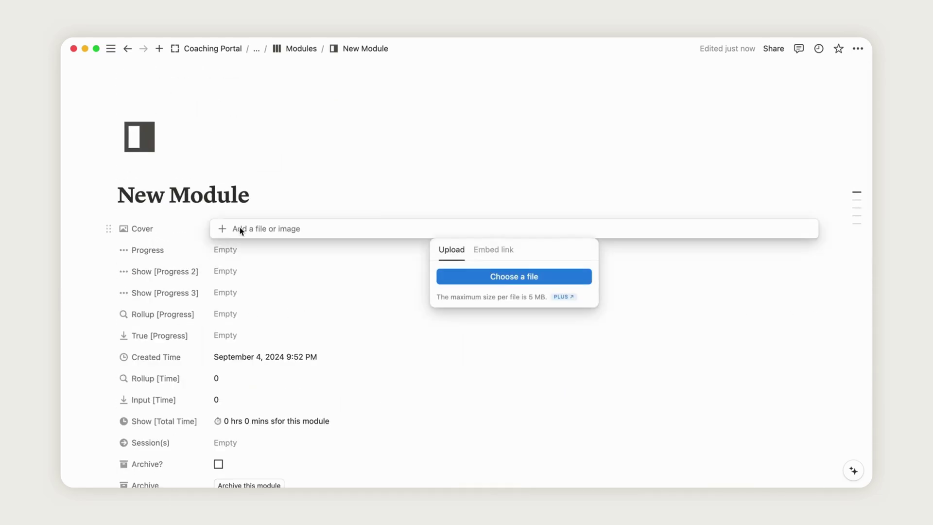
left_click(481, 277)
left_click(362, 176)
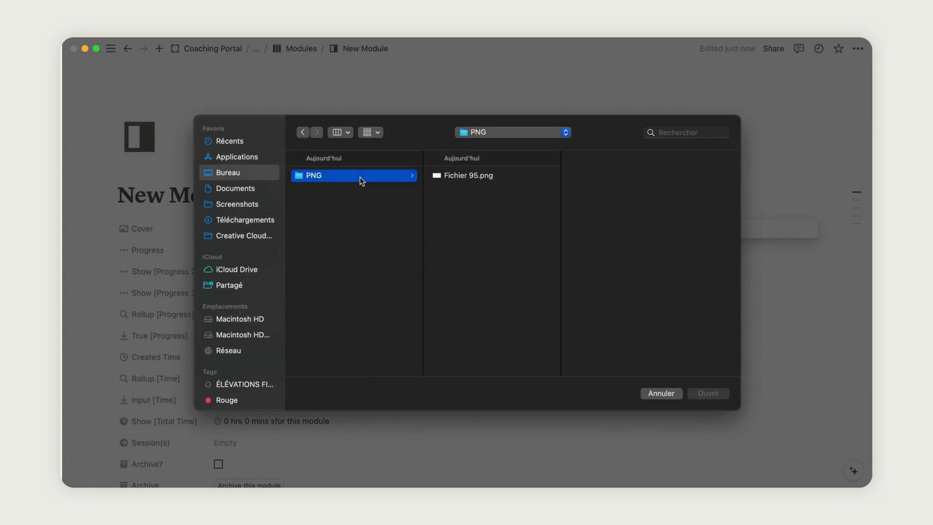
left_click(469, 177)
left_click(705, 395)
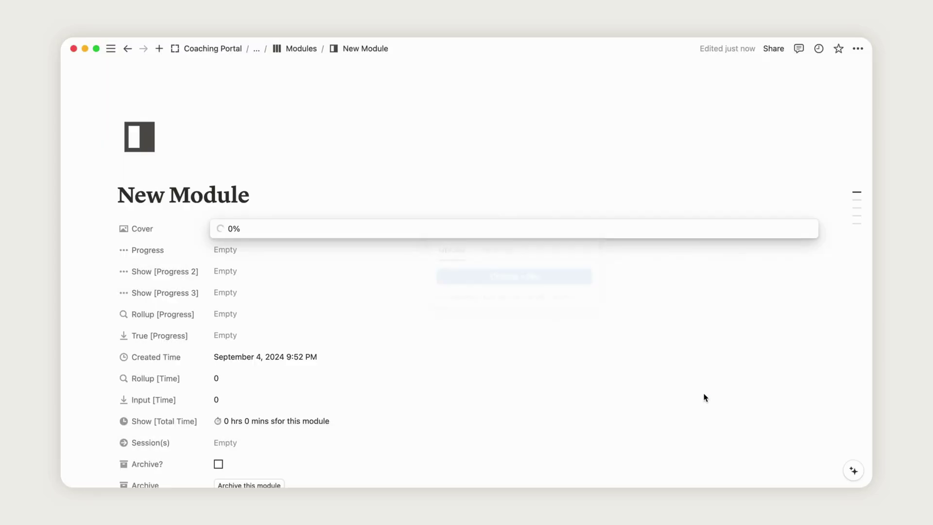
scroll(741, 377, "down", 5)
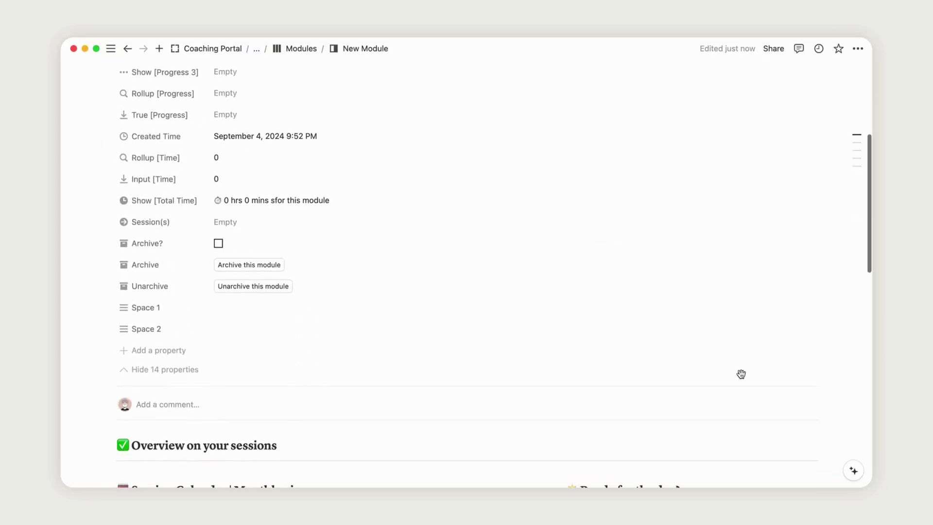
left_click(184, 351)
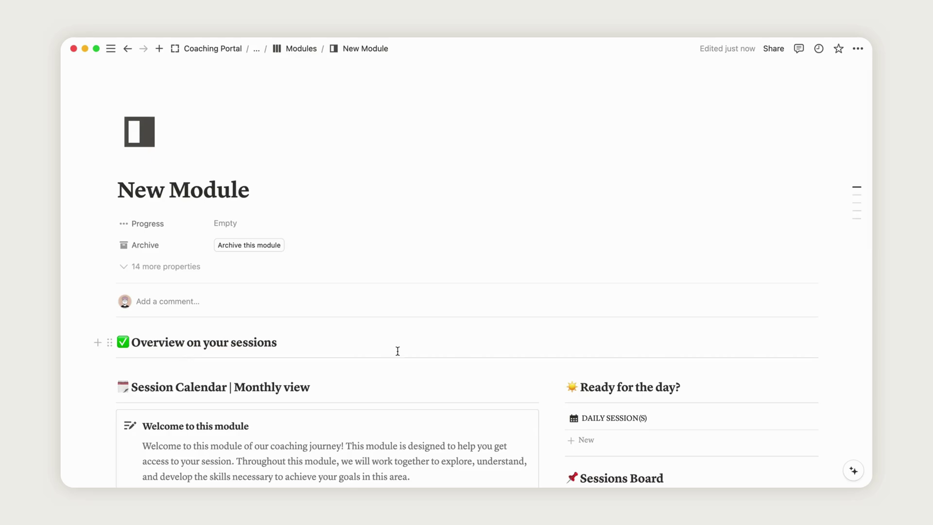
scroll(397, 351, "down", 5)
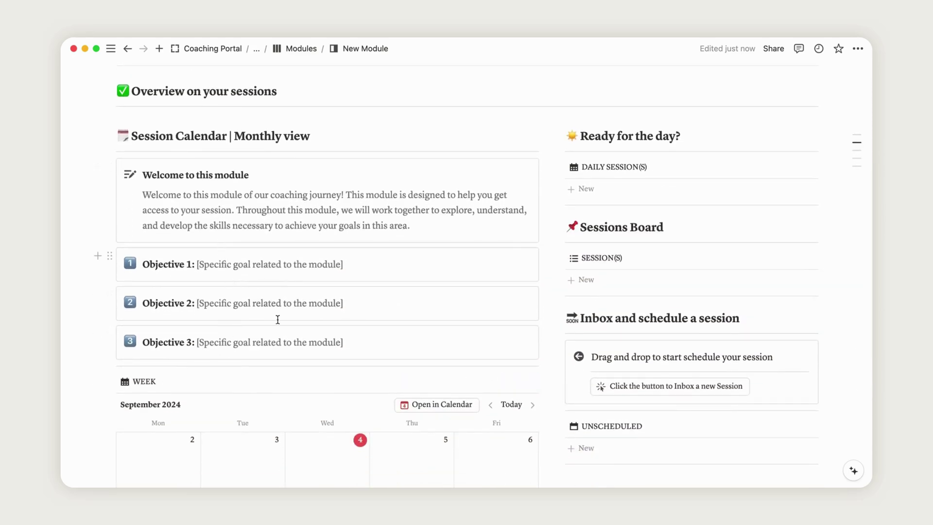
scroll(477, 367, "down", 3)
Add a session, rename it 'New name', and place it on Wednesday, September 4
left_click(676, 238)
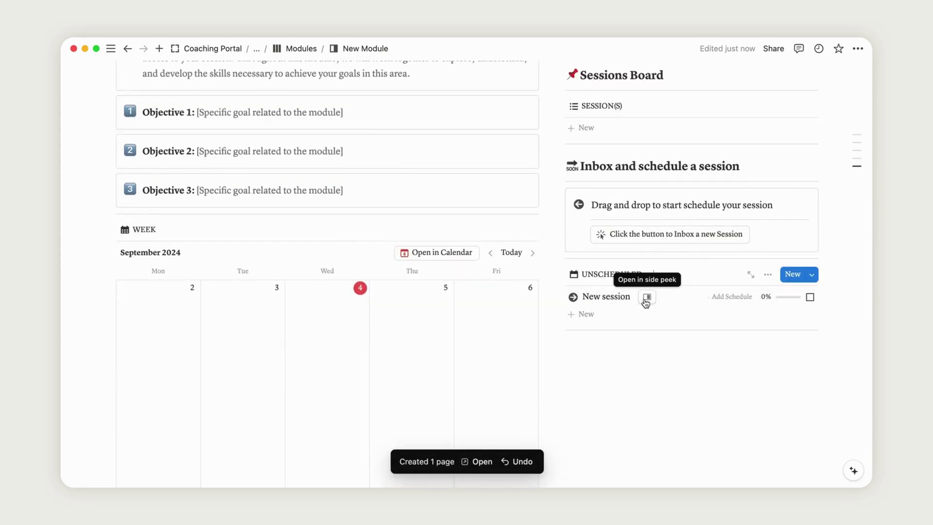
key("Home")
key("Right")
type("ew")
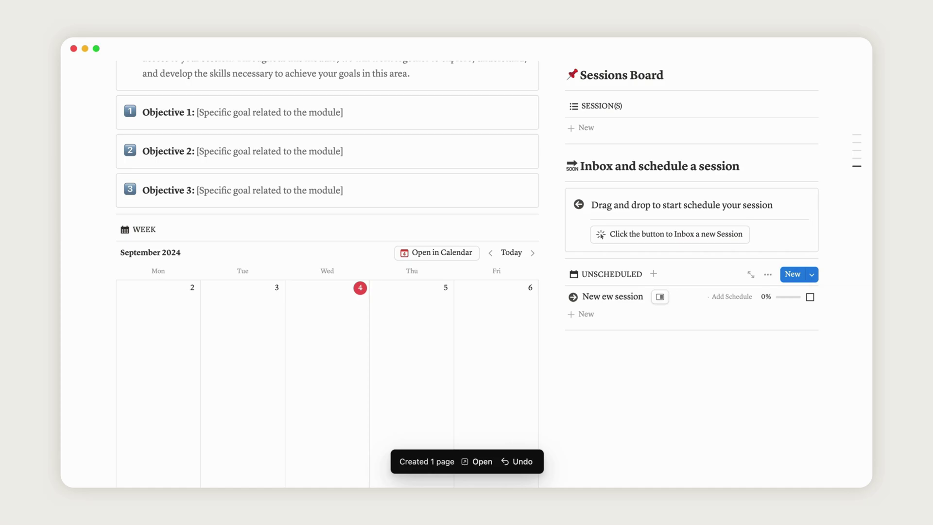
type("New name")
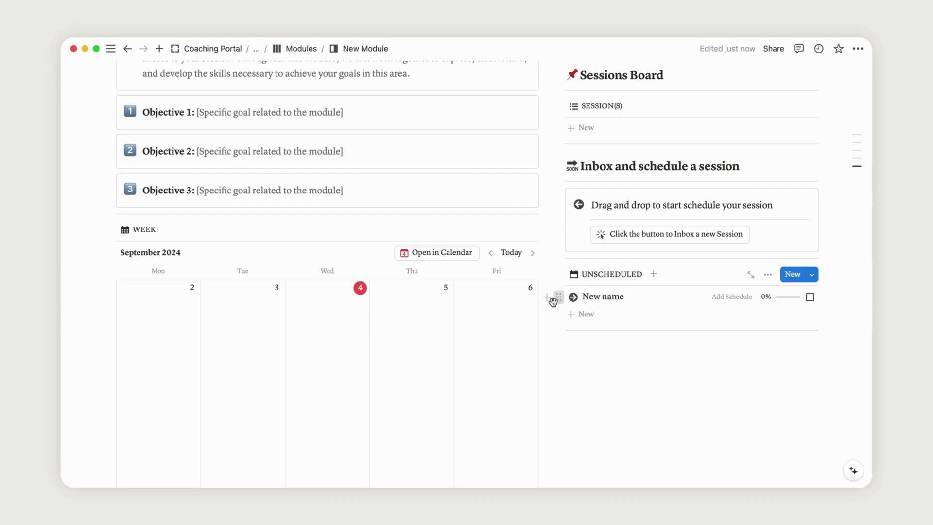
left_click_drag(553, 302, 320, 316)
scroll(321, 316, "down", 2)
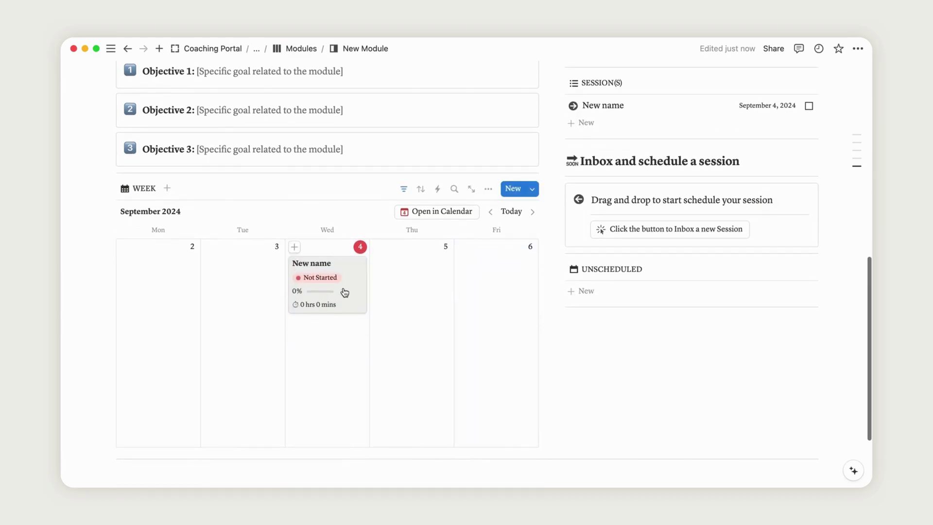
Change the New name session's Time (Min) from 35 to 75
left_click(345, 292)
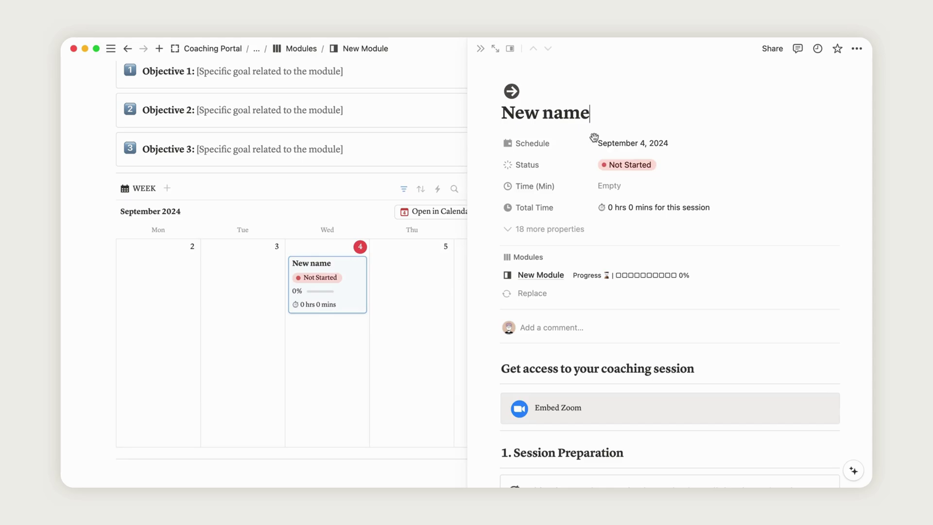
left_click(632, 189)
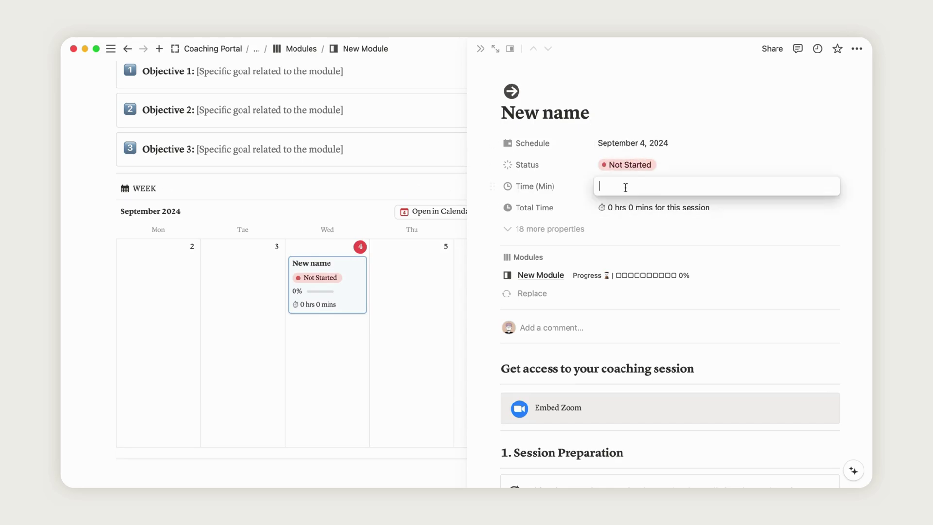
left_click(644, 231)
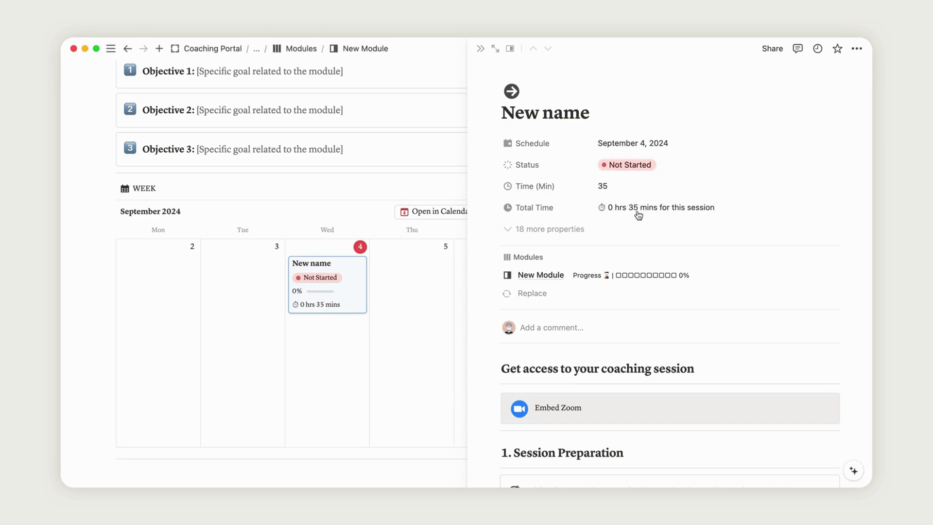
left_click(617, 188)
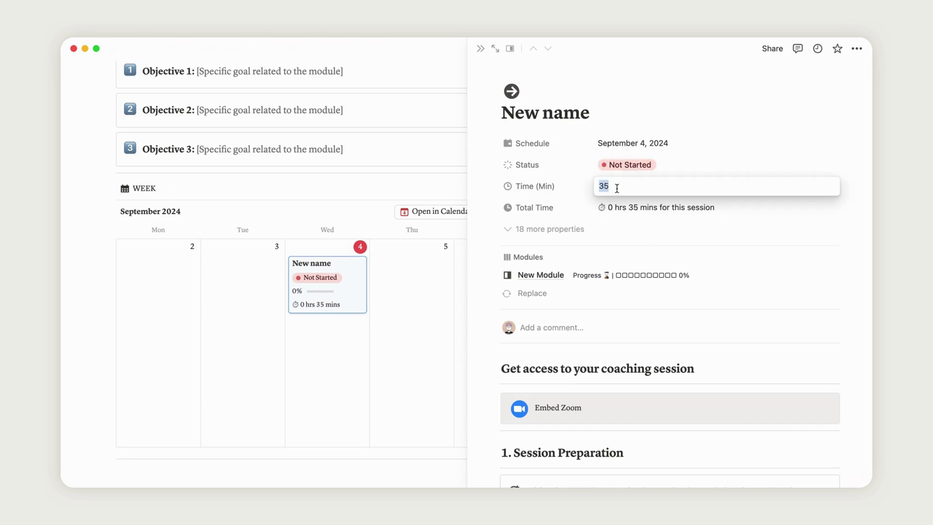
left_click(631, 232)
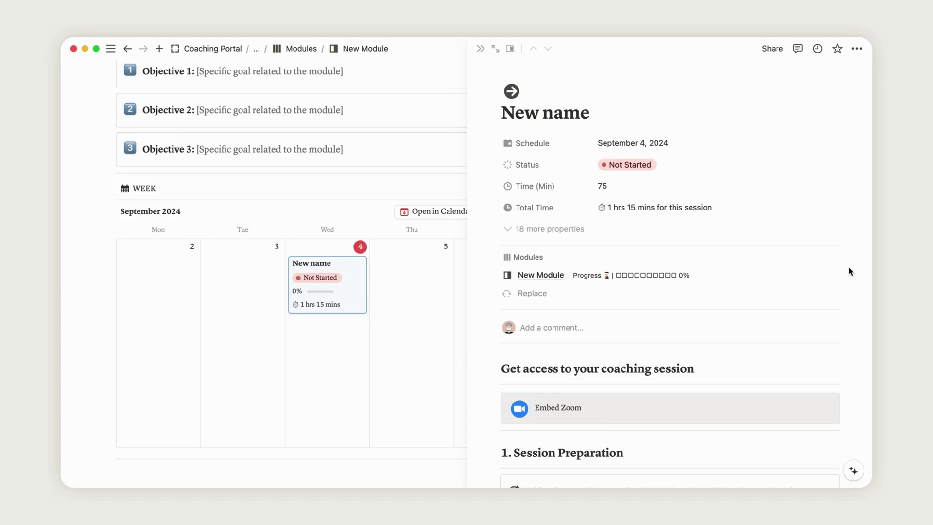
Open the Embed Zoom link prompt and dismiss it without adding a link
scroll(849, 271, "down", 5)
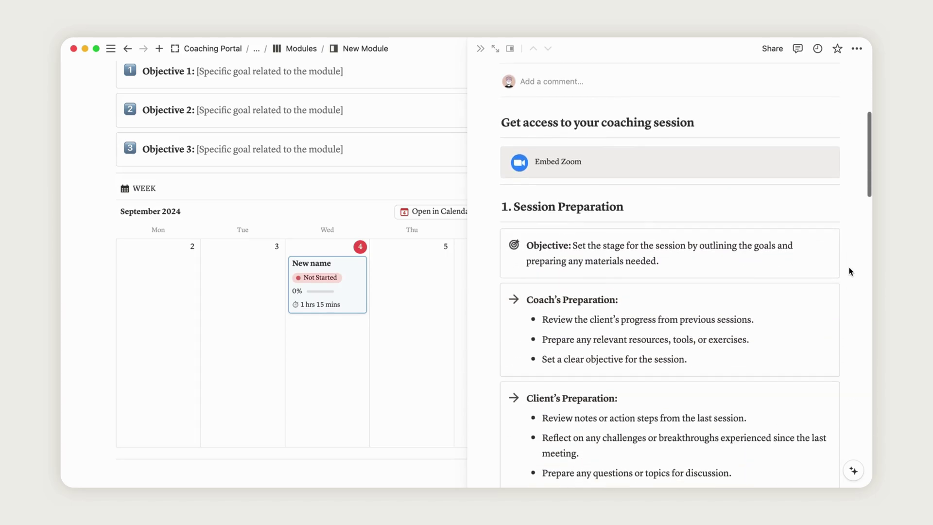
scroll(849, 271, "down", 2)
left_click(613, 125)
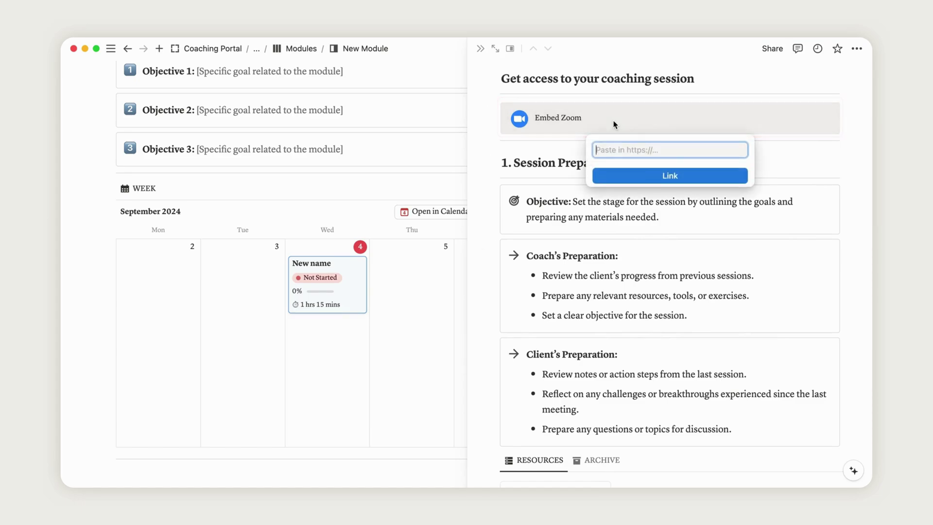
left_click(846, 176)
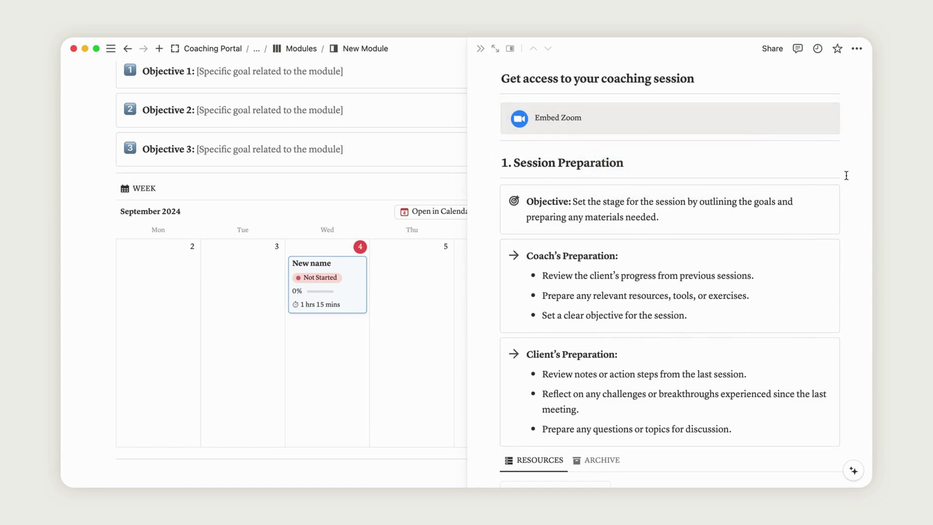
scroll(846, 175, "down", 2)
scroll(846, 175, "down", 1)
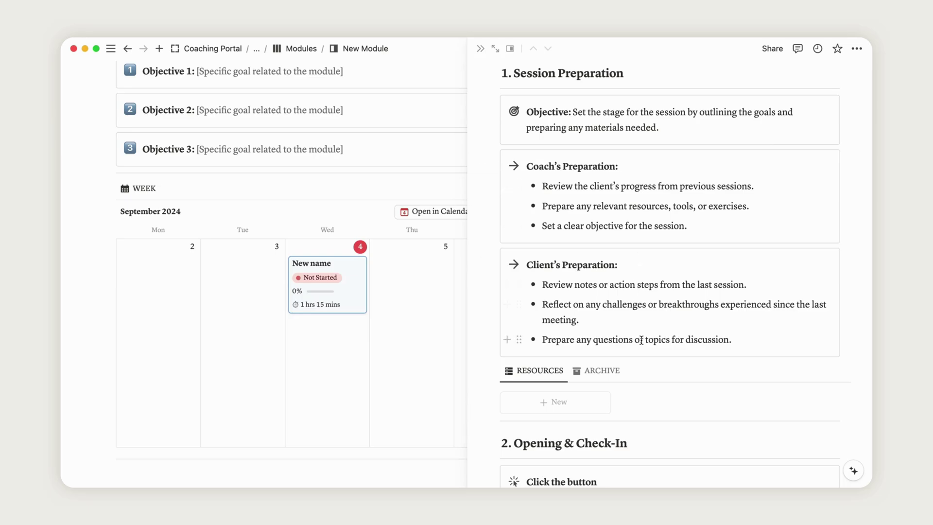
scroll(848, 309, "down", 4)
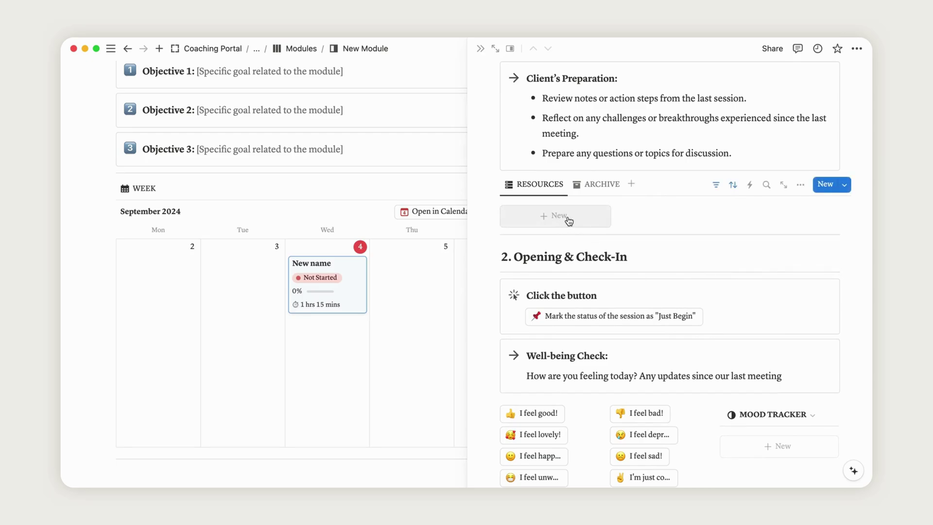
Add an Article resource titled 'New name', then reopen the session page
left_click(569, 221)
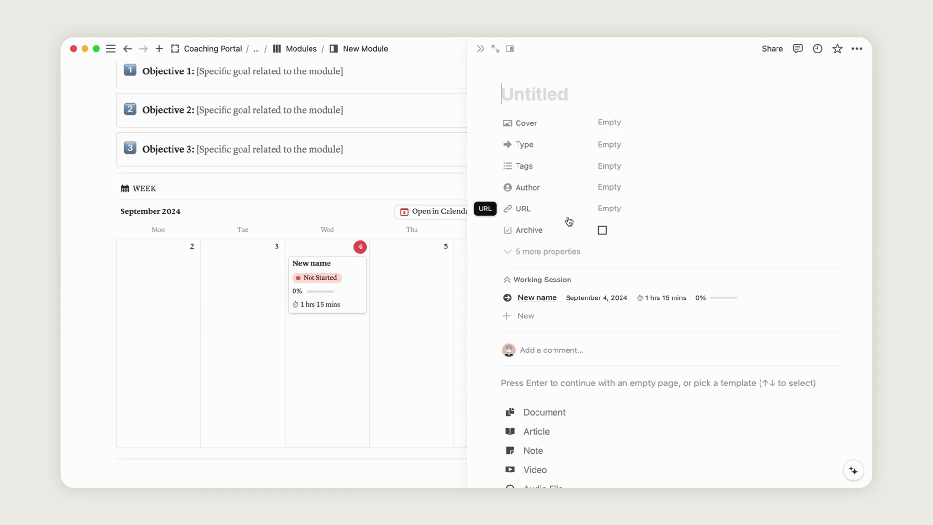
scroll(566, 216, "down", 2)
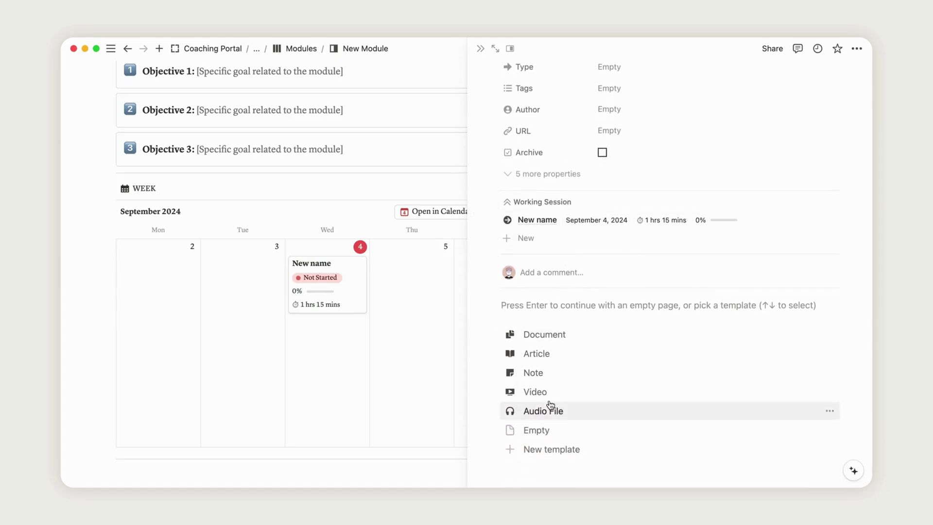
left_click(544, 354)
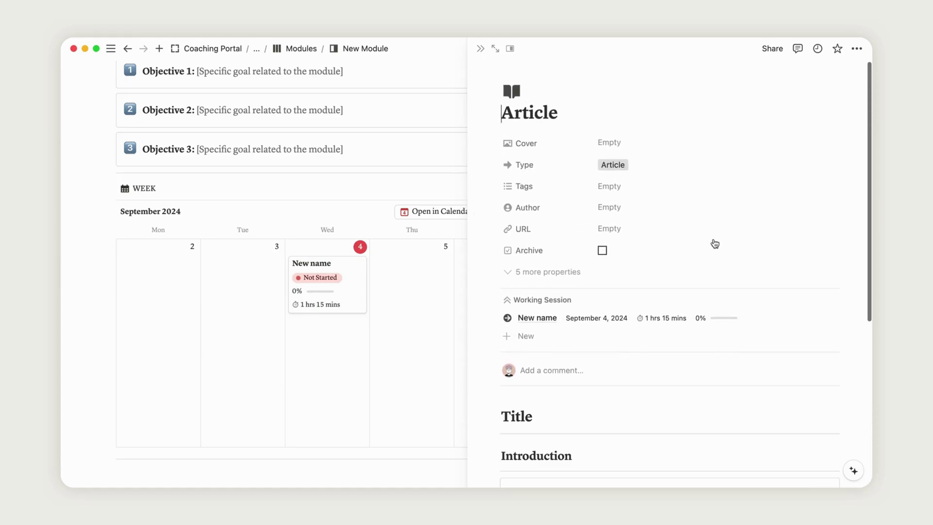
key("super+a")
type("N")
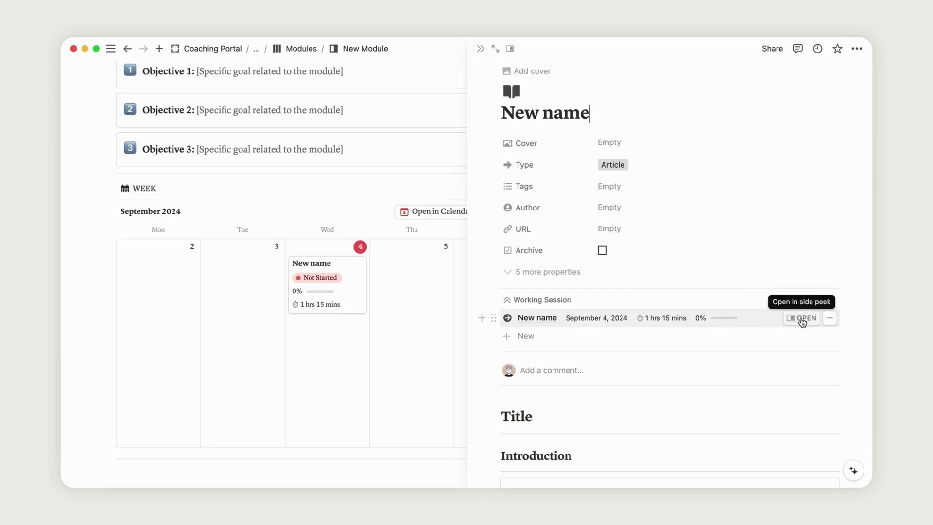
left_click(802, 319)
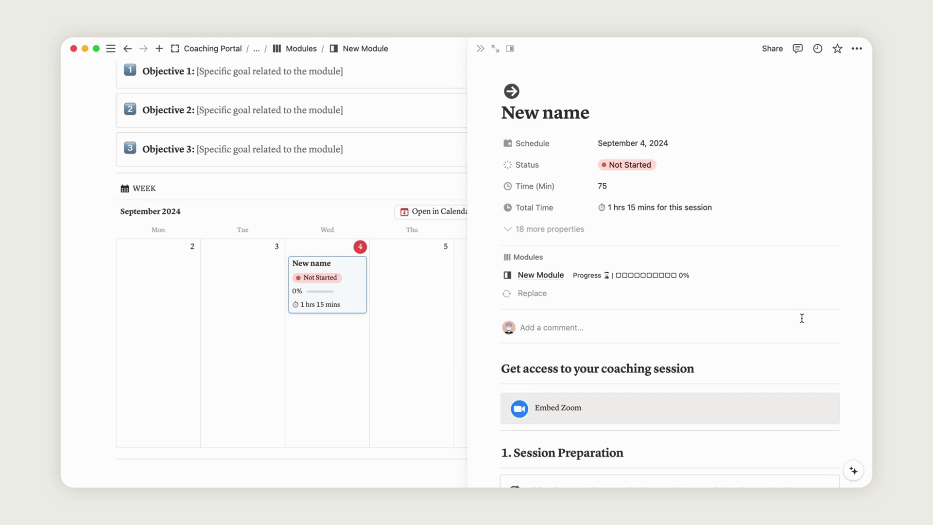
Set the session to Just Begin and log a thumbs-up mood dated September 4, 2024
scroll(843, 309, "down", 12)
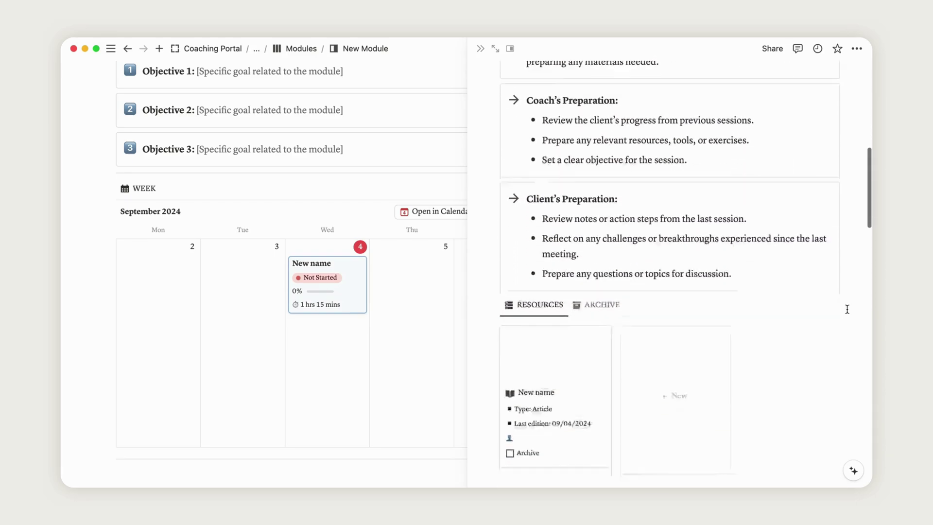
scroll(847, 309, "down", 1)
mouse_move(613, 313)
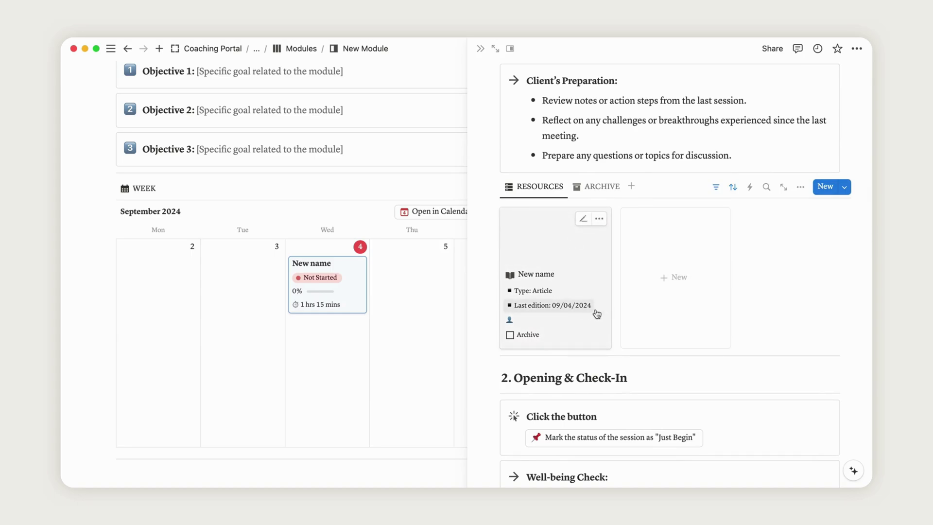
scroll(593, 300, "down", 6)
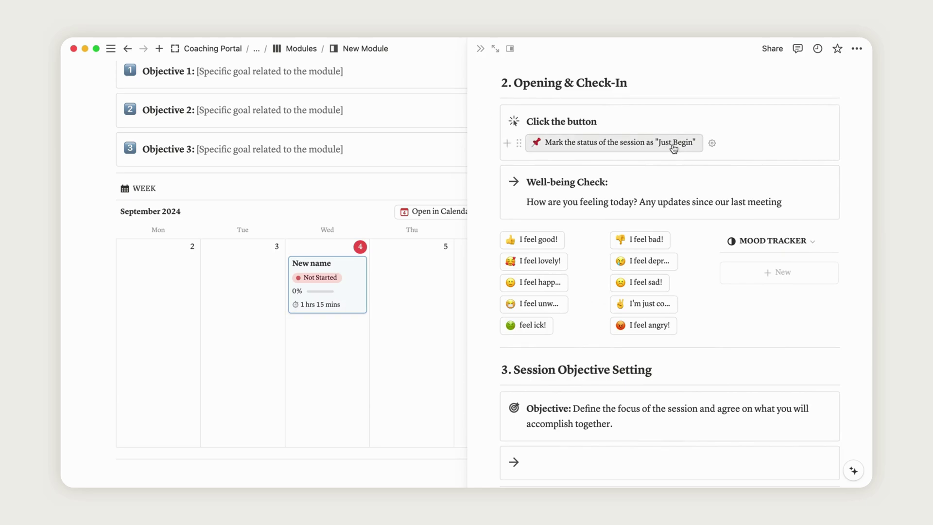
left_click(673, 148)
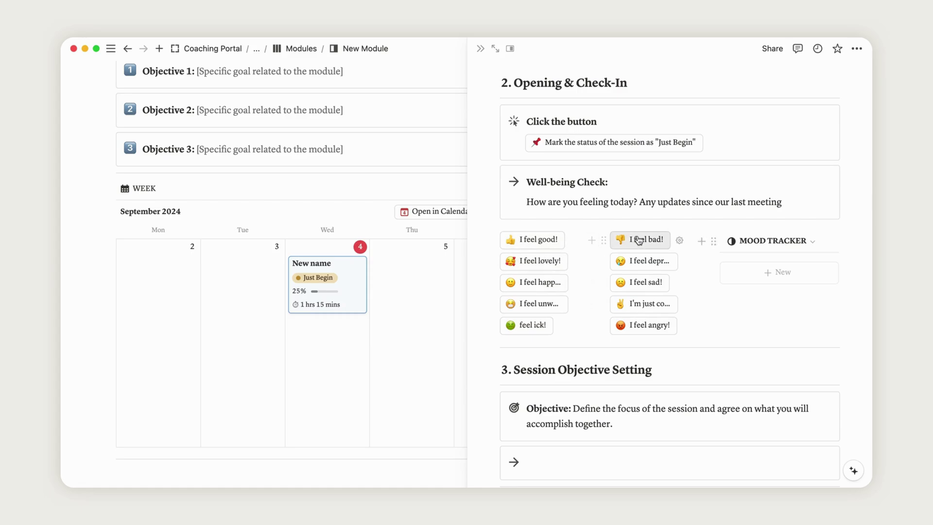
left_click(539, 243)
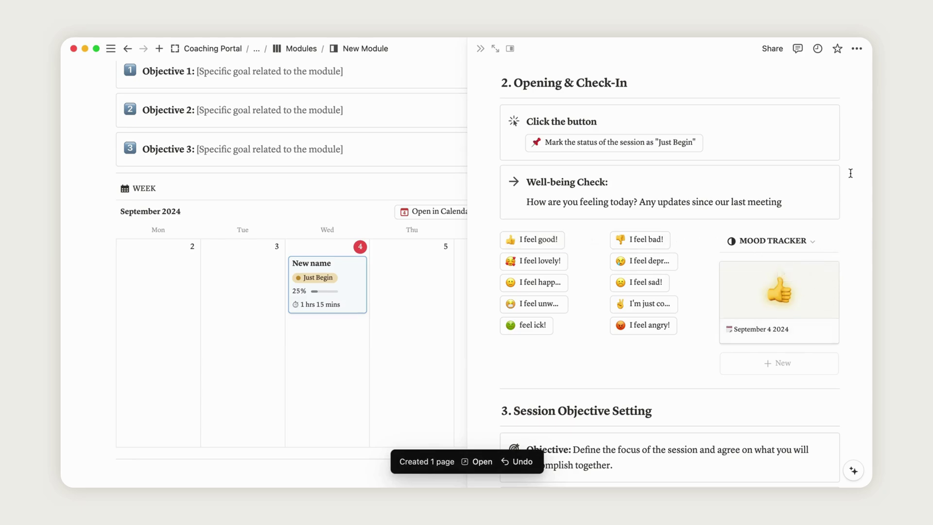
Mark the session Work in Progress at 50%
scroll(851, 173, "down", 8)
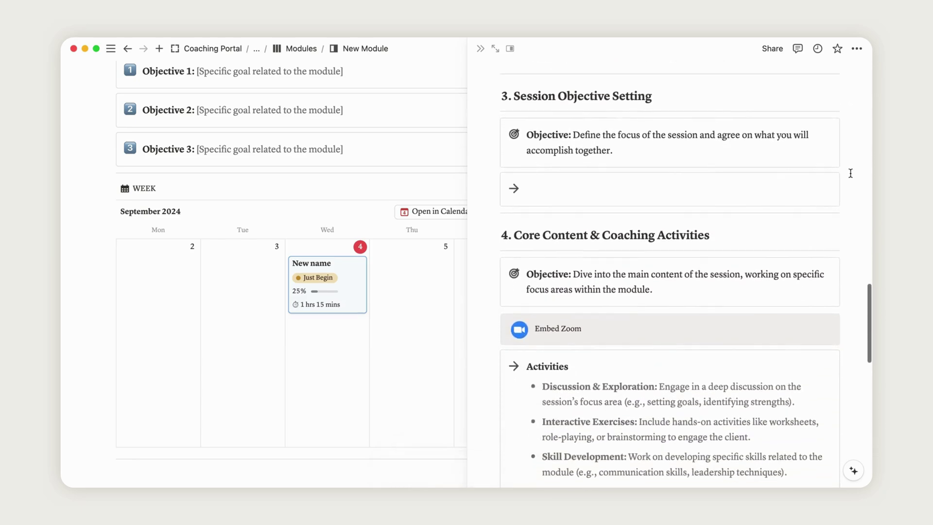
scroll(850, 174, "down", 1)
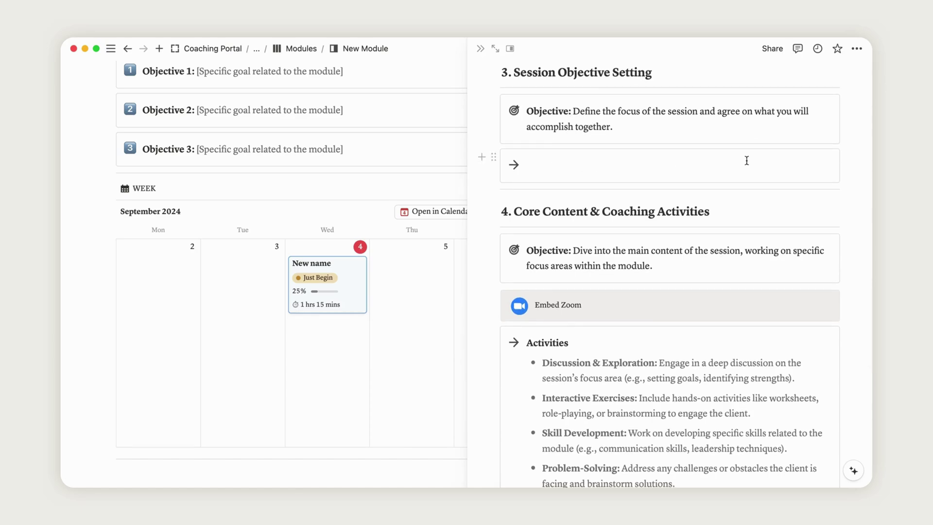
scroll(776, 160, "down", 3)
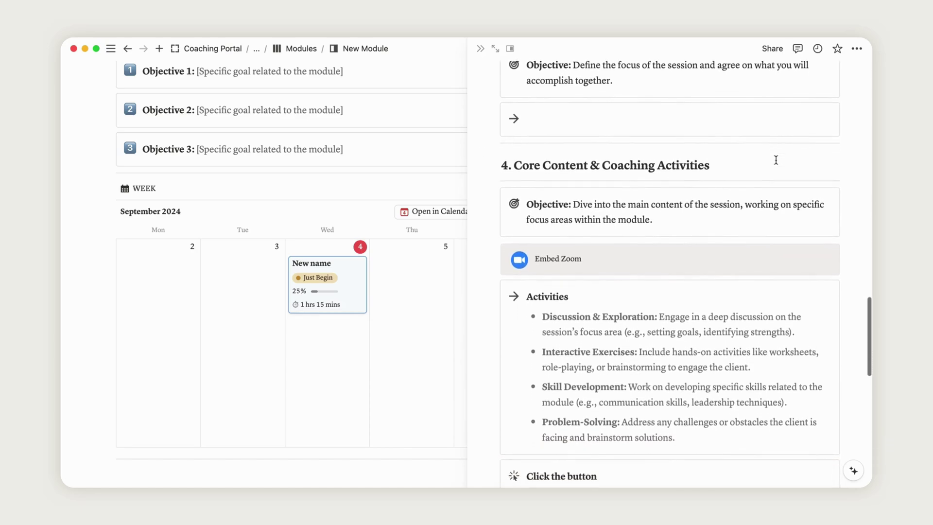
scroll(776, 159, "down", 1)
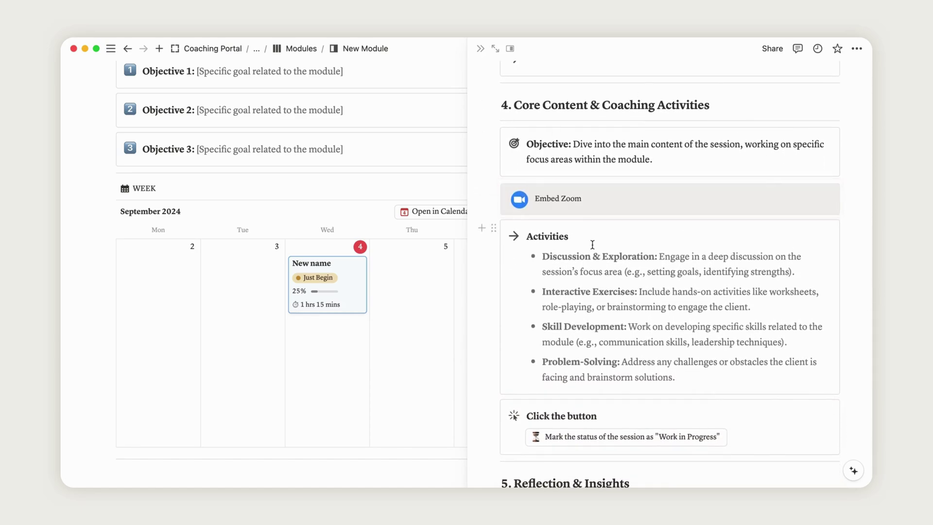
scroll(593, 246, "down", 4)
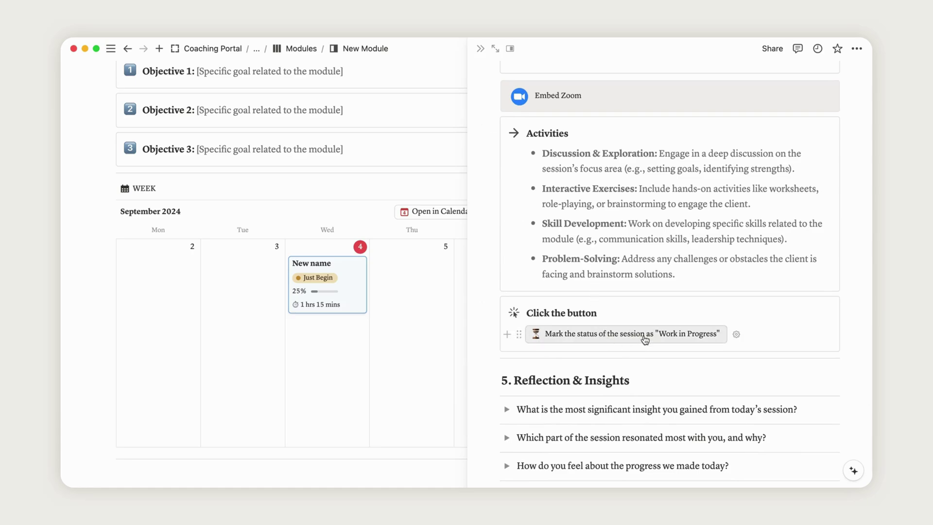
left_click(645, 340)
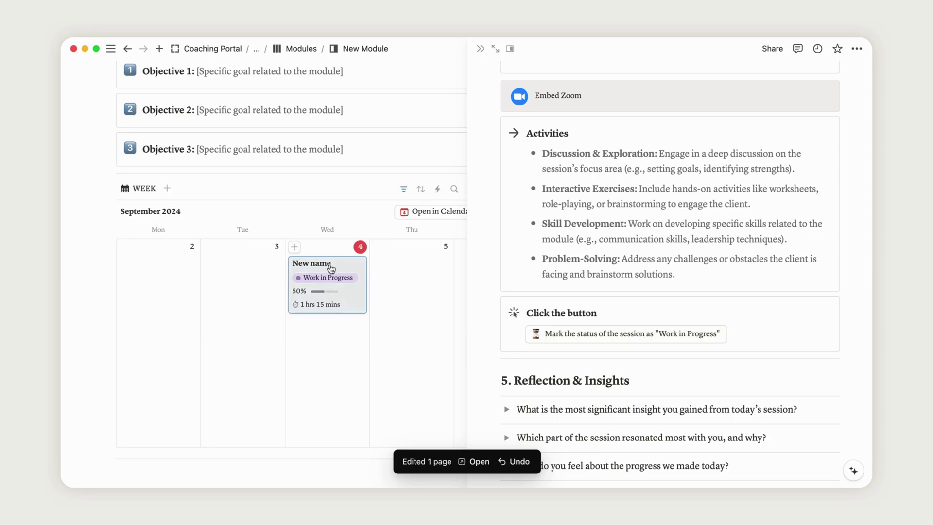
Expand and collapse the first two reflection question toggles
scroll(633, 264, "up", 12)
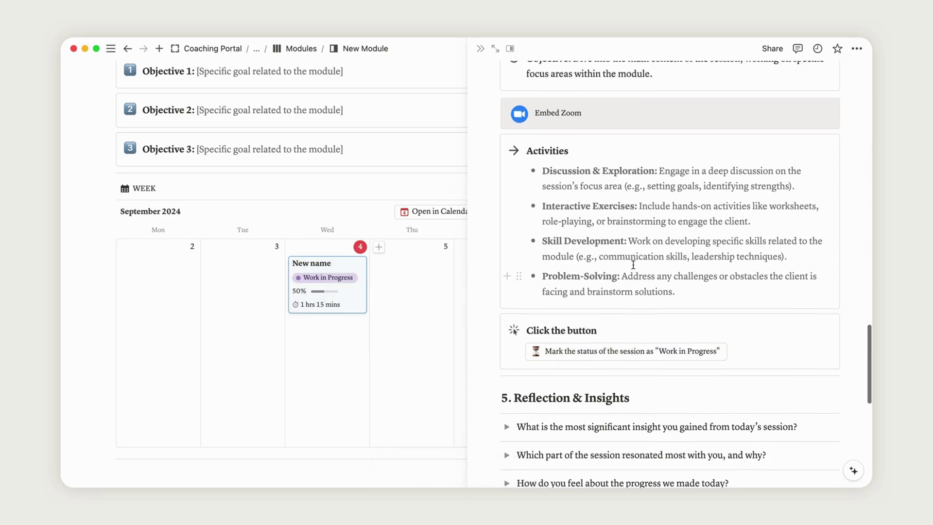
scroll(633, 264, "up", 15)
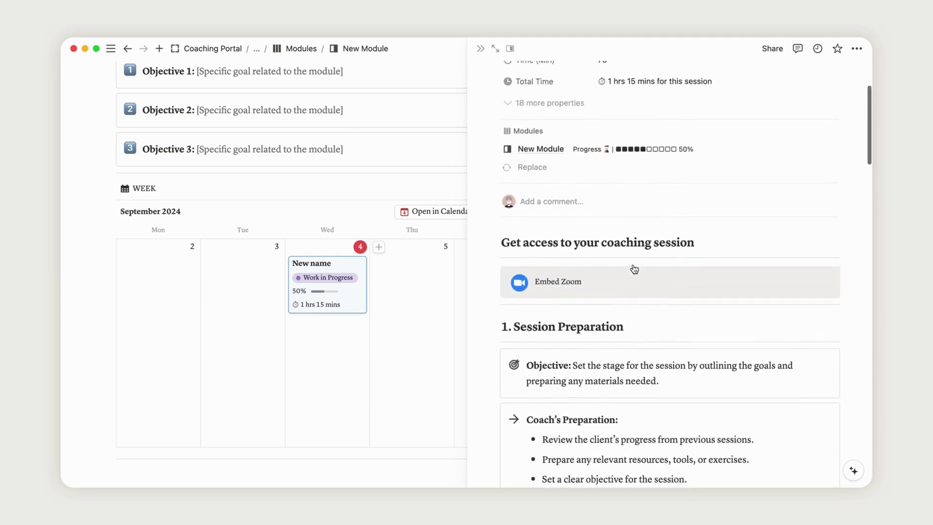
scroll(636, 262, "down", 20)
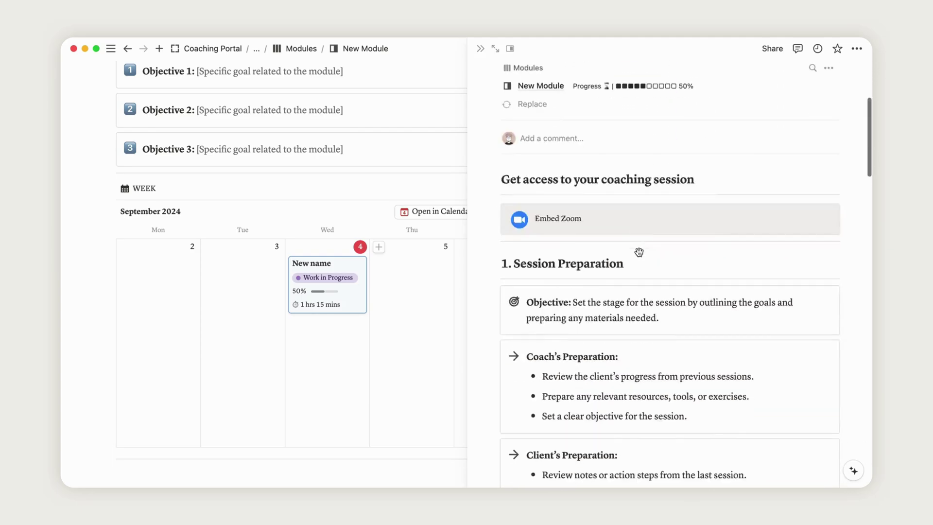
scroll(639, 252, "down", 15)
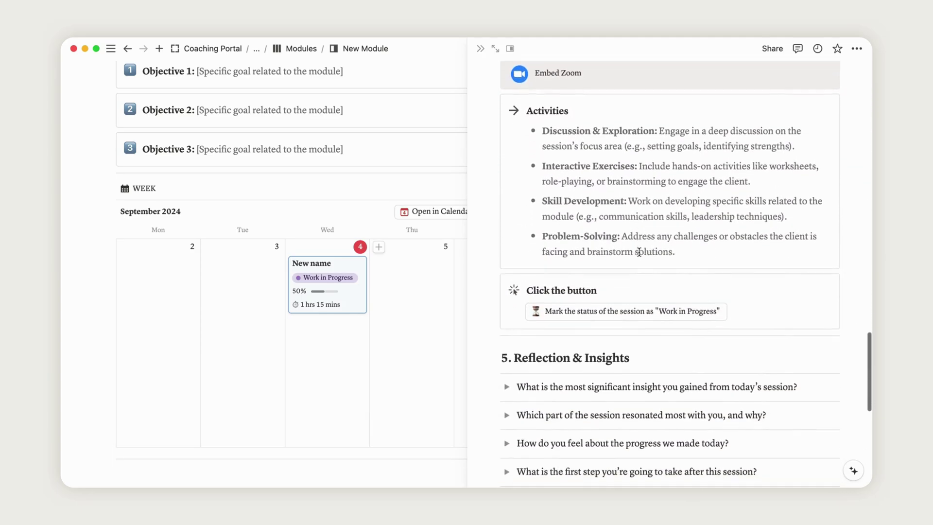
scroll(639, 252, "down", 2)
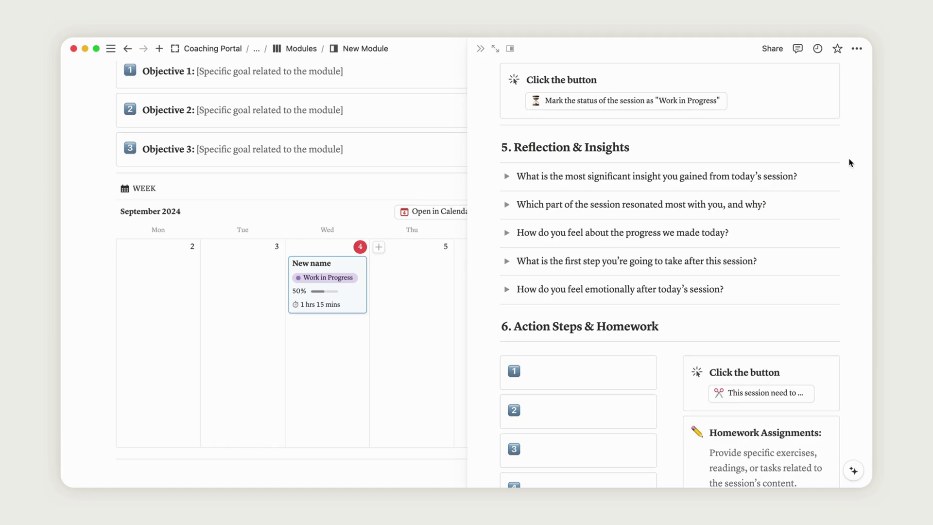
left_click(507, 177)
left_click(507, 177)
left_click(507, 205)
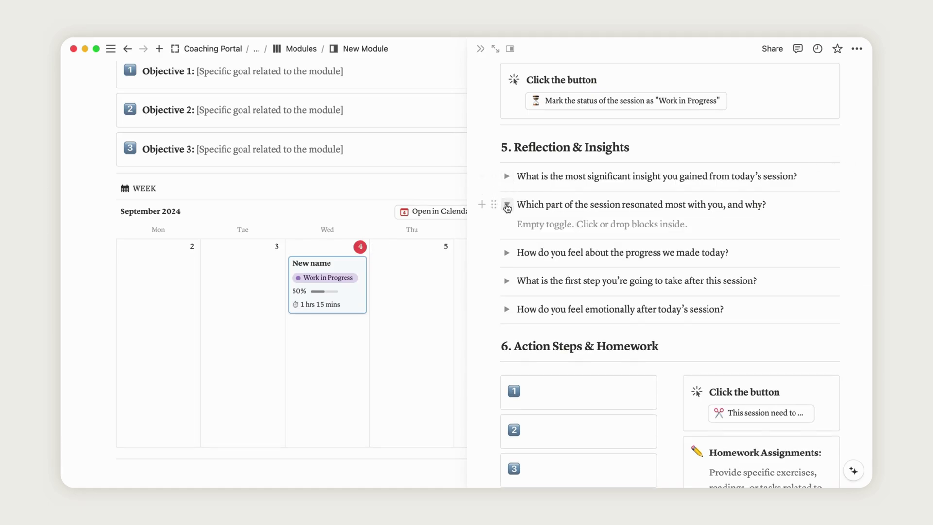
left_click(507, 205)
Write 'Homework 1' in the first action step
scroll(854, 163, "down", 5)
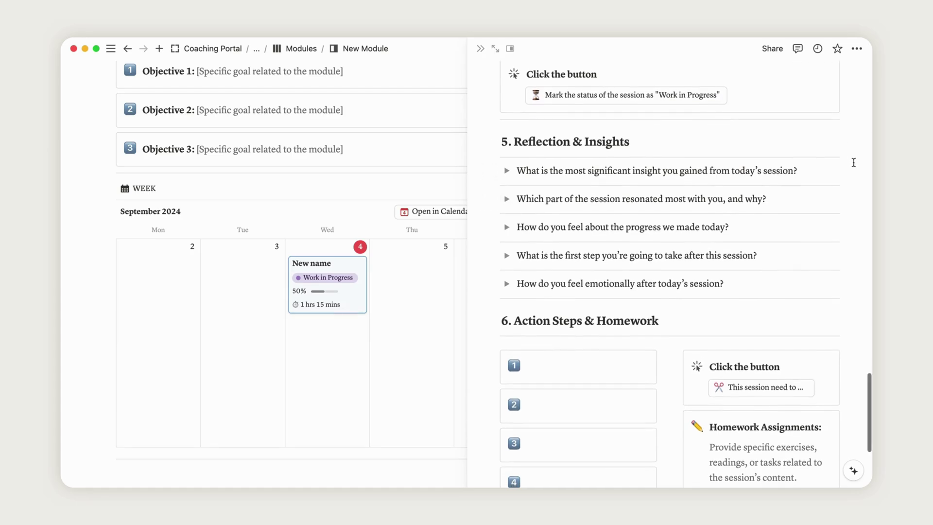
scroll(853, 163, "down", 3)
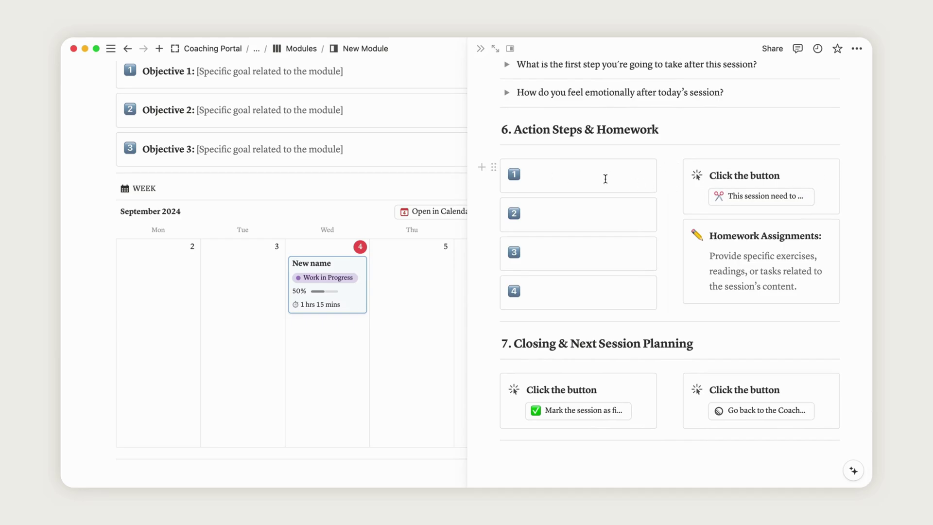
left_click(588, 182)
type("Homework 1")
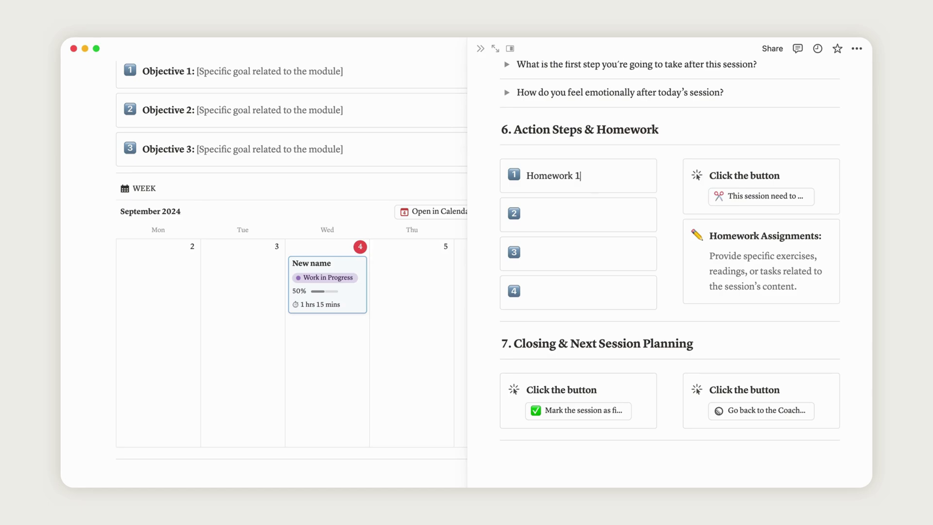
Move the session to To Finalize, mark it Completed, and return to Coaching Sessions
left_click(761, 199)
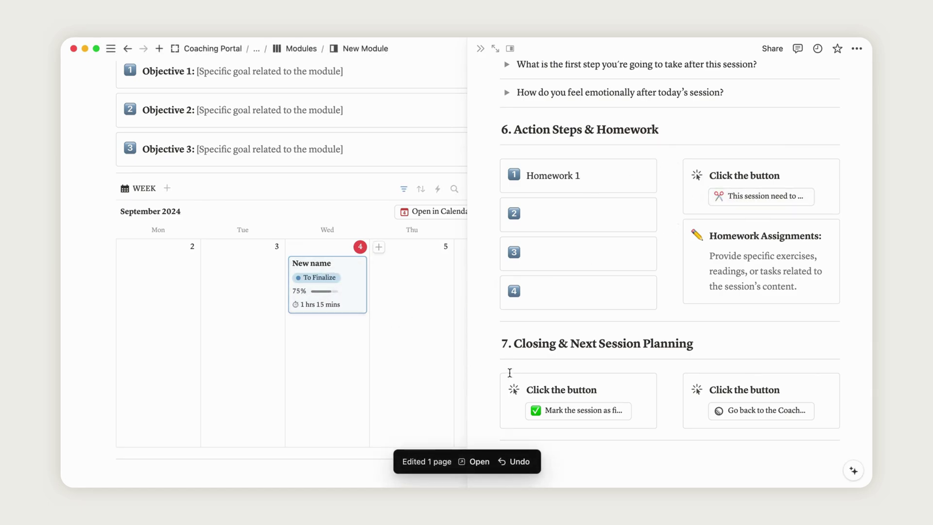
left_click(588, 412)
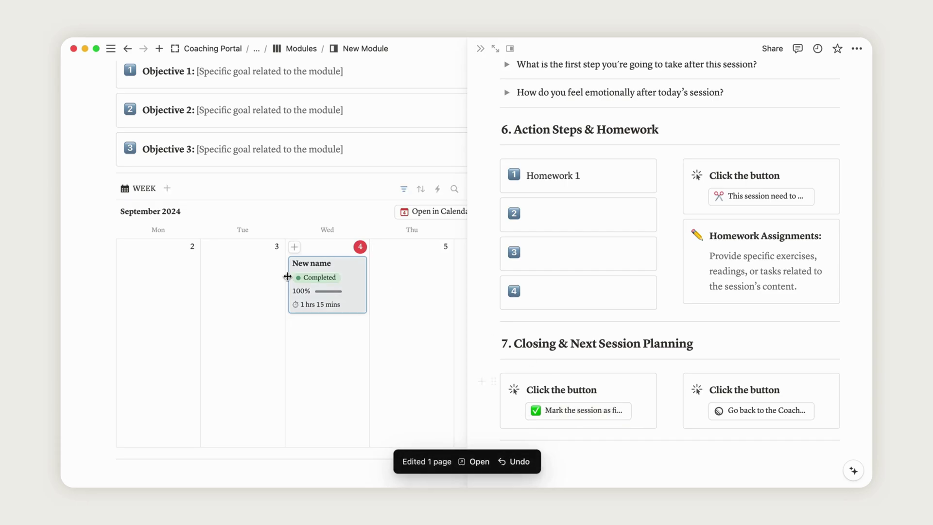
left_click(770, 413)
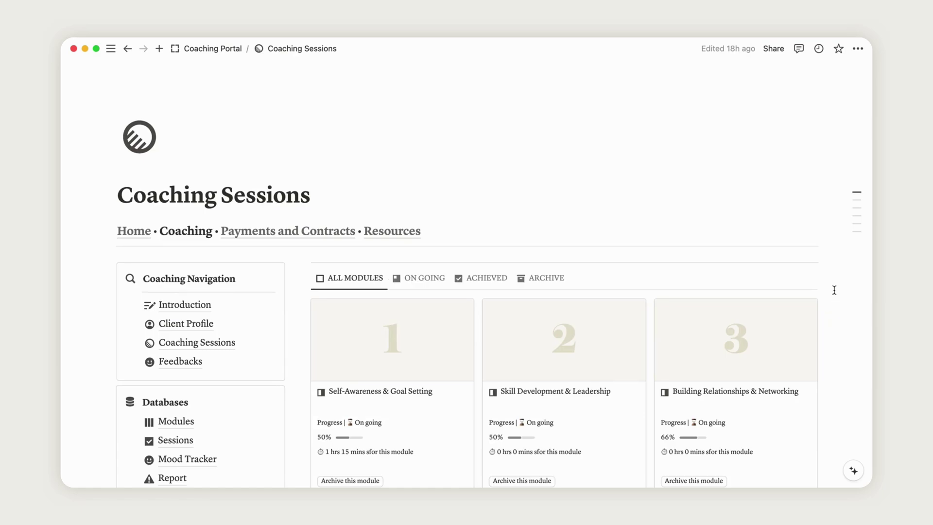
Add an 'On day of event' reminder to the New name session's September 4, 2024 schedule
scroll(834, 290, "down", 8)
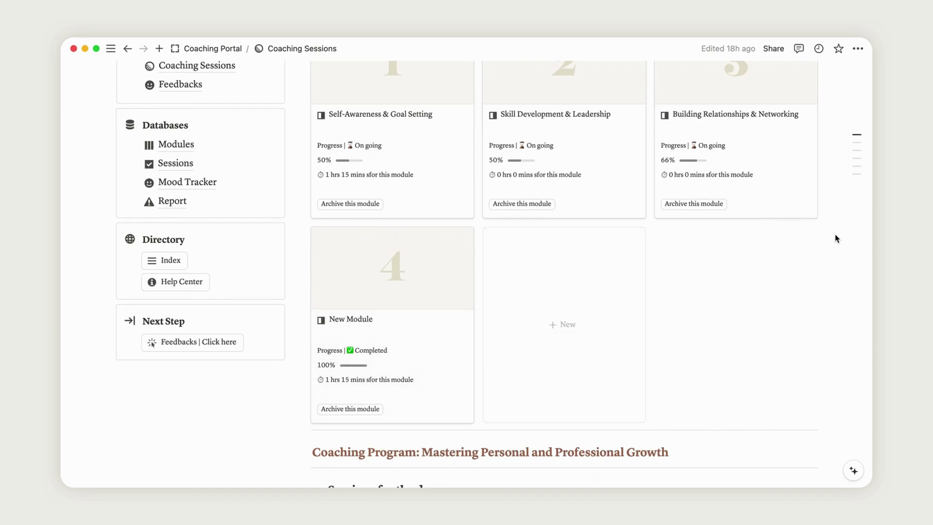
scroll(834, 235, "down", 9)
scroll(835, 236, "down", 1)
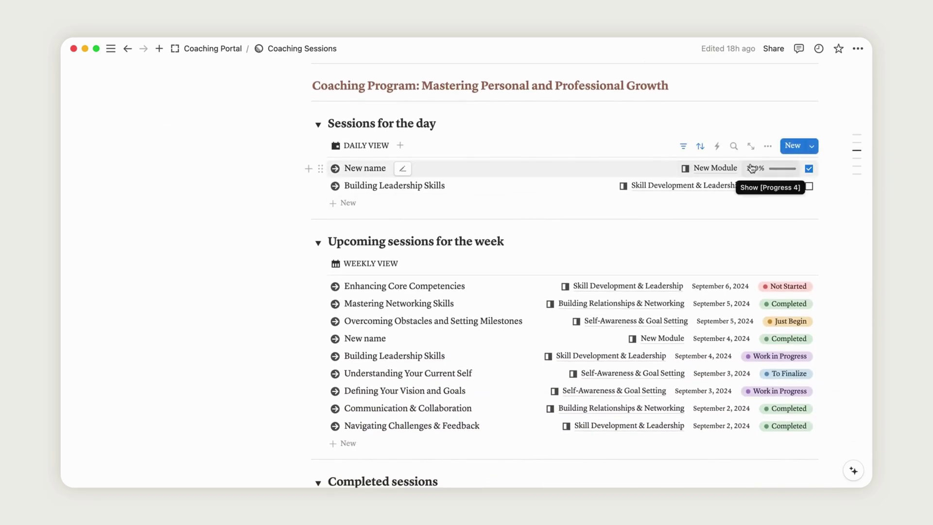
scroll(716, 298, "down", 2)
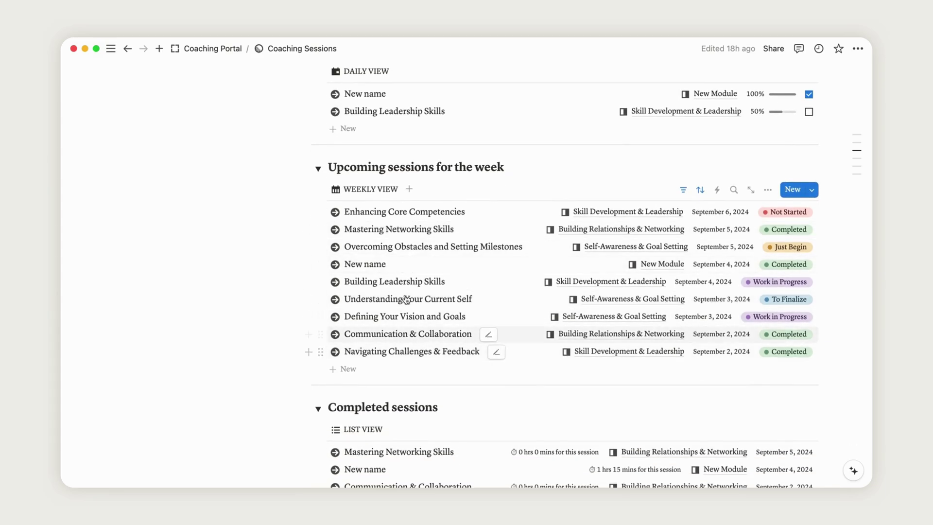
scroll(794, 314, "down", 1)
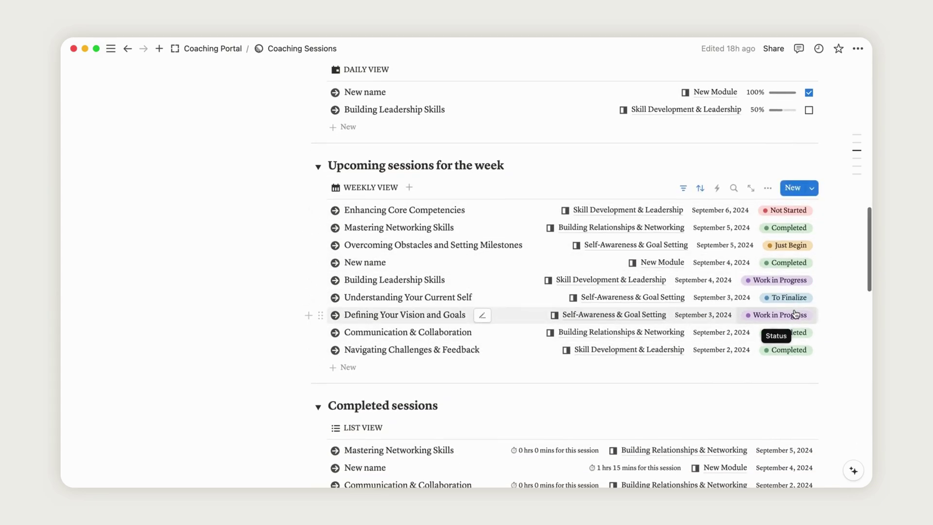
left_click(450, 91)
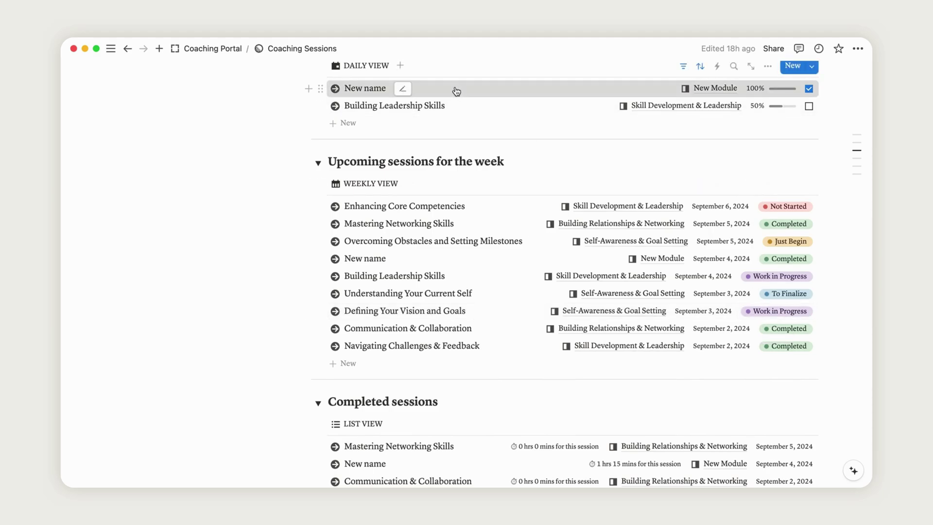
left_click(670, 152)
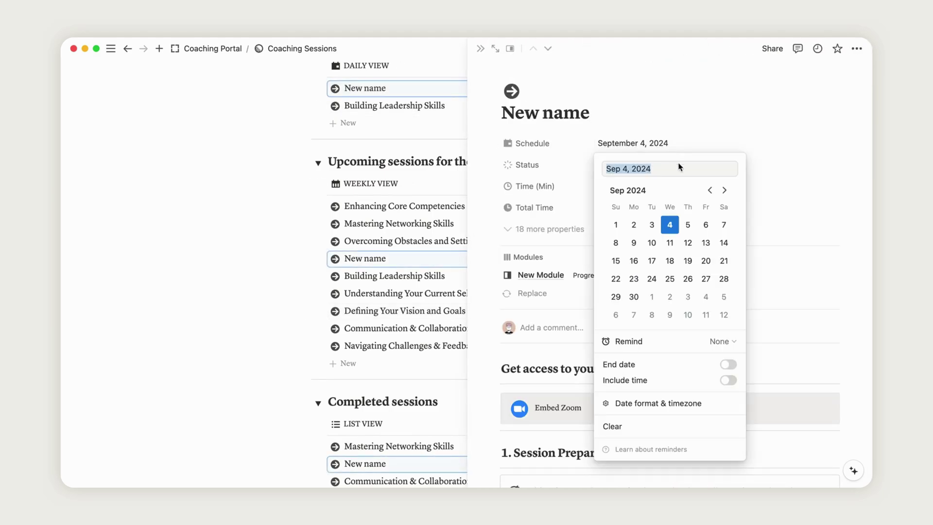
left_click(725, 341)
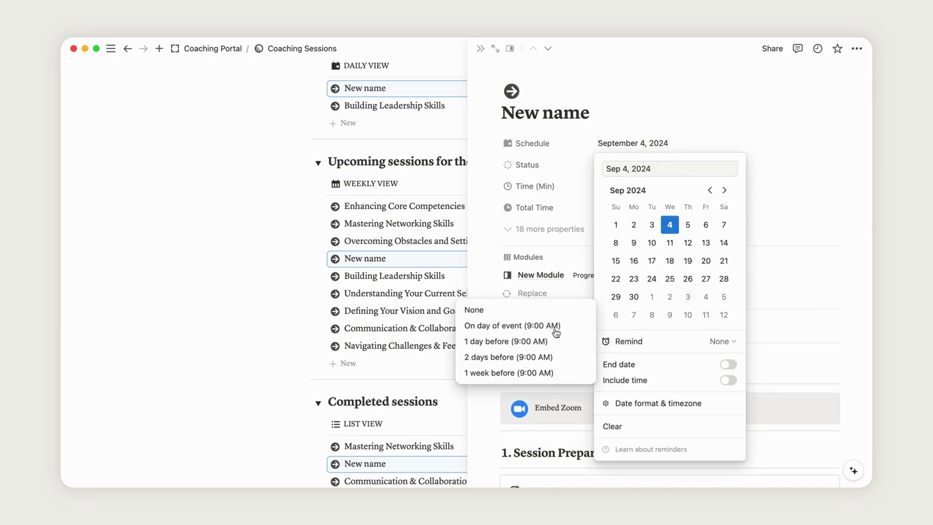
left_click(517, 325)
key("Escape")
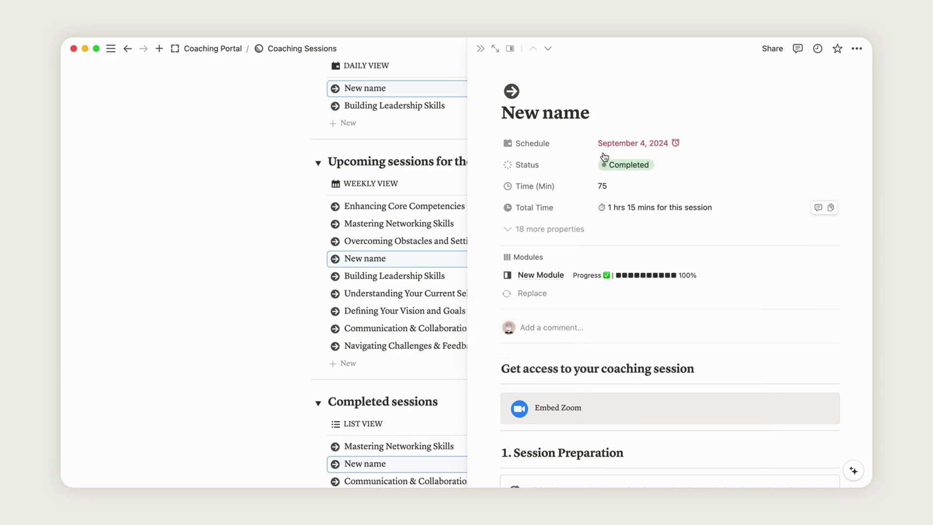
left_click(480, 51)
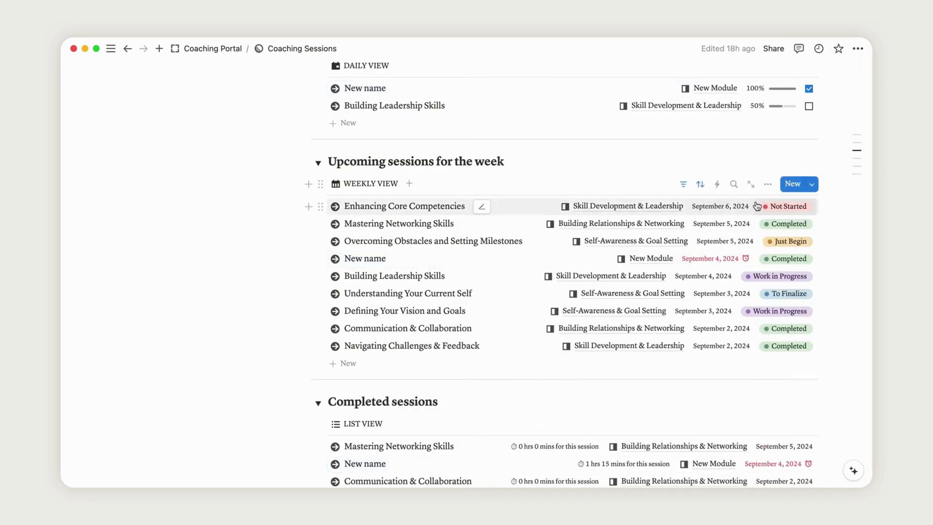
scroll(756, 202, "up", 10)
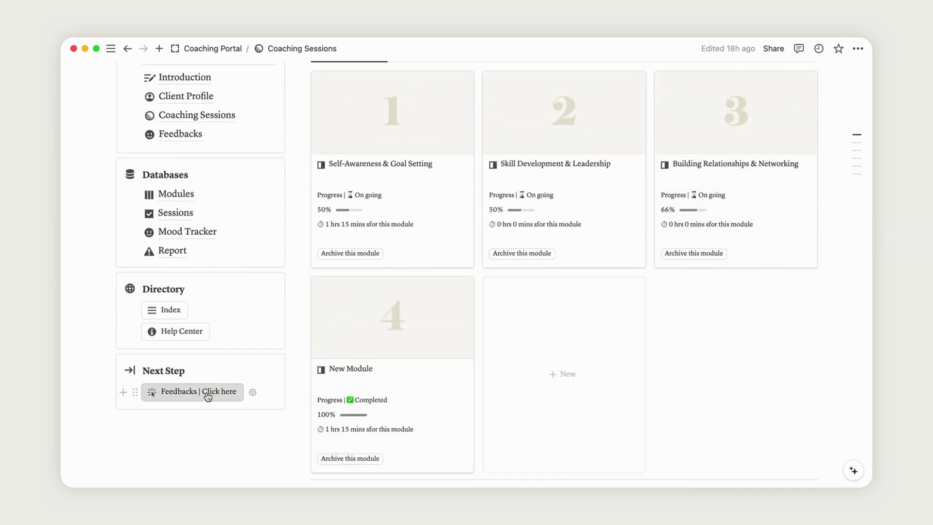
Open the Feedbacks page and review the 'What went right?' and 'What went wrong?' entries
left_click(205, 391)
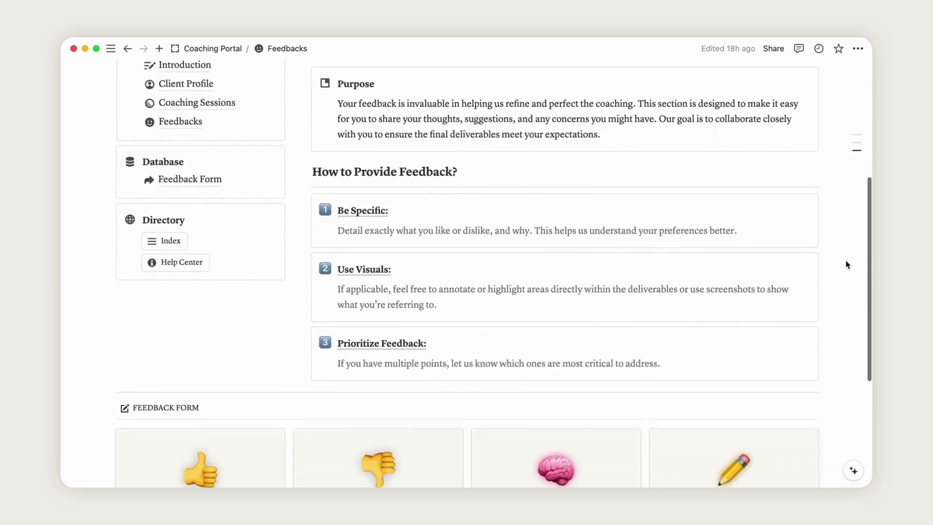
left_click(235, 292)
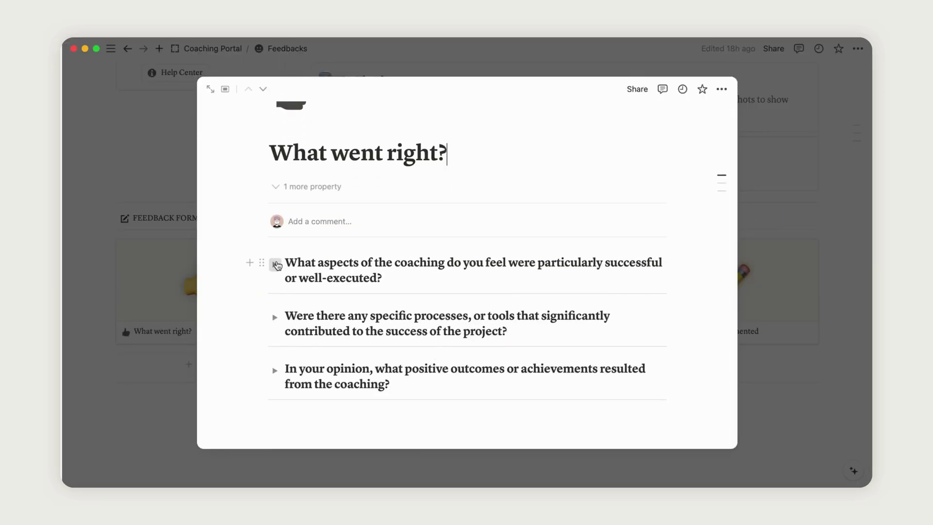
left_click(176, 390)
left_click(394, 298)
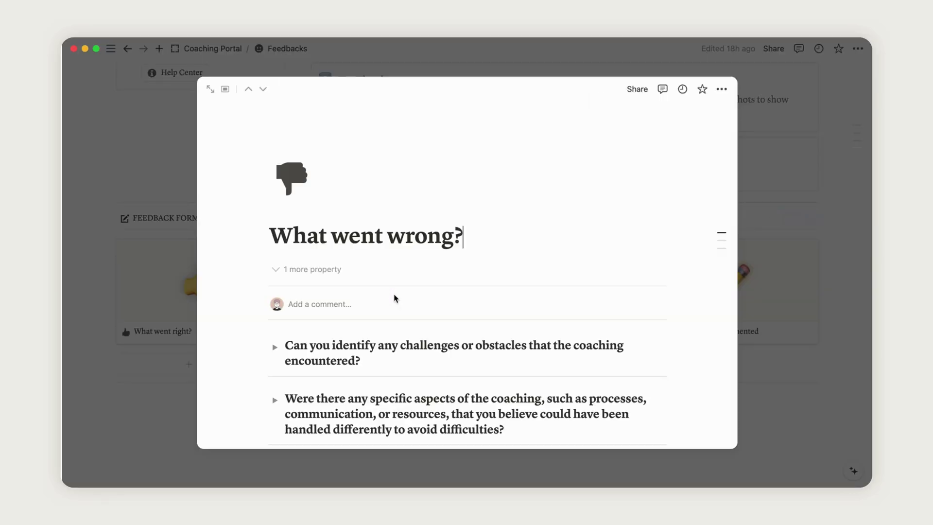
left_click(777, 354)
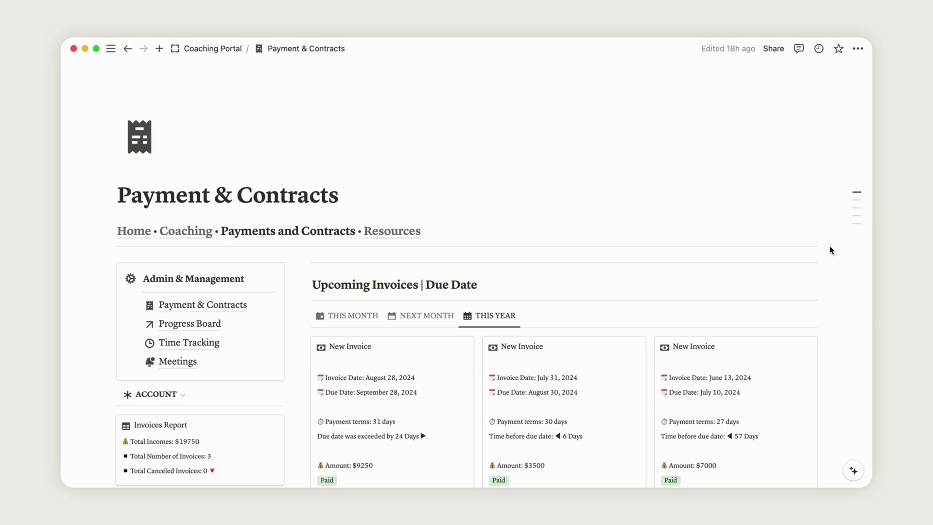
Add a new invoice to the board, dated September 4, 2024
scroll(830, 250, "down", 10)
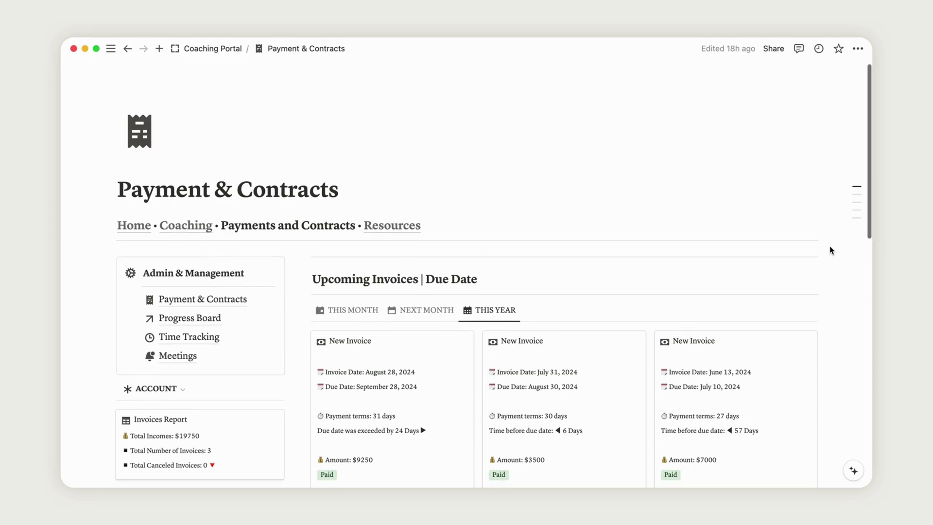
scroll(830, 250, "down", 3)
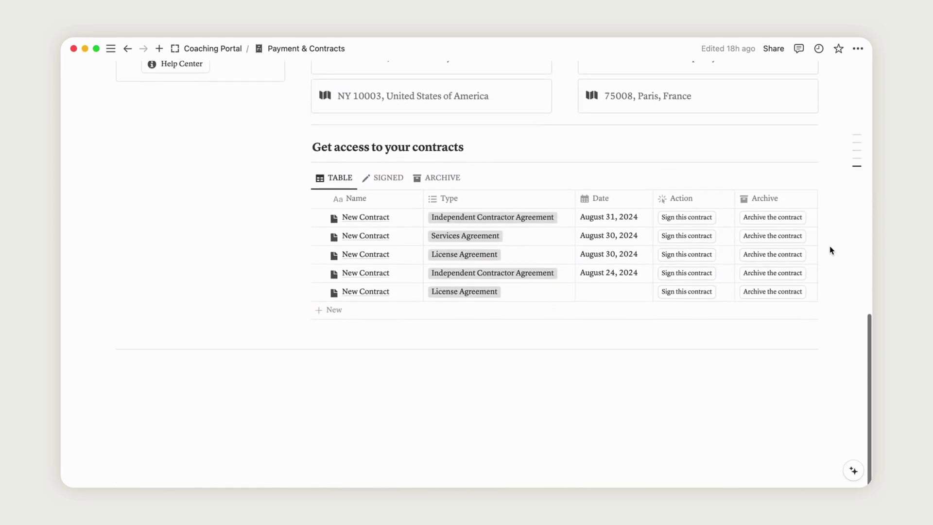
scroll(830, 250, "up", 12)
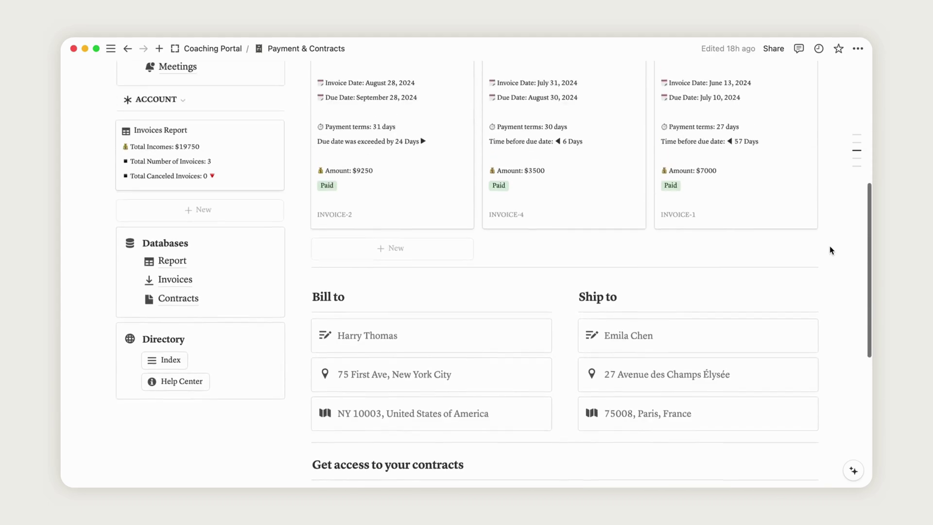
scroll(830, 250, "down", 2)
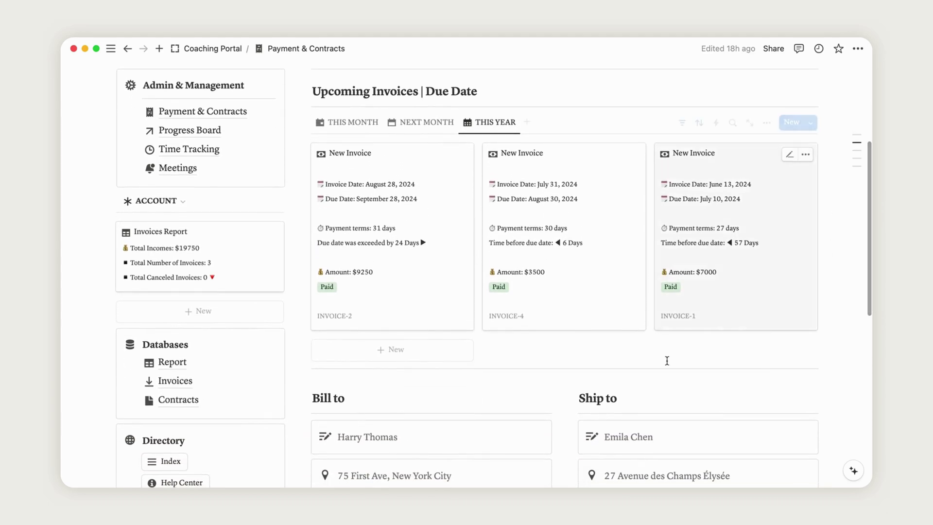
left_click(401, 360)
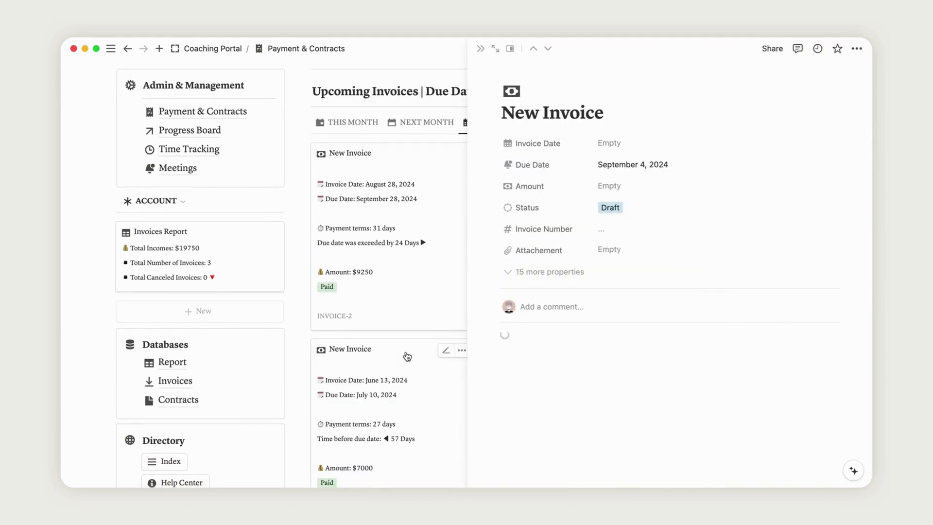
scroll(407, 356, "down", 5)
scroll(407, 356, "right", 5)
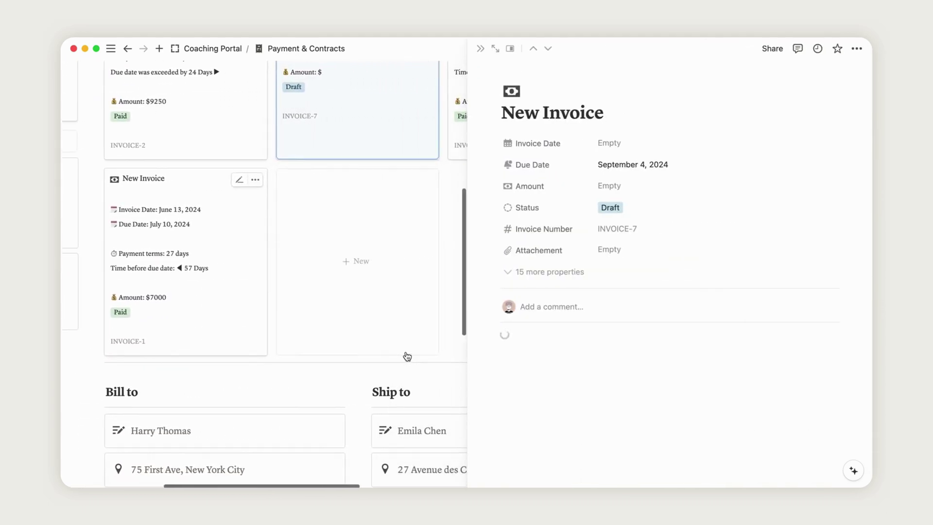
scroll(407, 356, "up", 3)
scroll(407, 356, "right", 2)
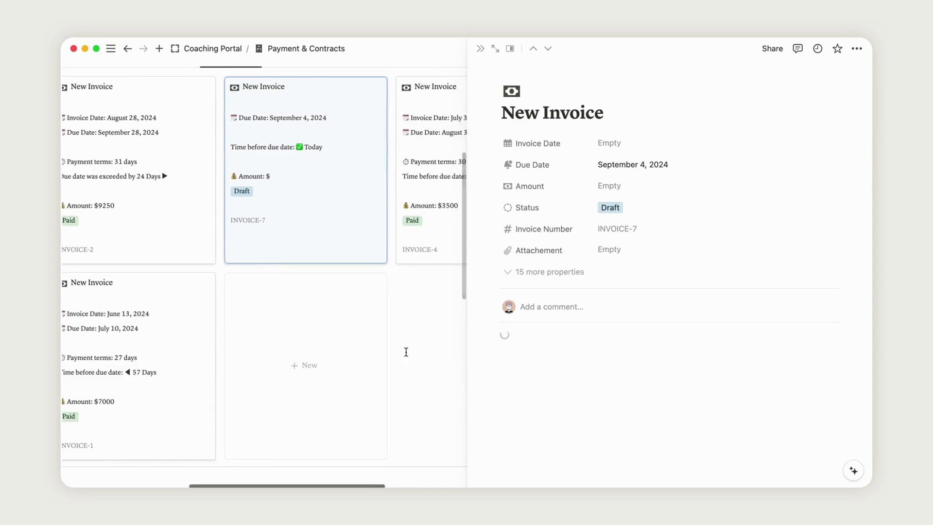
left_click(617, 144)
left_click(670, 224)
left_click(727, 154)
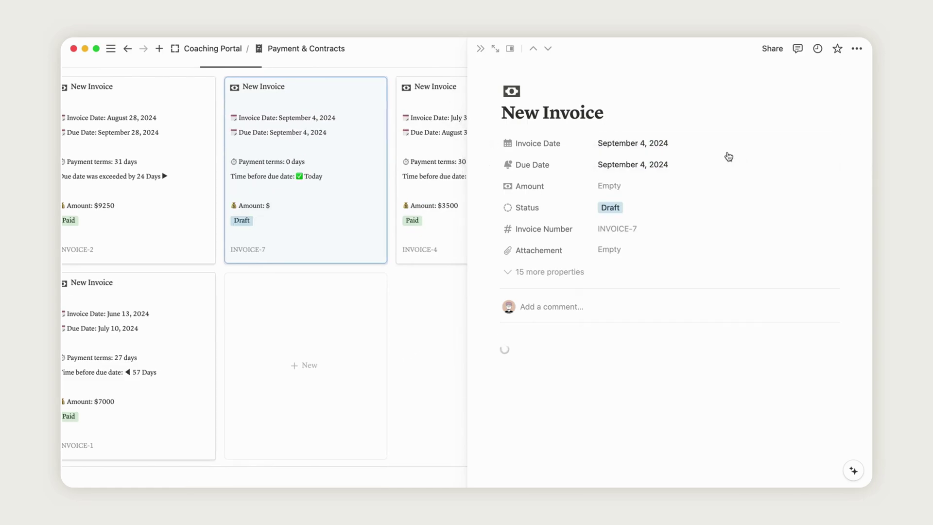
Set the invoice's due date to October 4, 2024 and its amount to $4,500.00
left_click(632, 165)
left_click(724, 211)
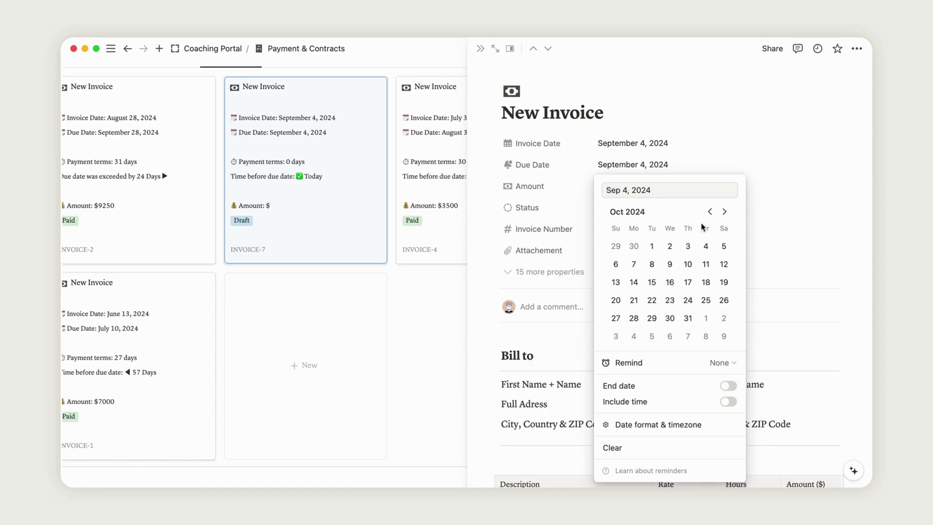
left_click(706, 246)
left_click(768, 184)
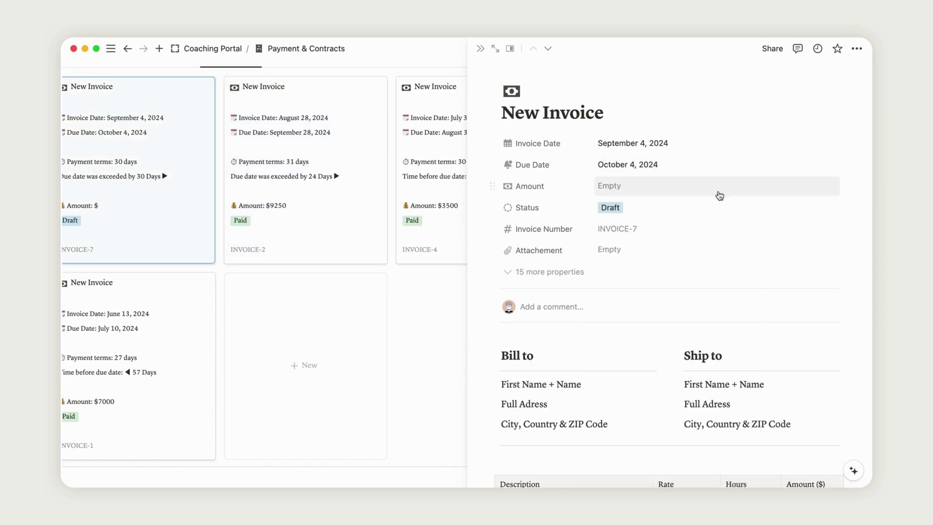
left_click(649, 196)
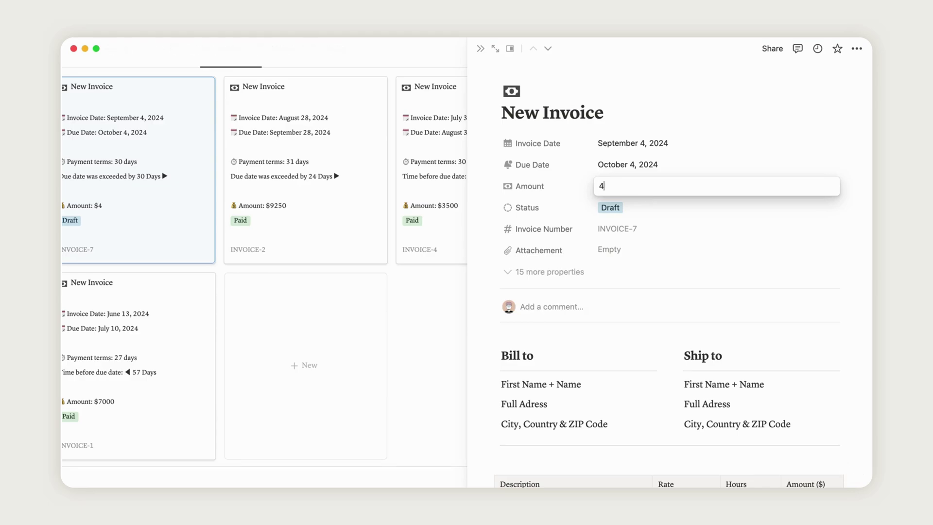
left_click(672, 263)
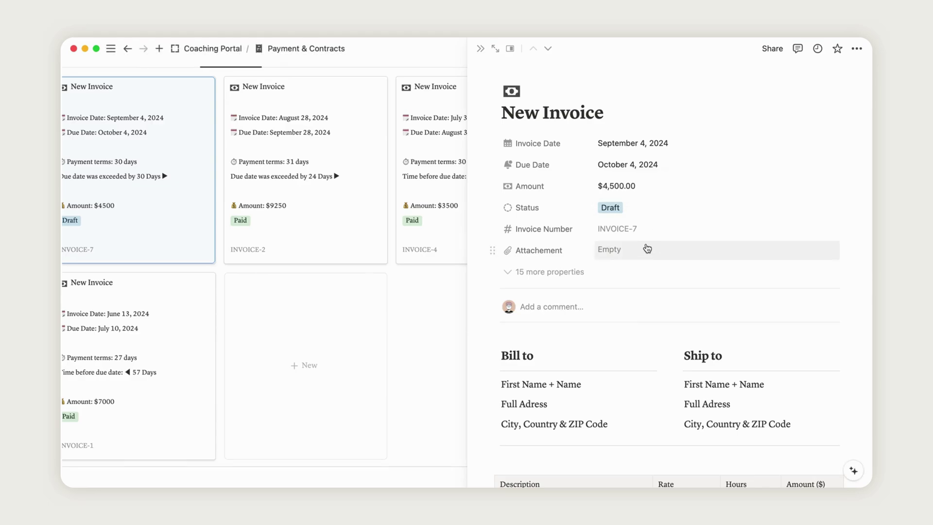
scroll(203, 261, "left", 3)
Change INVOICE-7's status to Paid, then Canceled, then back to Paid
scroll(202, 261, "up", 3)
scroll(202, 261, "left", 3)
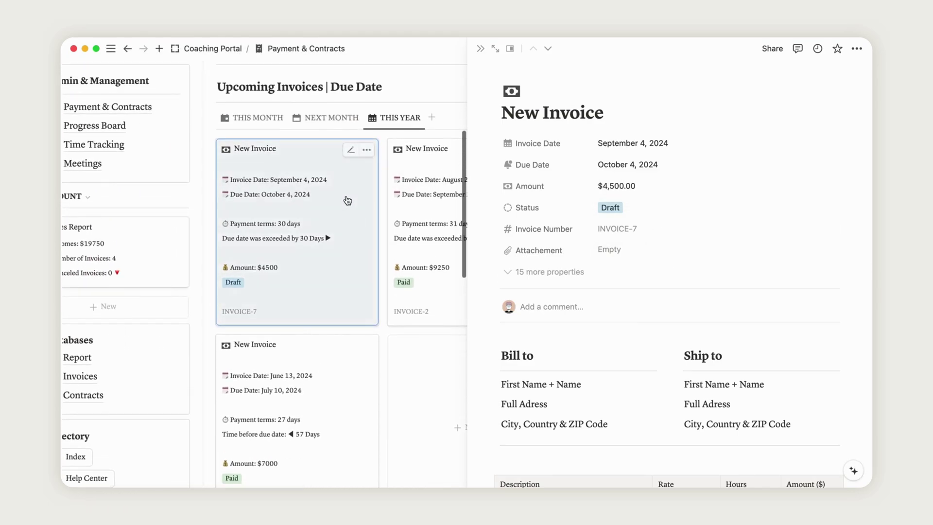
scroll(340, 306, "left", 1)
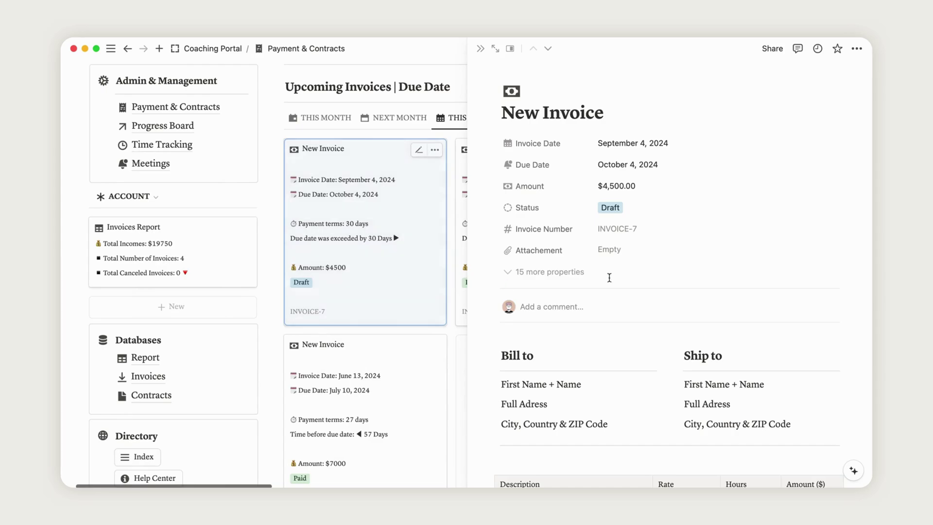
left_click(621, 210)
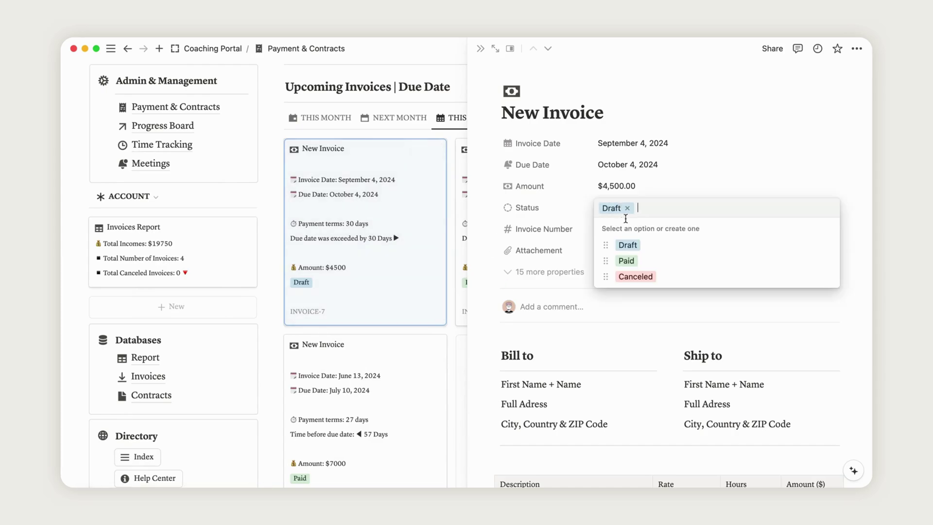
left_click(631, 262)
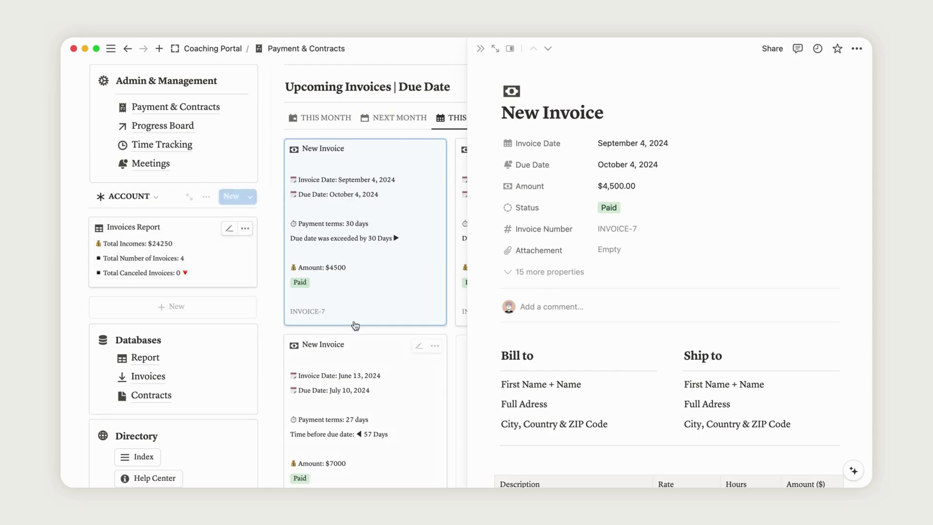
left_click(613, 208)
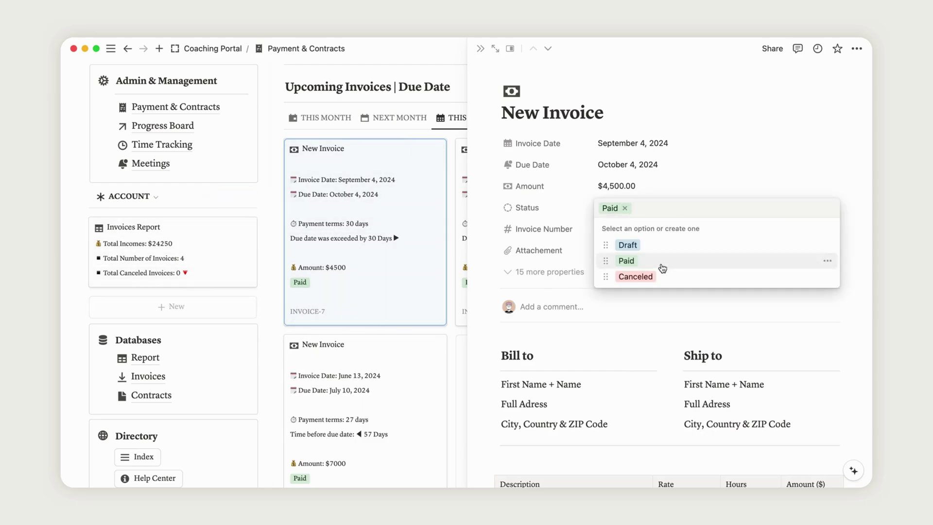
left_click(666, 281)
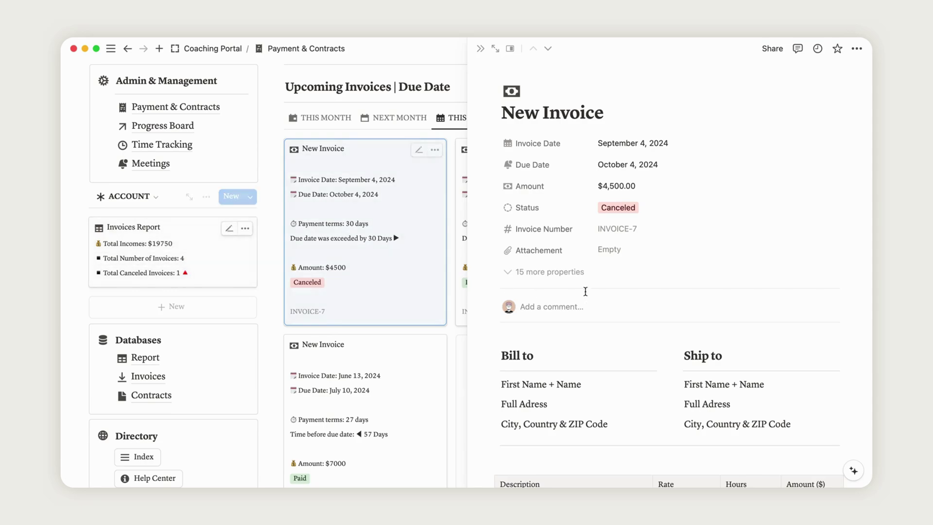
left_click(636, 209)
left_click(642, 259)
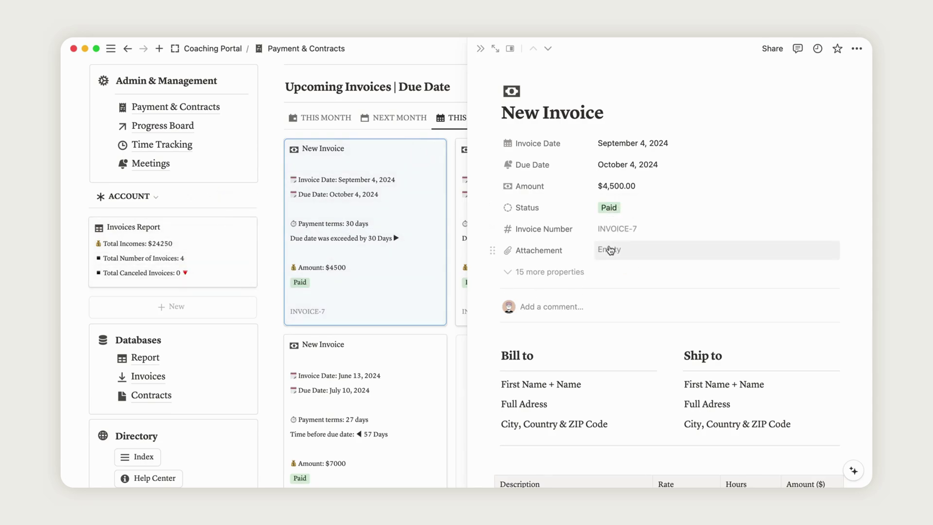
Add an empty row to INVOICE-7's items table and close the invoice panel
scroll(630, 281, "down", 7)
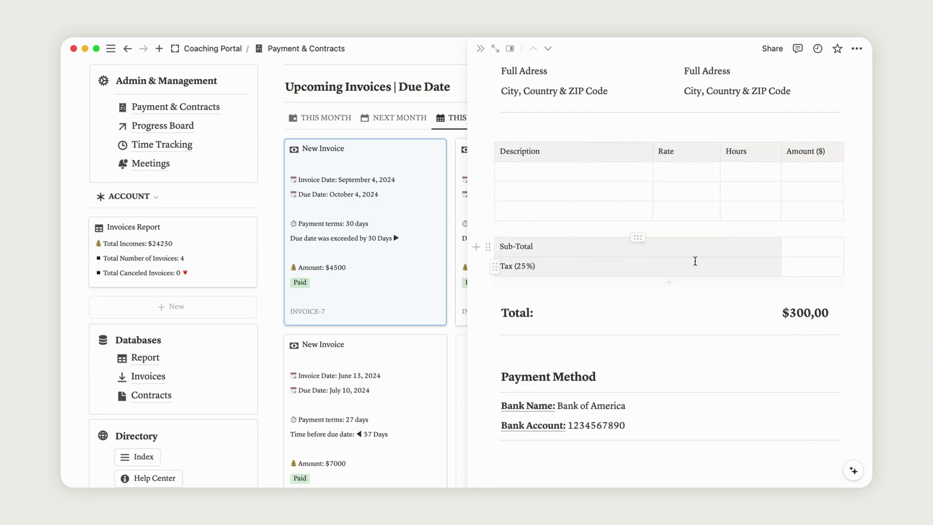
scroll(678, 303, "up", 3)
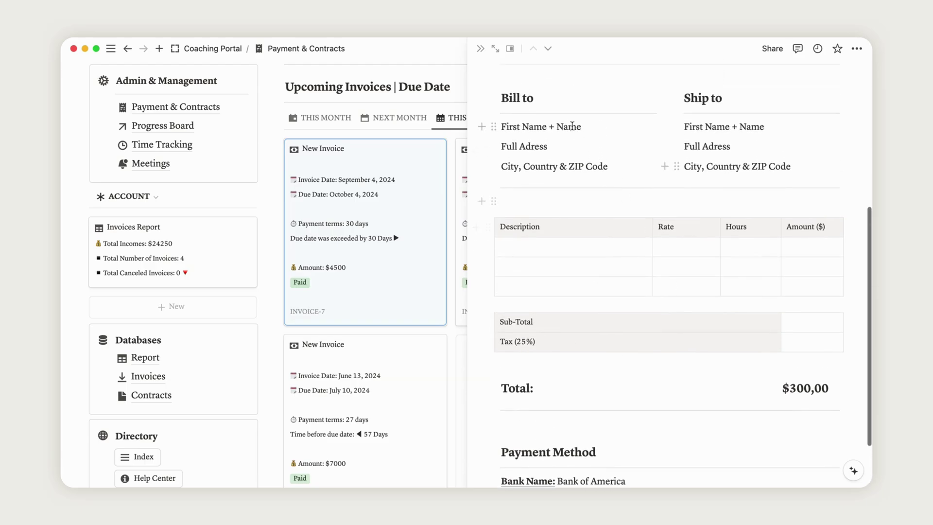
scroll(693, 256, "down", 2)
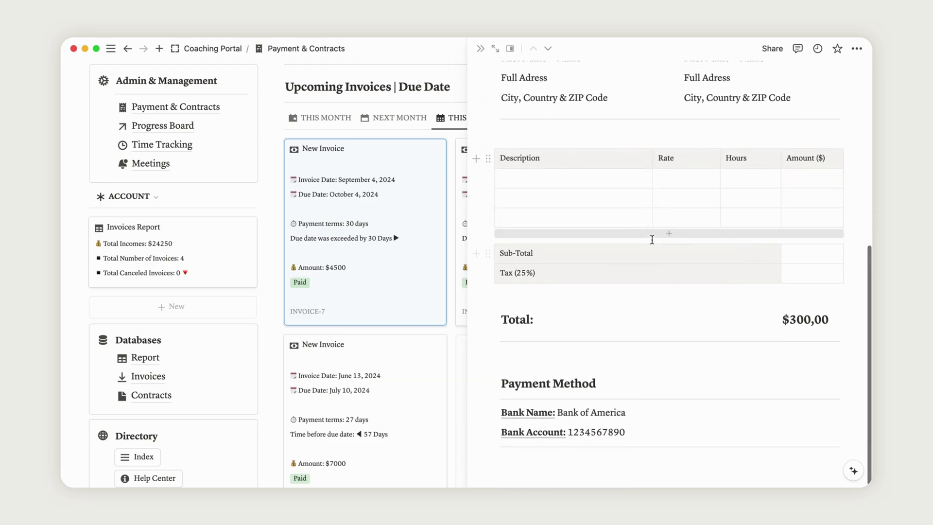
left_click(671, 233)
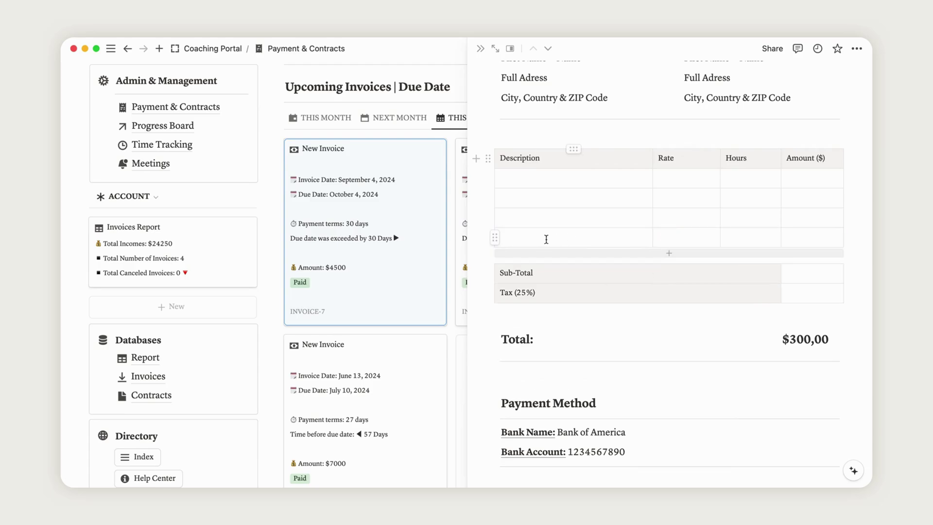
scroll(596, 243, "down", 1)
scroll(641, 244, "up", 10)
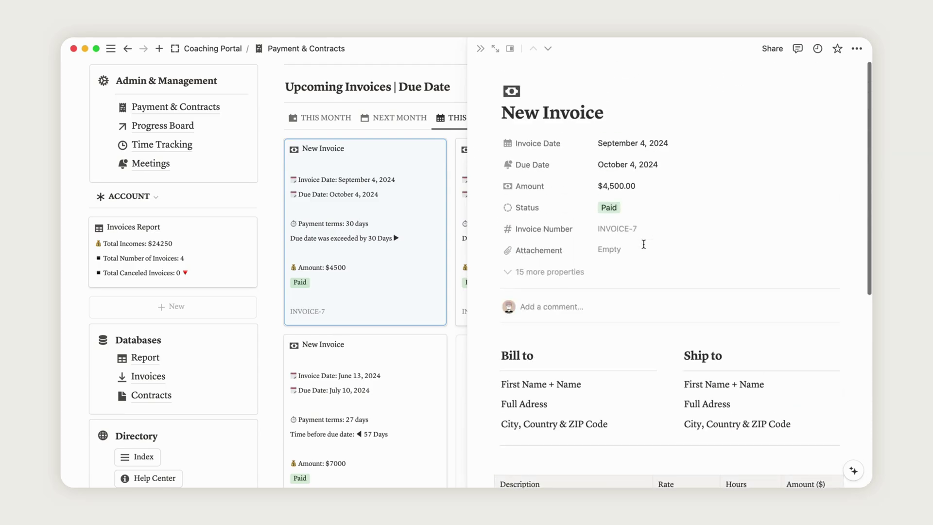
left_click(480, 52)
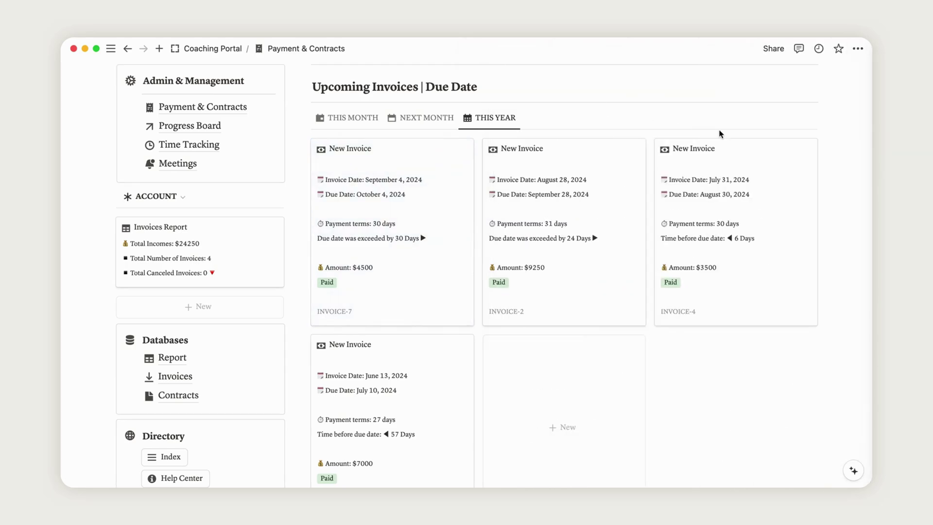
mouse_move(849, 151)
Filter the invoices to this month, then to next month
left_click(347, 118)
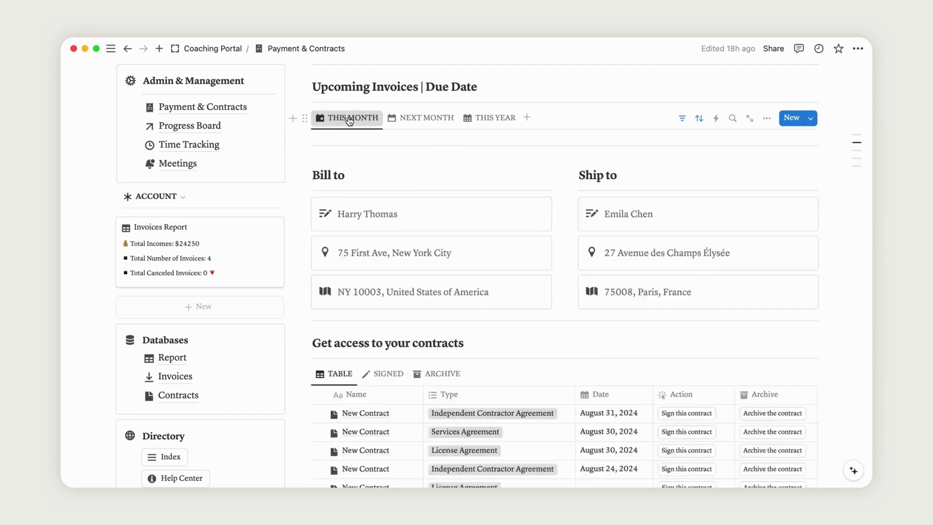
left_click(437, 122)
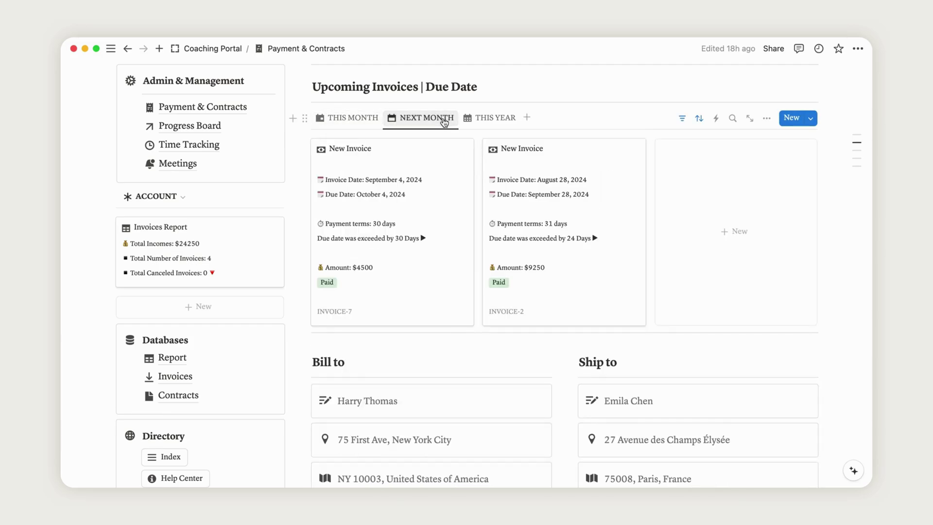
scroll(841, 315, "down", 5)
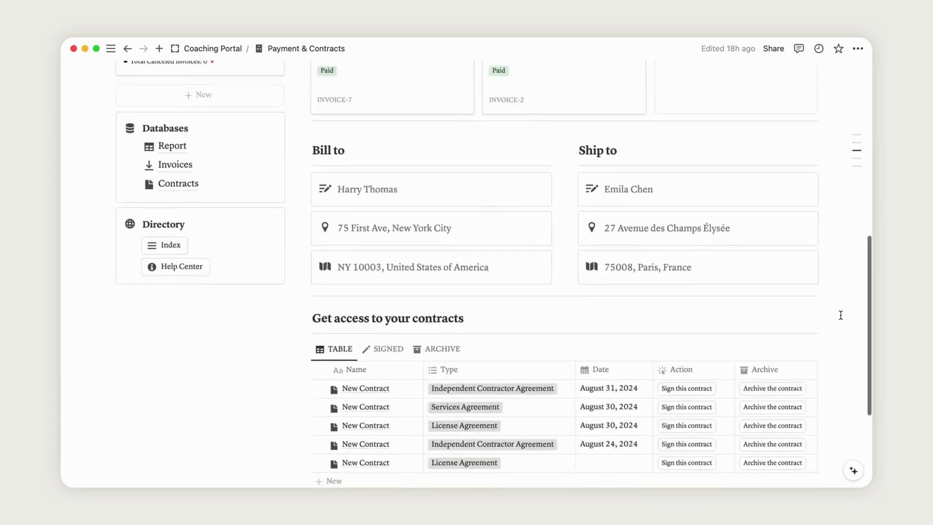
scroll(841, 315, "down", 4)
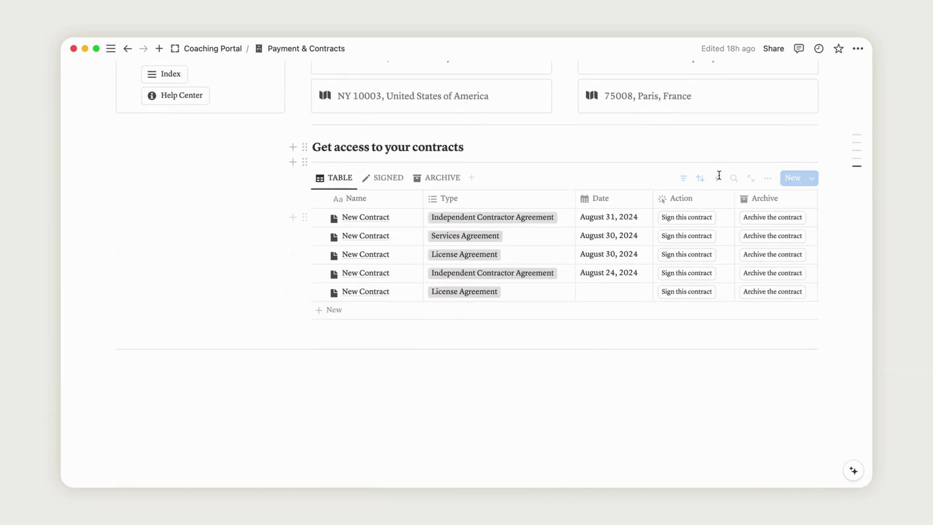
Add a new Purchase Agreement contract dated September 18, 2024
left_click(325, 313)
key("Return")
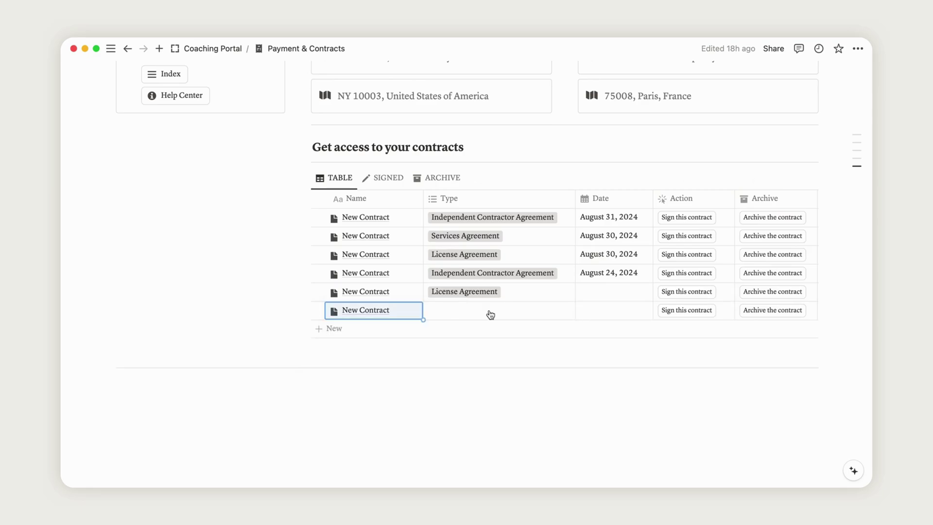
left_click(457, 311)
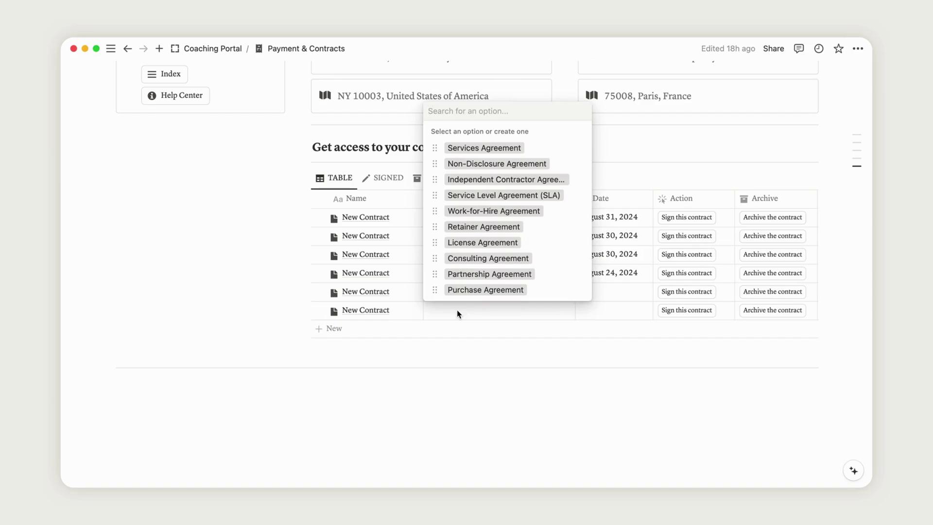
left_click(481, 290)
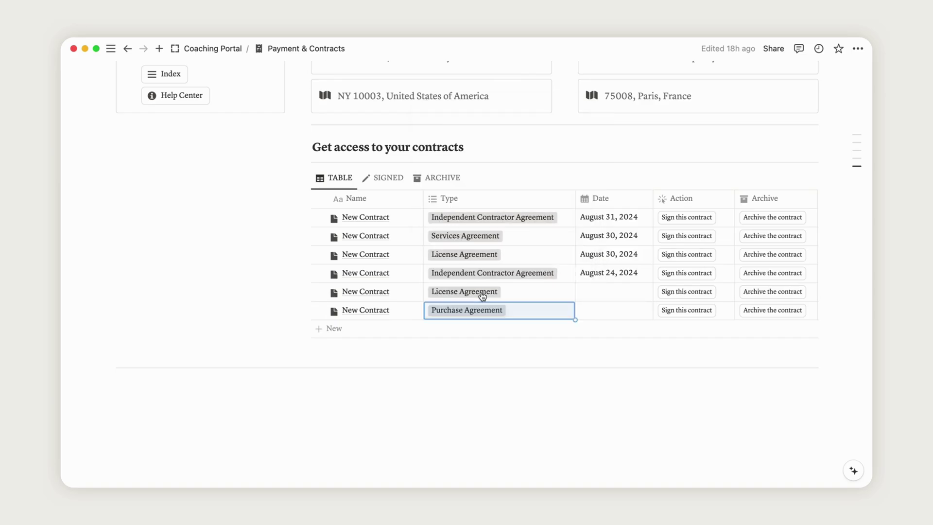
left_click(605, 315)
left_click(651, 281)
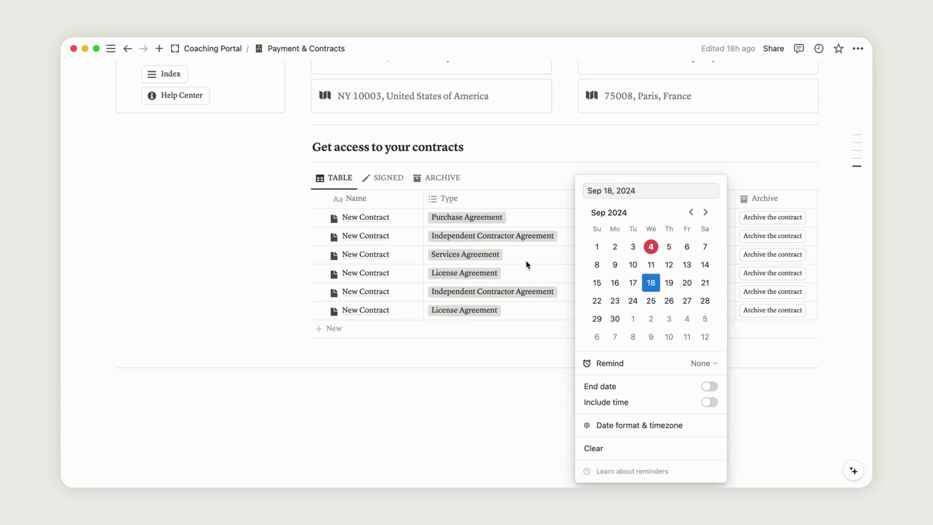
left_click(501, 217)
left_click(491, 219)
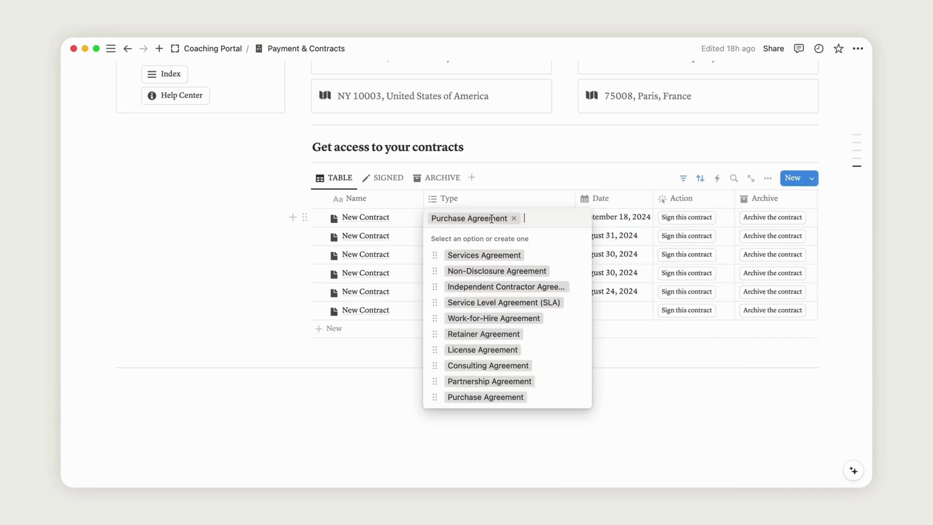
left_click(410, 222)
Open the new contract as a page and mark it signed
left_click(408, 221)
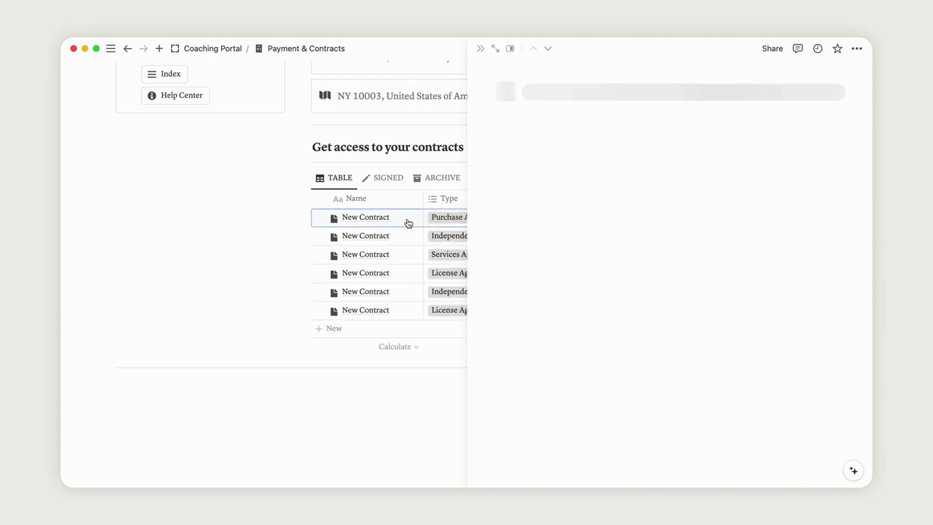
scroll(697, 335, "down", 15)
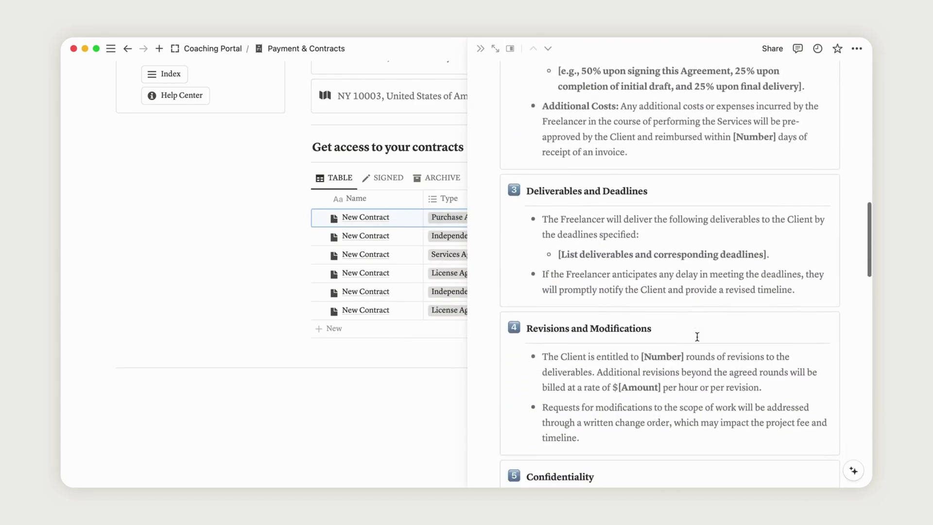
scroll(697, 335, "up", 15)
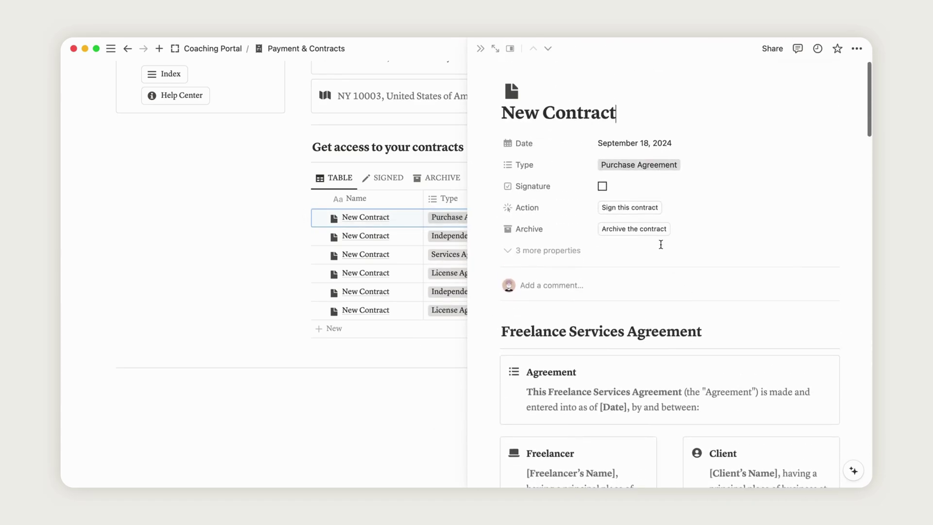
left_click(639, 213)
left_click(480, 49)
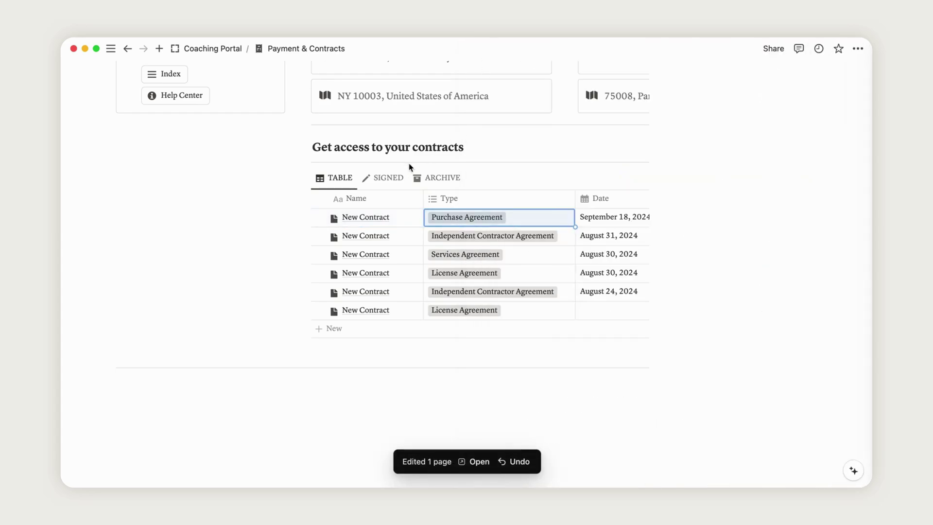
Switch the contracts table to the Signed view and check its view options
left_click(388, 177)
left_click(384, 201)
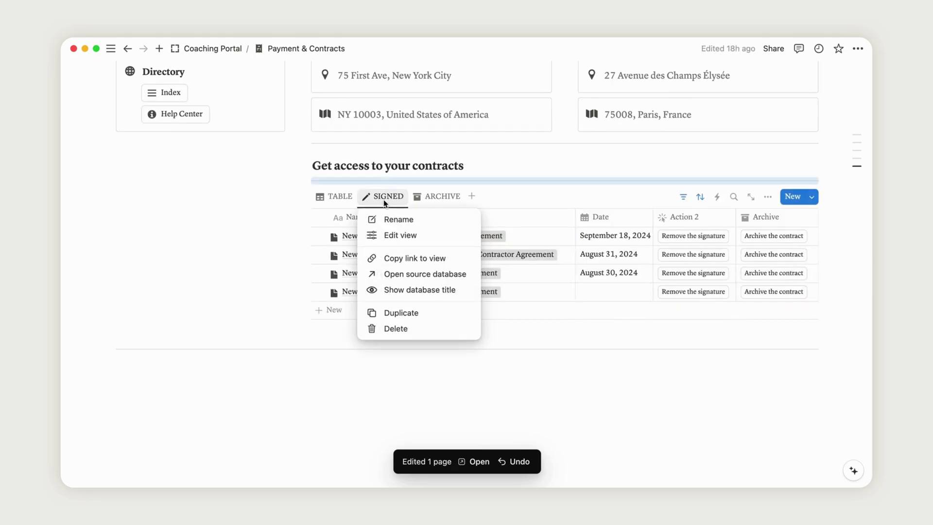
left_click(385, 202)
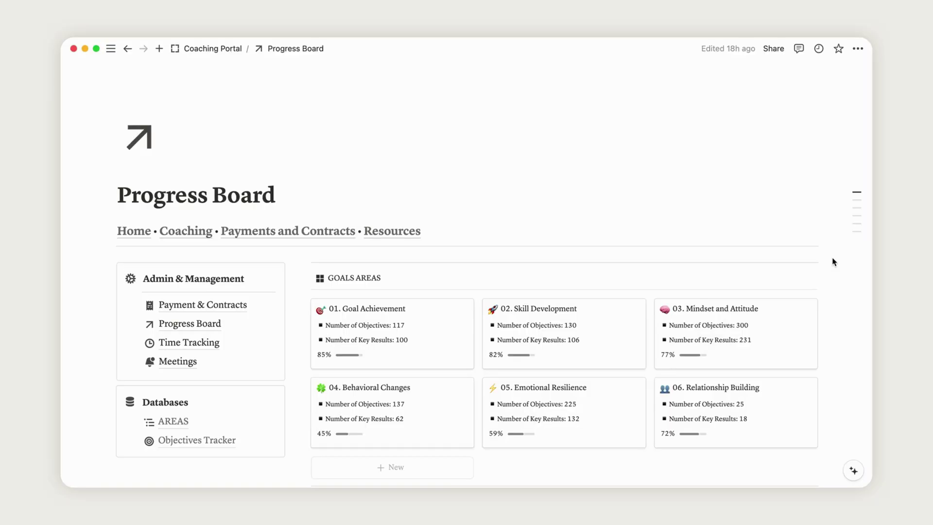
Expand the six goal groups, from 06. Relationship Building up to 01. Goal Achievement
scroll(833, 262, "down", 10)
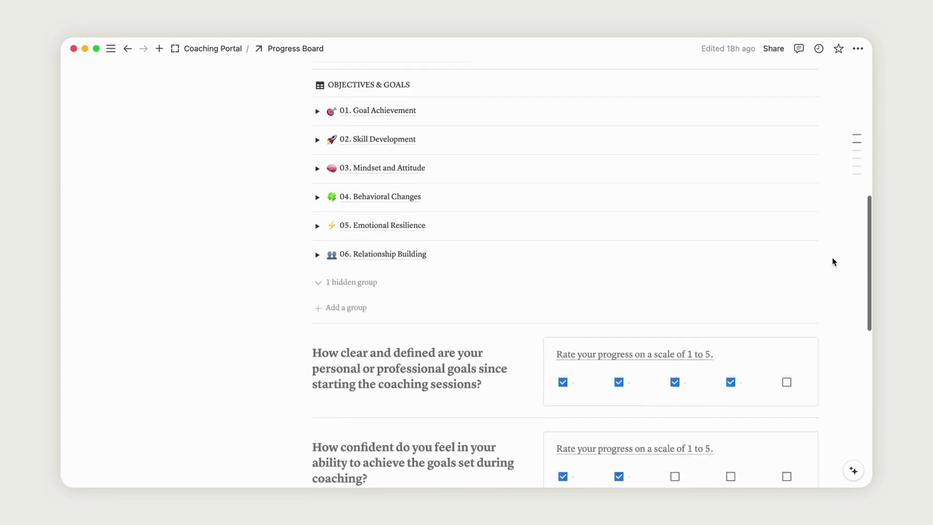
scroll(832, 262, "down", 8)
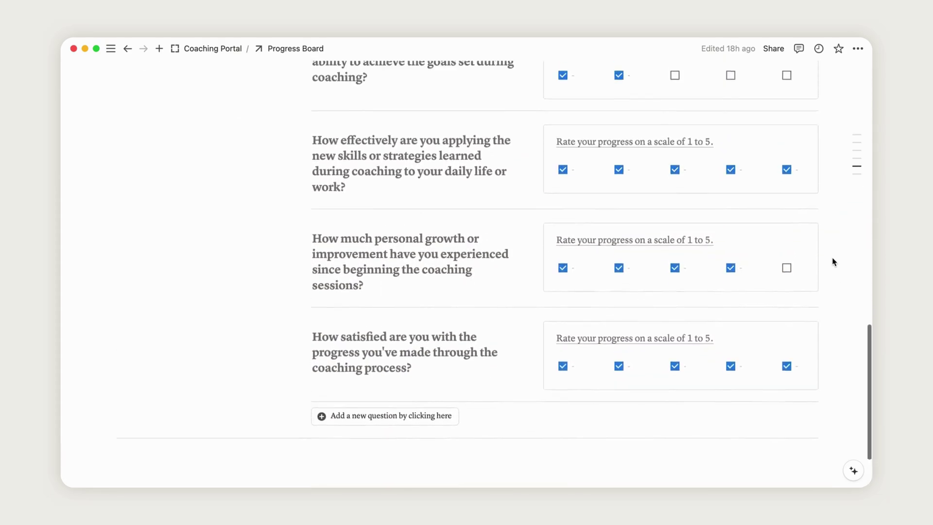
scroll(832, 262, "up", 8)
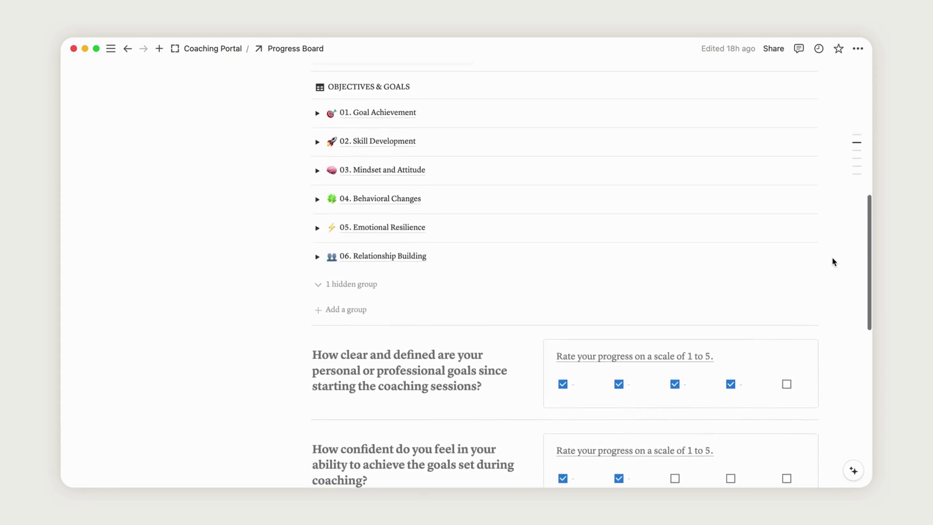
scroll(833, 262, "down", 1)
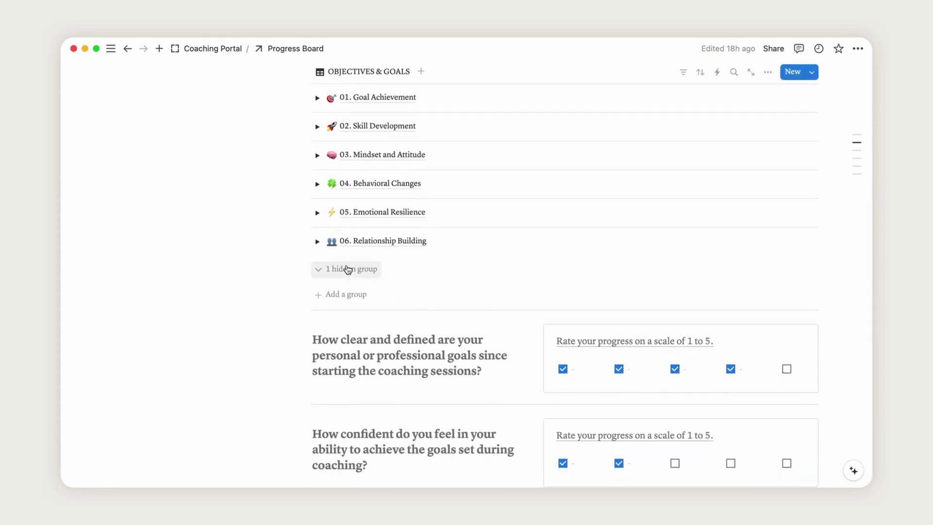
left_click(317, 241)
left_click(318, 213)
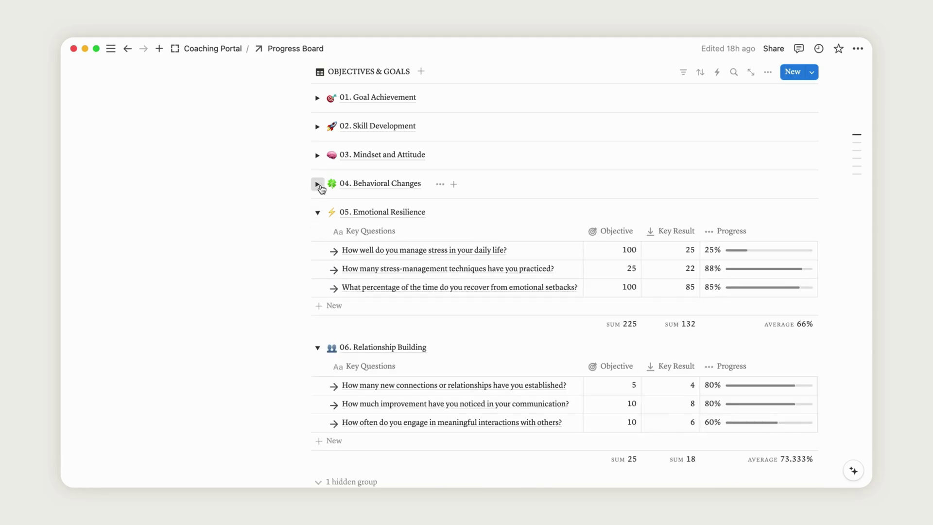
left_click(317, 184)
left_click(317, 155)
left_click(317, 125)
left_click(318, 98)
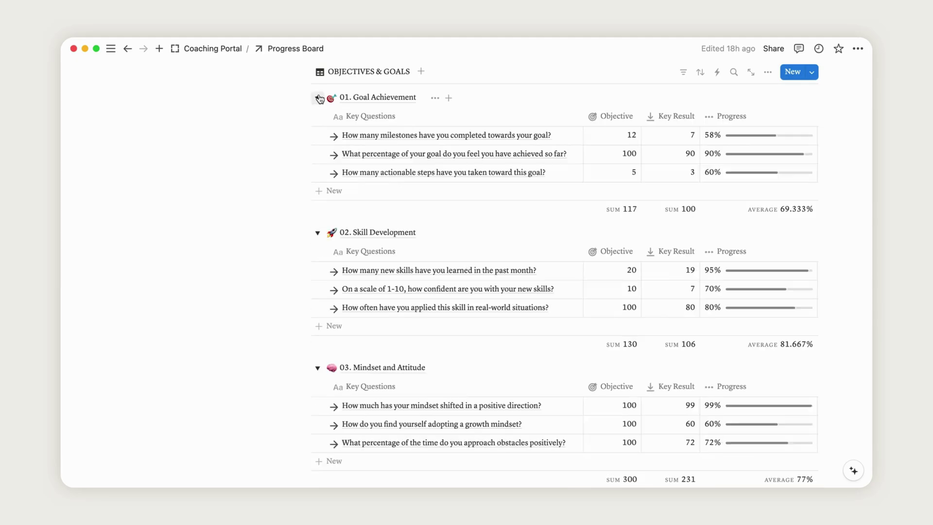
scroll(348, 100, "up", 10)
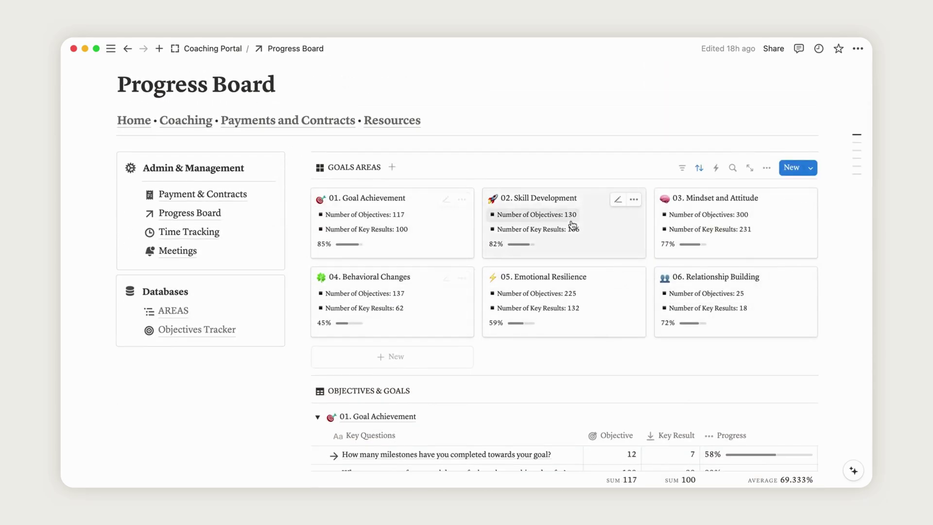
scroll(571, 219, "down", 3)
scroll(533, 335, "up", 1)
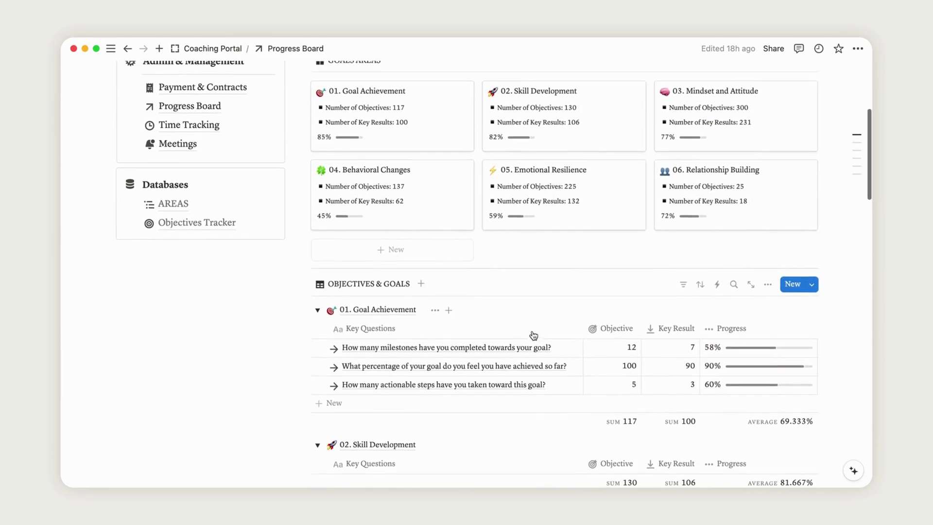
Change Goal Achievement's three Key Results to 12, 100 and 5
left_click(686, 360)
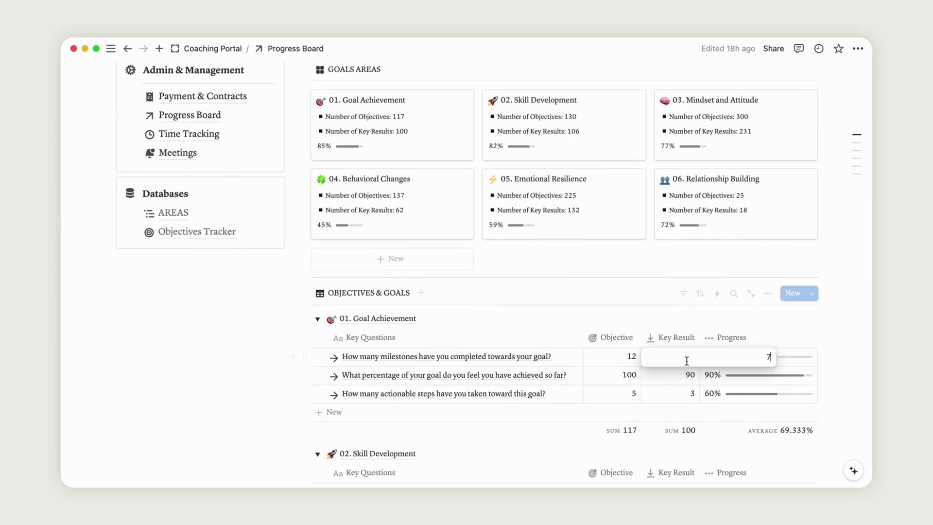
key("BackSpace")
type("12")
left_click(689, 377)
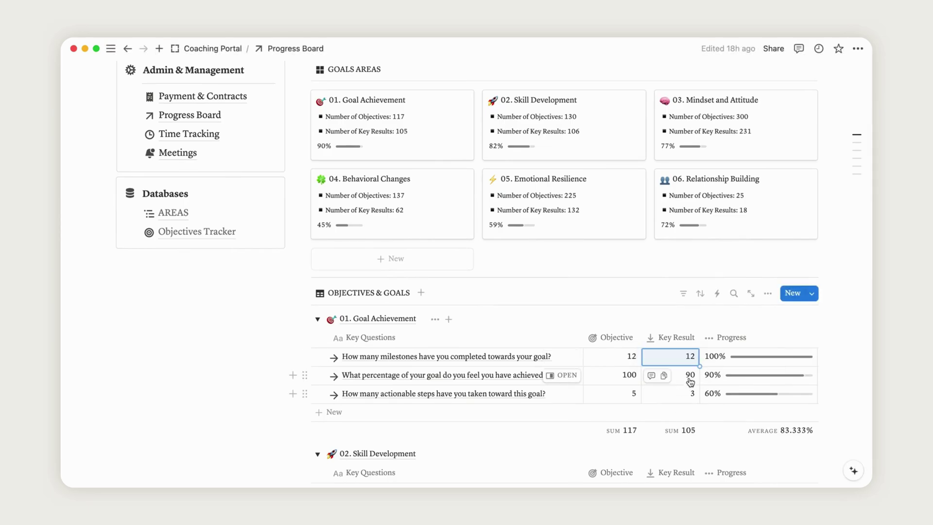
key("BackSpace")
key("BackSpace")
type("100")
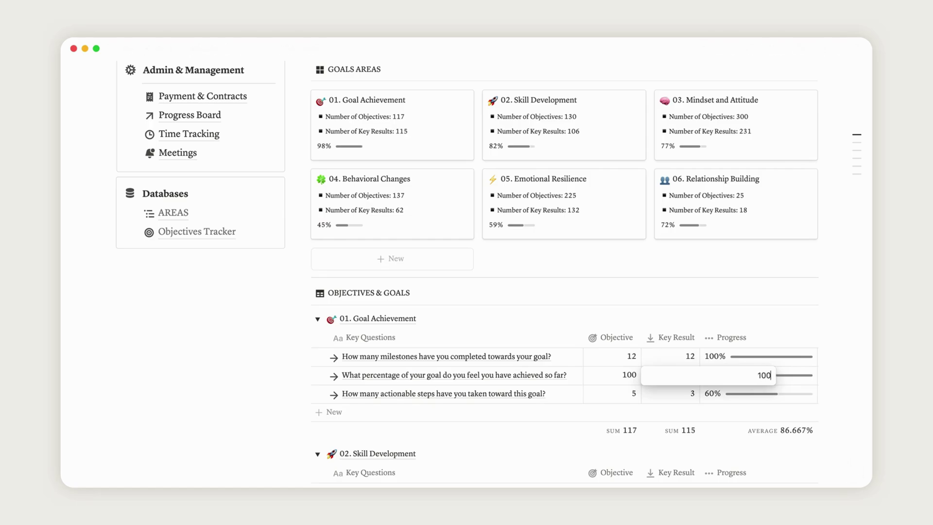
key("Return")
left_click(684, 397)
key("BackSpace")
type("5")
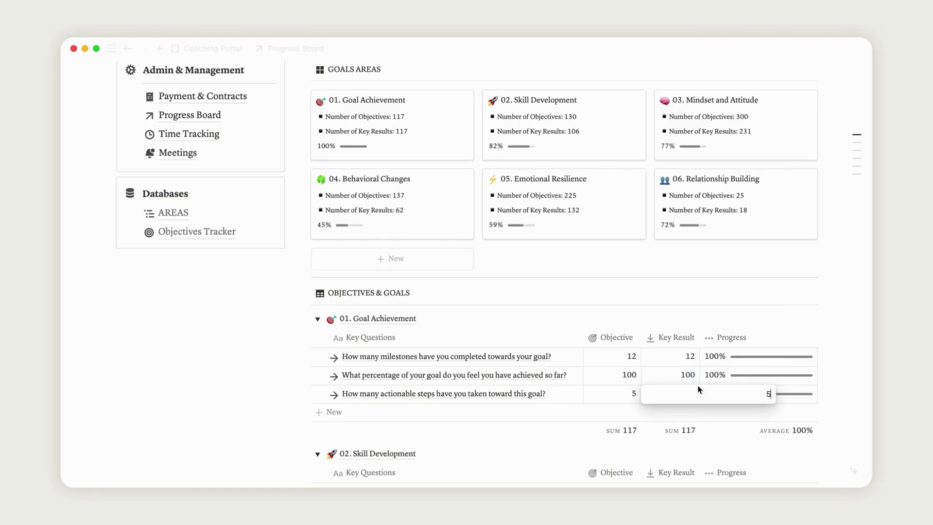
key("Return")
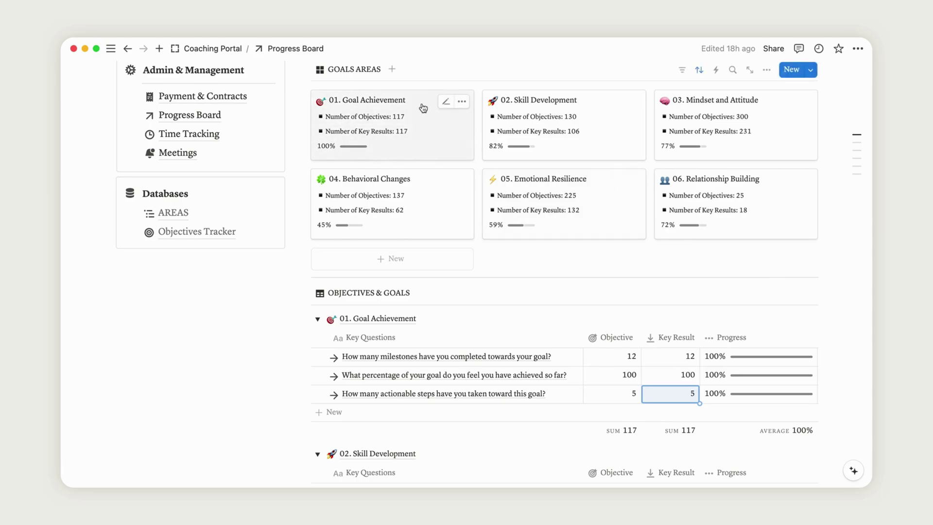
key("Escape")
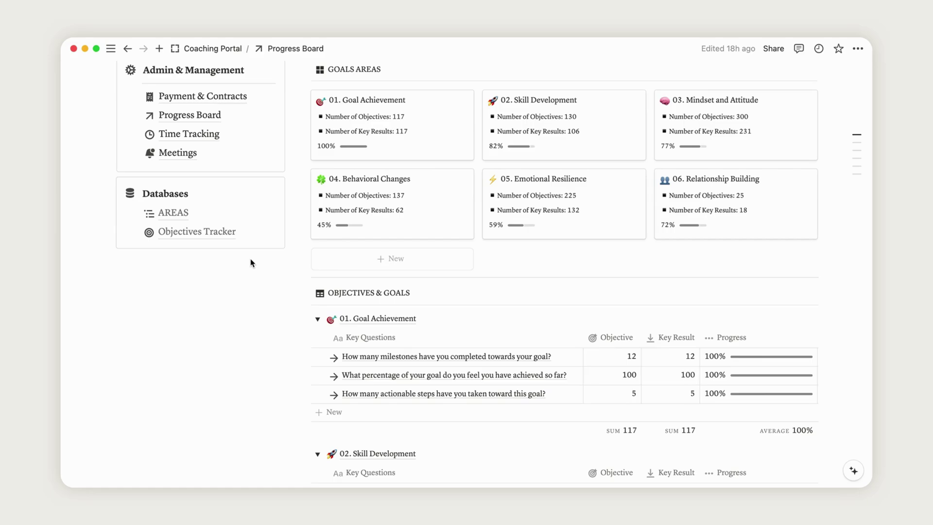
Add a New Goal row to Goal Achievement with Objective 55 and Key Result 30
scroll(353, 337, "down", 10)
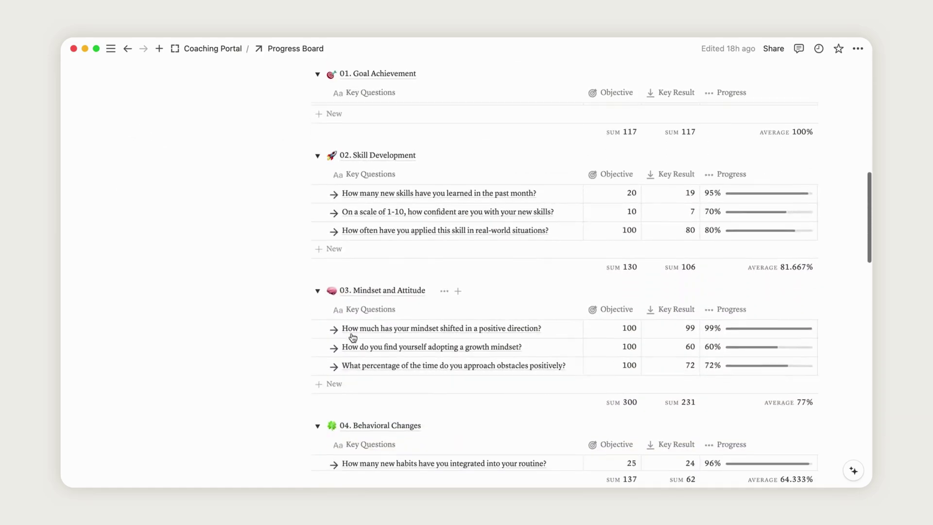
scroll(352, 335, "down", 3)
scroll(352, 337, "up", 10)
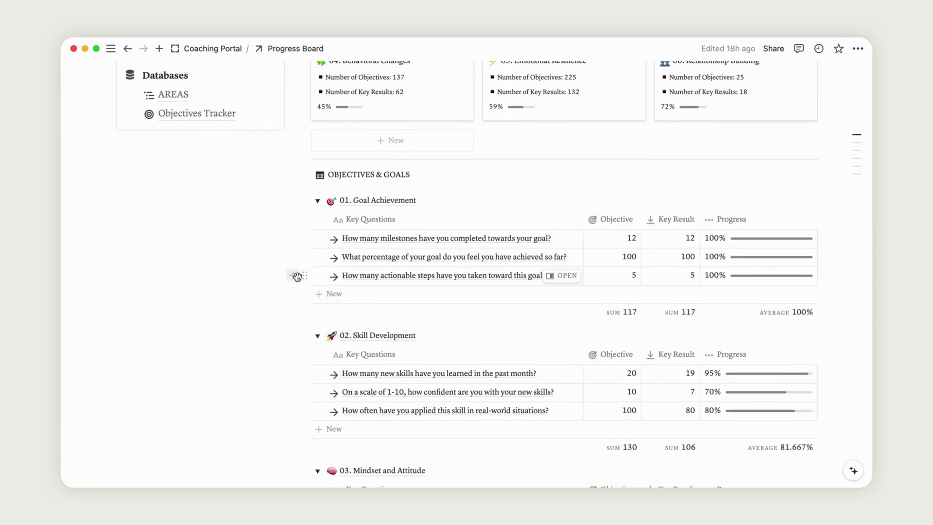
left_click(319, 294)
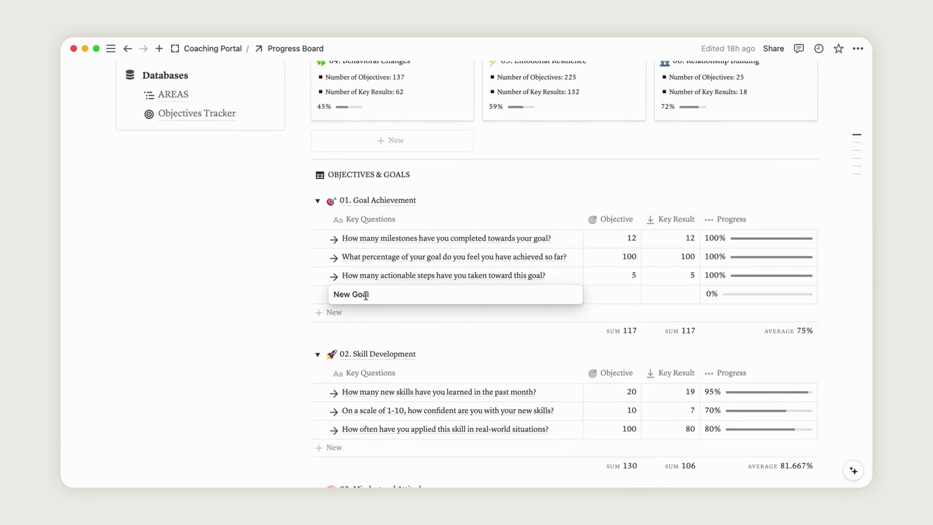
left_click(619, 298)
left_click(619, 294)
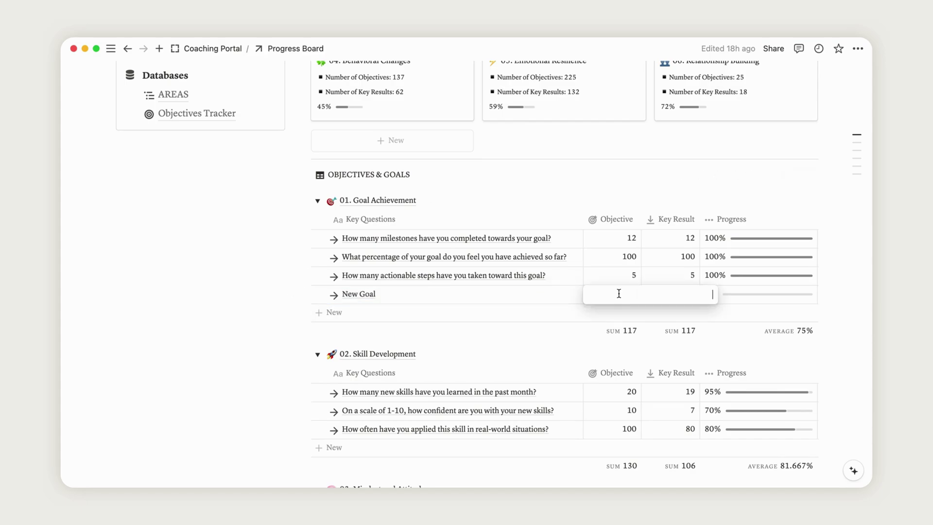
left_click(681, 308)
left_click(685, 298)
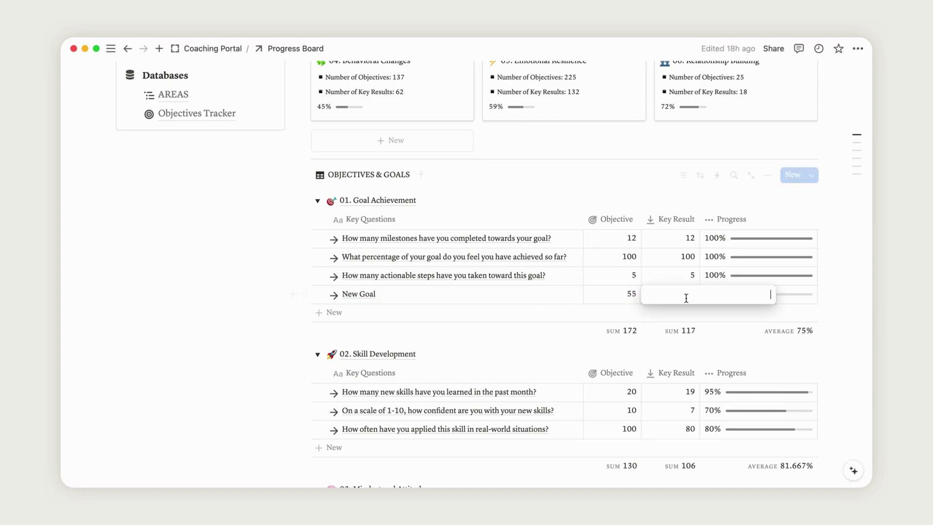
key("Return")
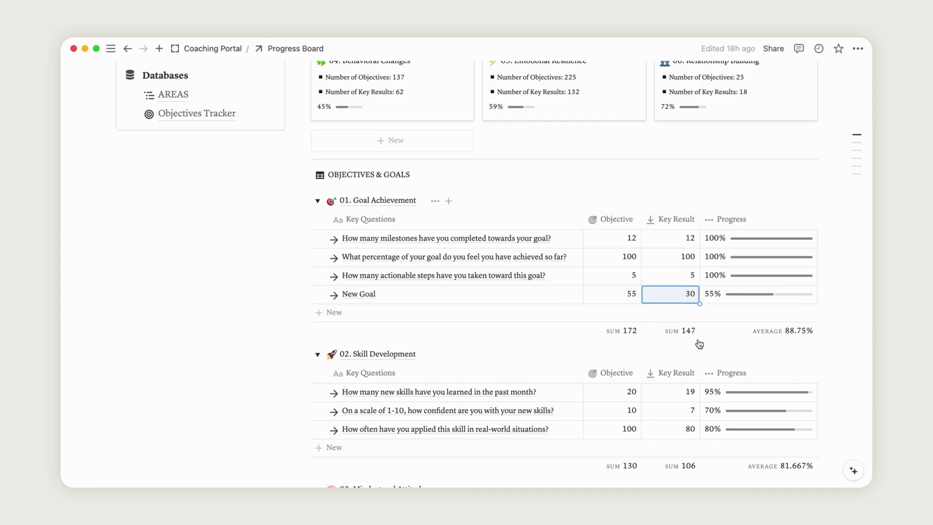
scroll(420, 115, "up", 3)
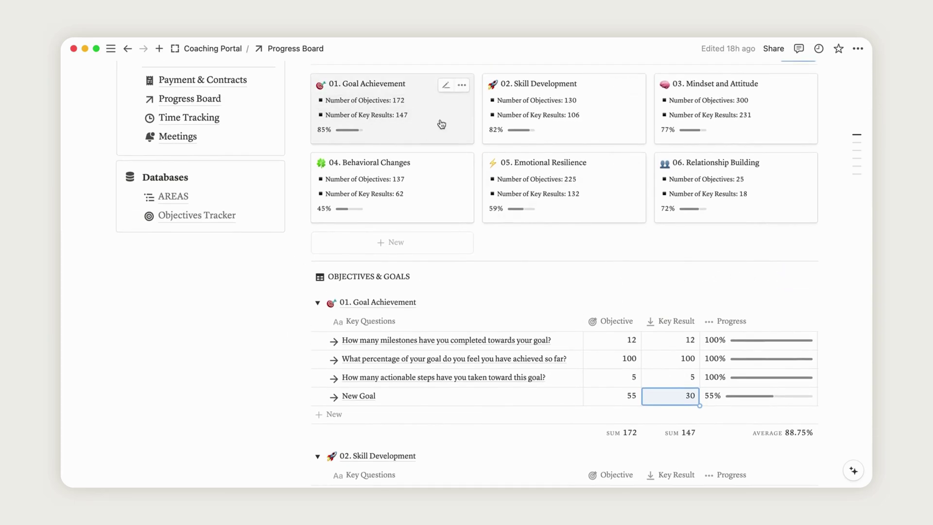
left_click(838, 406)
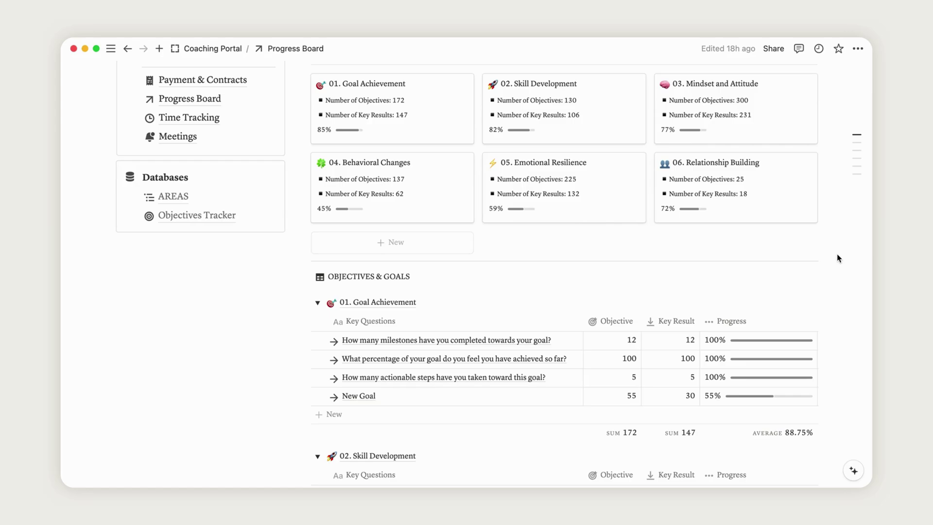
Collapse all six goal groups, from 01. Goal Achievement to 06. Relationship Building
scroll(837, 255, "down", 2)
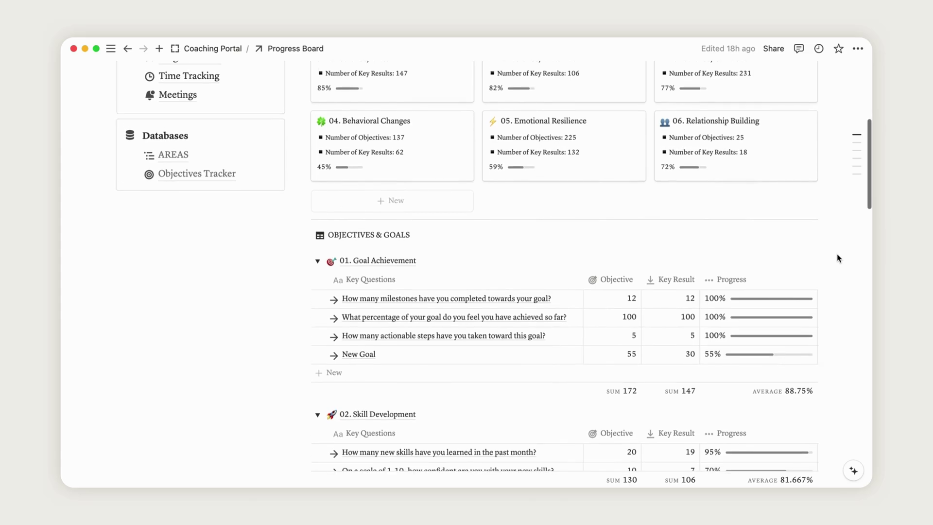
left_click(317, 261)
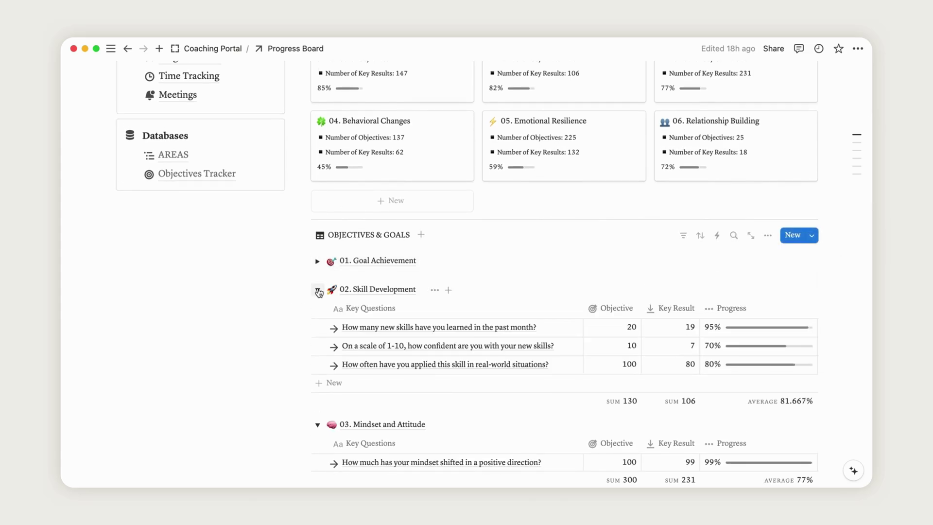
left_click(317, 290)
left_click(318, 318)
left_click(318, 347)
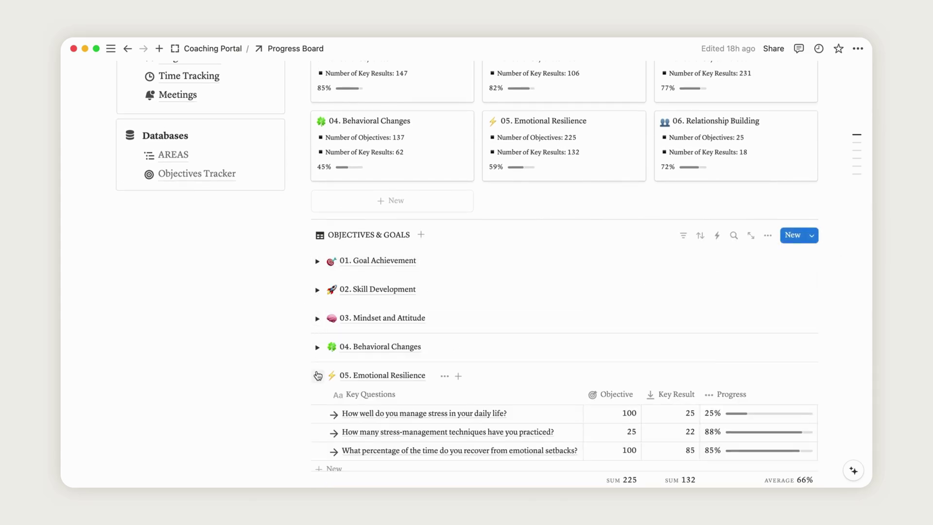
left_click(317, 375)
scroll(318, 341, "down", 5)
left_click(317, 267)
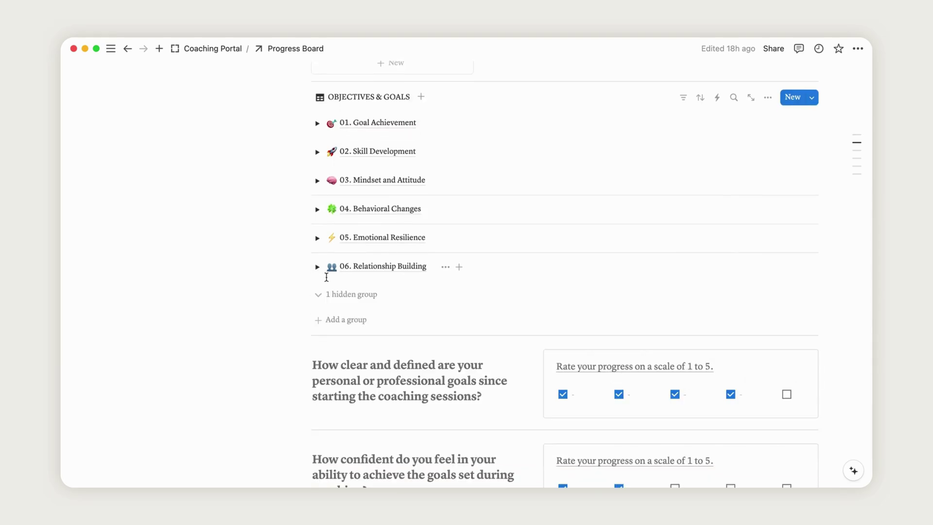
Create a January 2025 group and add its first goal row
left_click(343, 325)
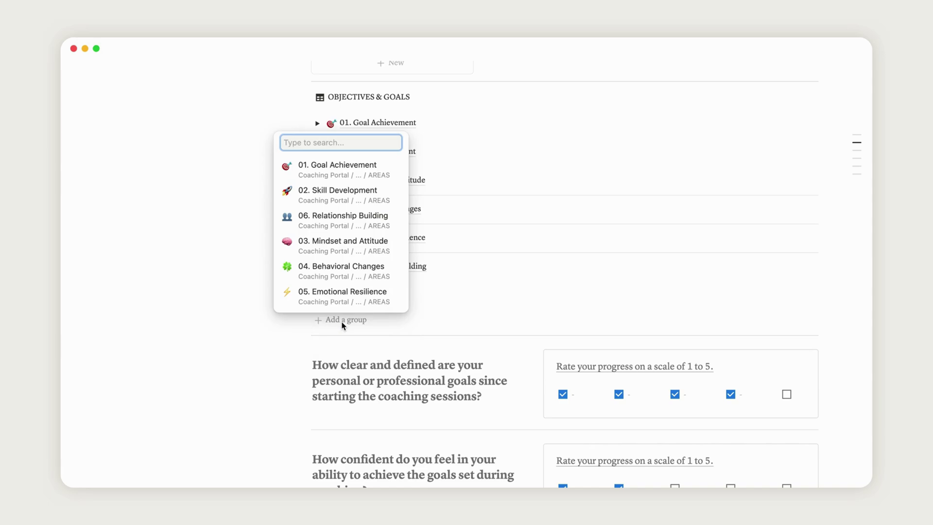
type("January 2025")
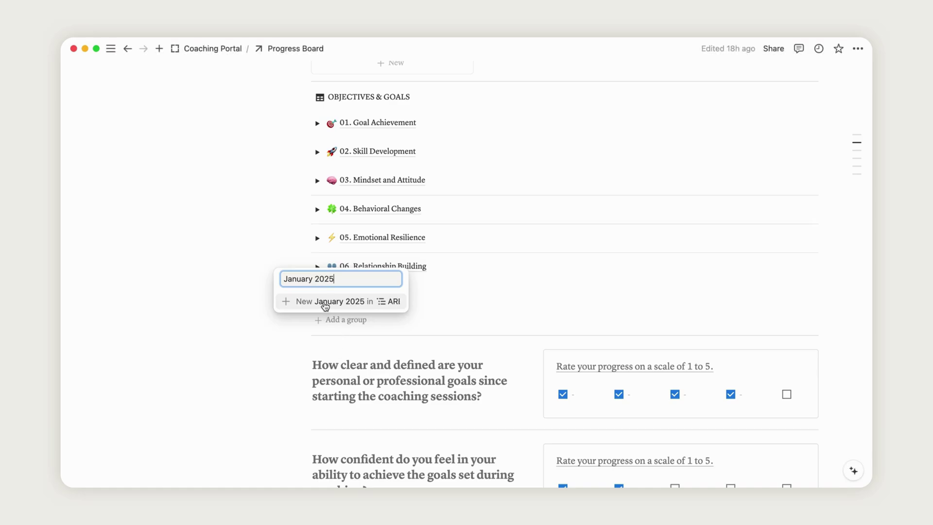
left_click(335, 301)
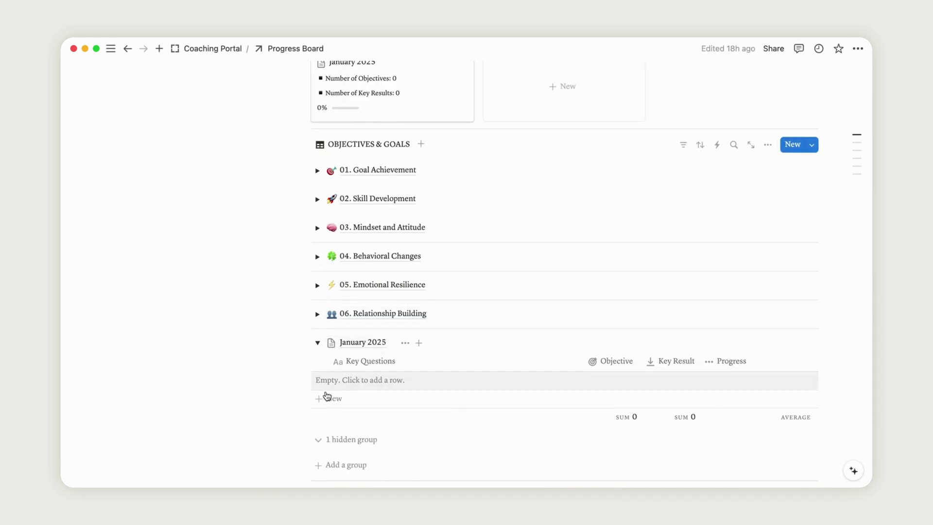
left_click(326, 397)
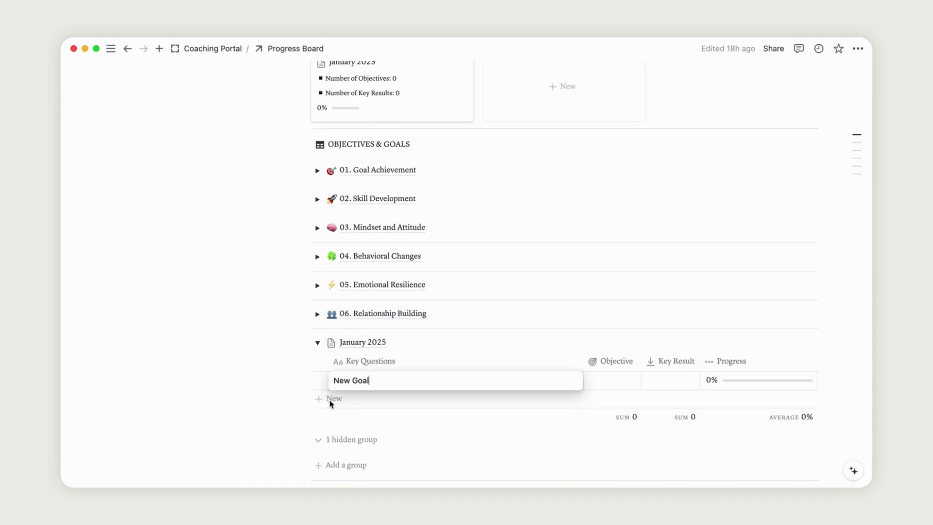
Add goal rows New Goal 2 and New Goal 3 under January 2025
left_click(328, 400)
type("2")
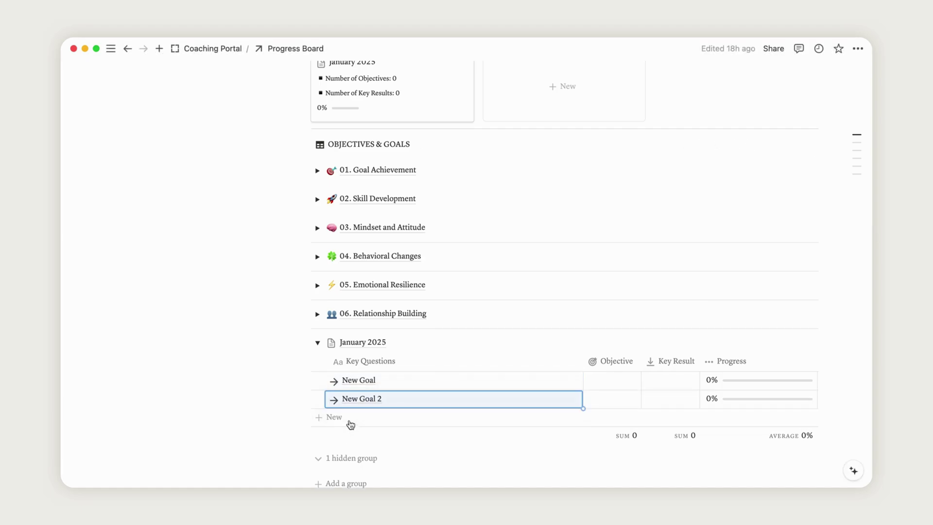
left_click(348, 421)
type("3")
key("Return")
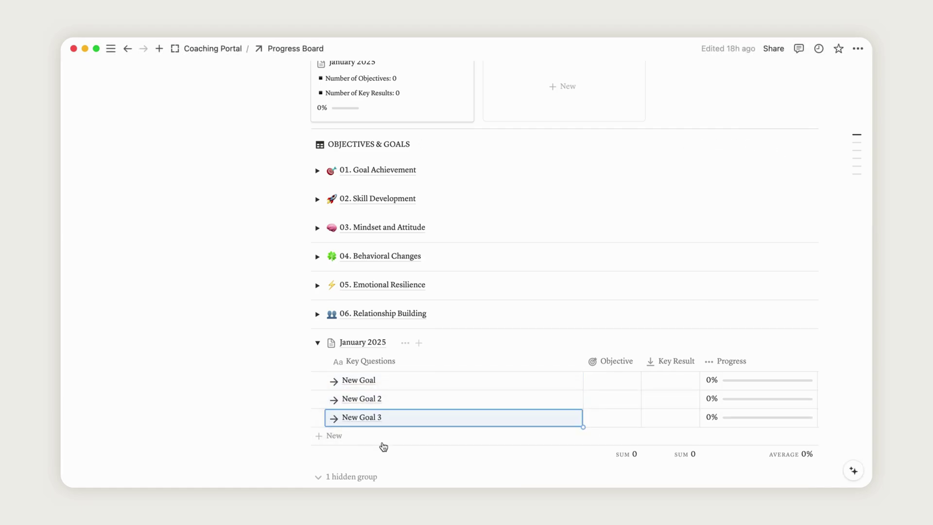
Give New Goal an Objective of 100 and a Key Result of 67
left_click(620, 382)
type("100")
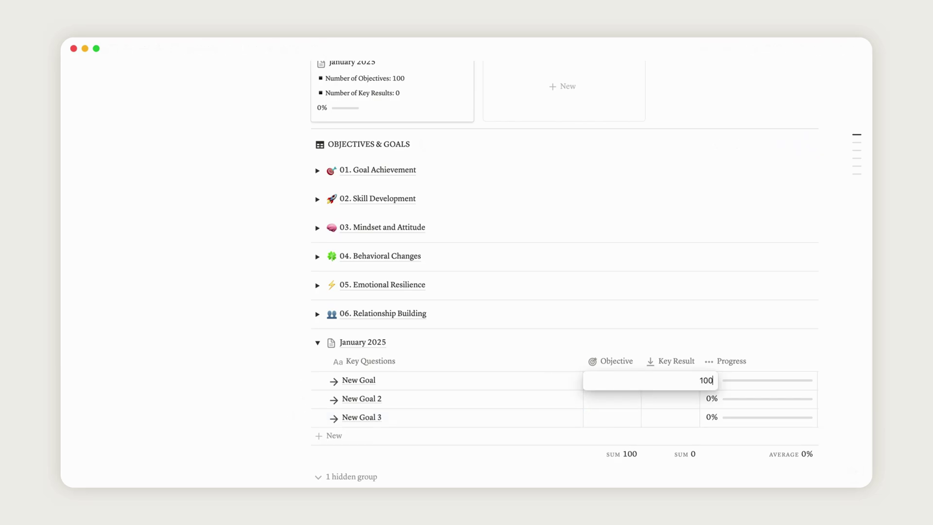
key("Return")
left_click(675, 384)
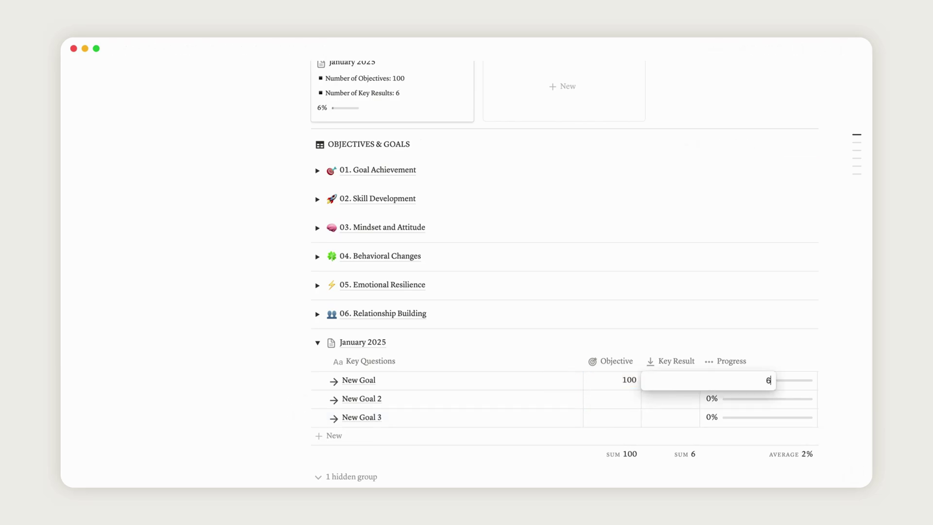
type("67")
key("Return")
Give New Goal 2 Objective 100, Key Result 99, and New Goal 3 Objective 100, Key Result 25
left_click(632, 397)
type("100")
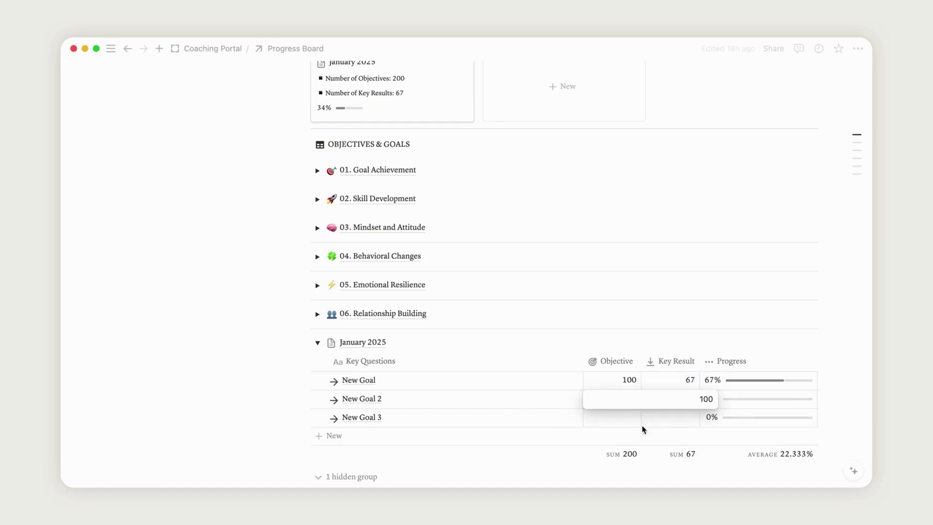
key("Return")
left_click(680, 399)
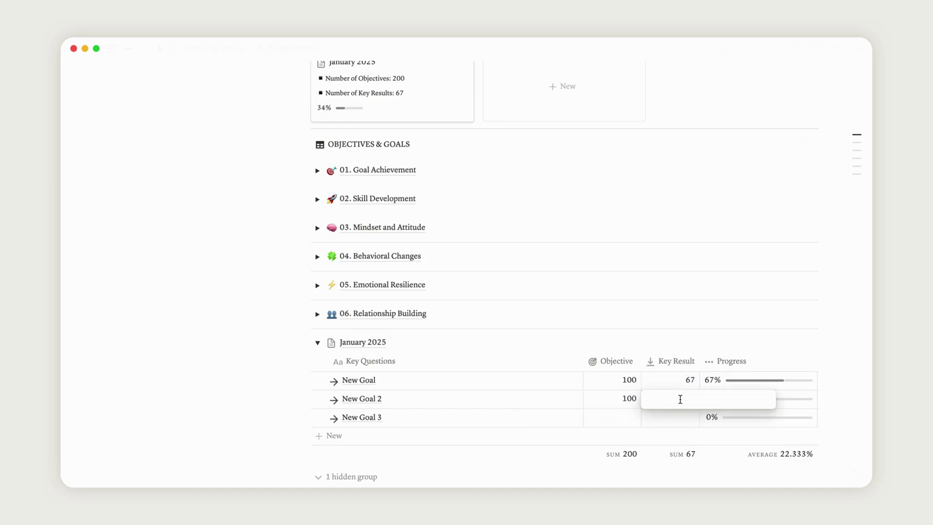
key("Return")
left_click(628, 420)
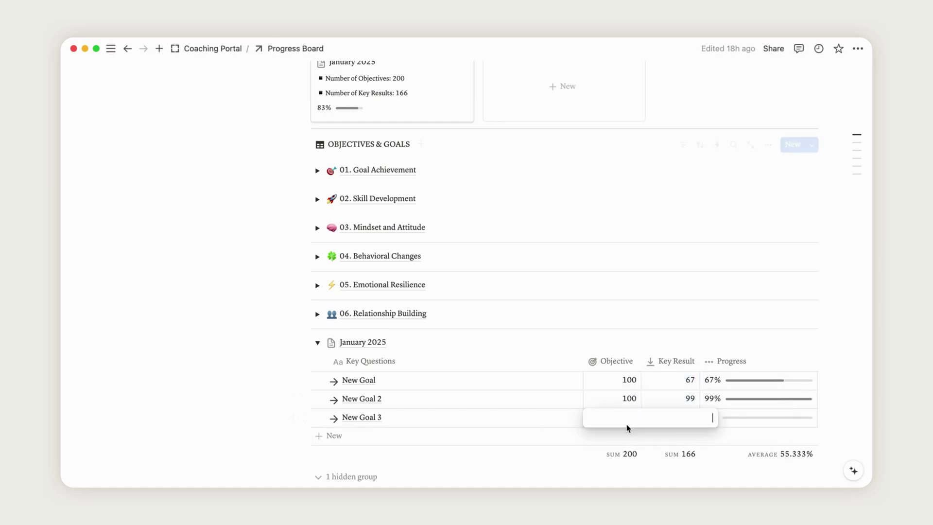
type("100")
key("Return")
left_click(677, 418)
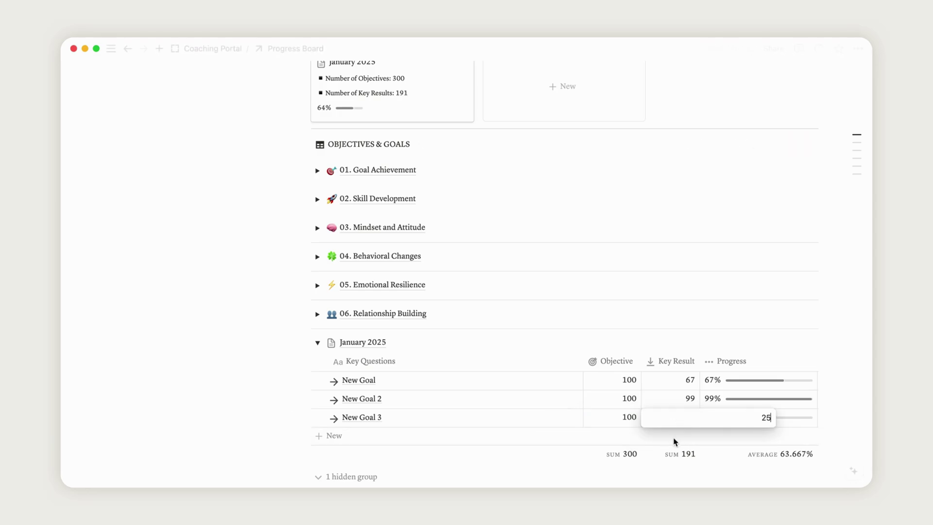
key("Return")
Set the January 2025 card's icon to a calendar emoji
scroll(646, 379, "up", 3)
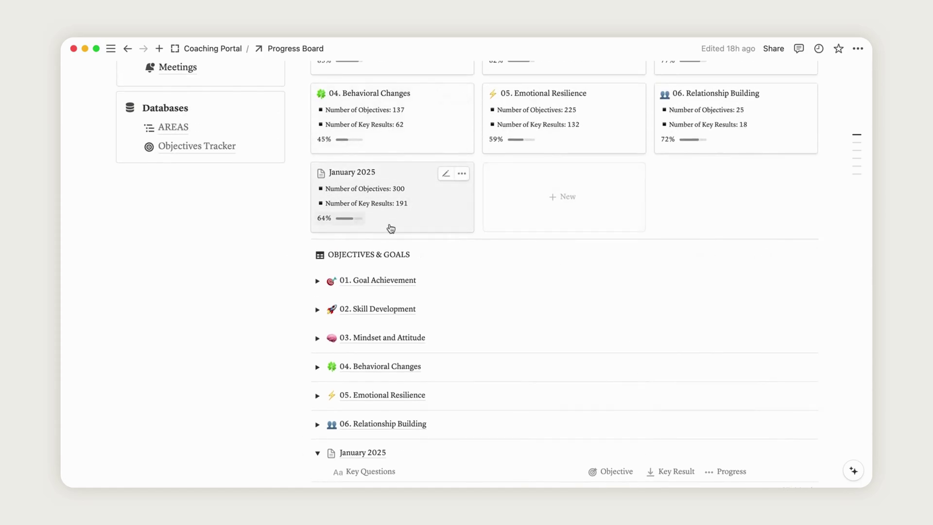
left_click(321, 174)
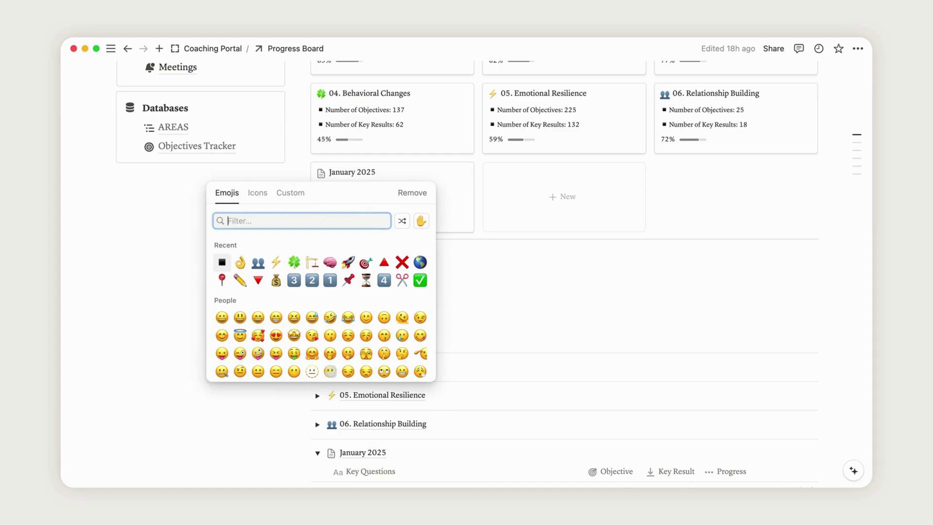
type("calend")
left_click(258, 246)
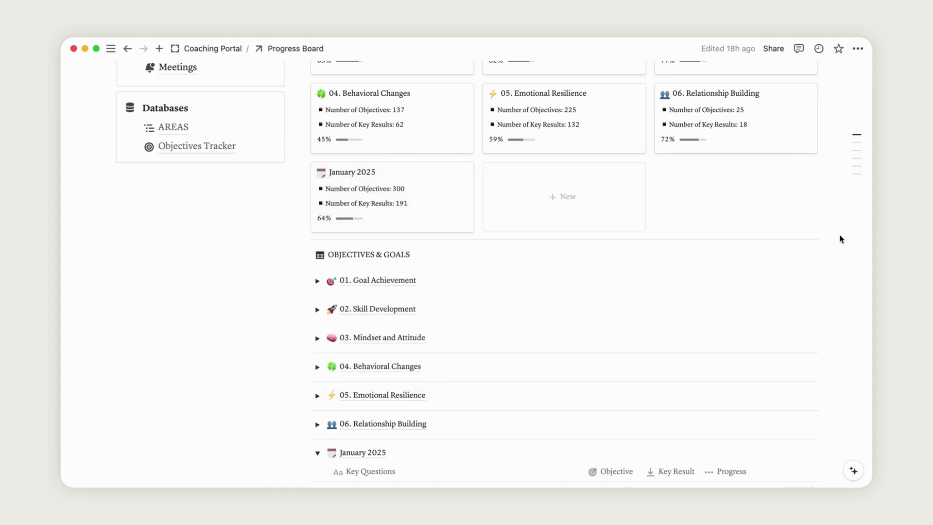
Add a rating question headed 'New question' at the end and tick its rating box
scroll(841, 239, "down", 15)
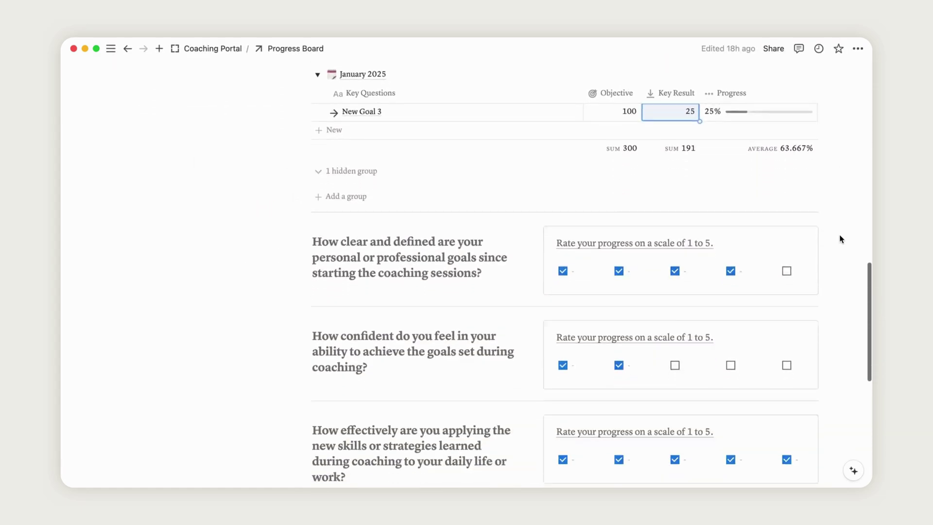
scroll(841, 239, "down", 14)
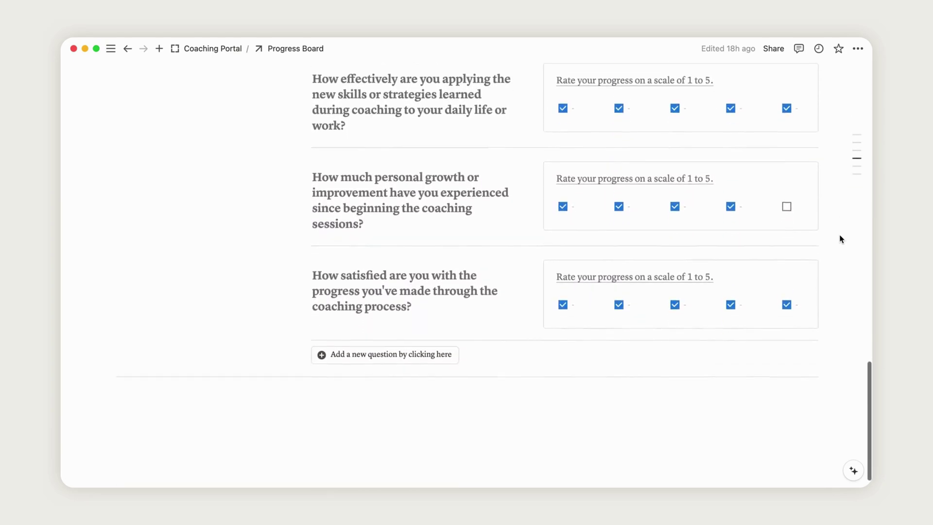
left_click(394, 327)
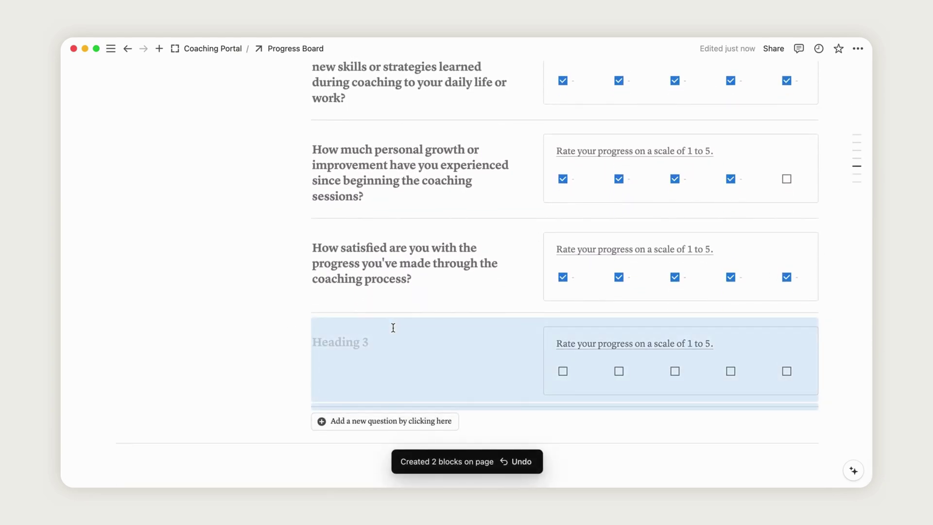
left_click(351, 341)
type("New q")
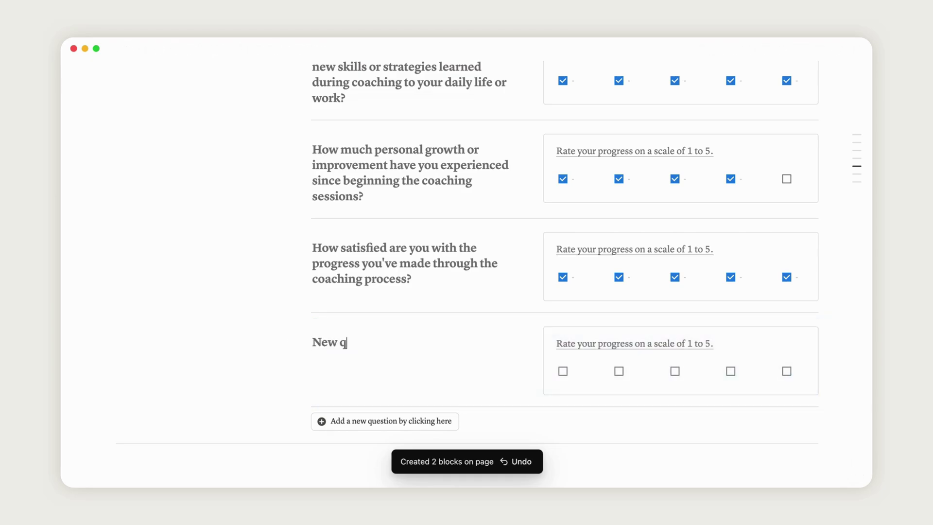
type("uestion")
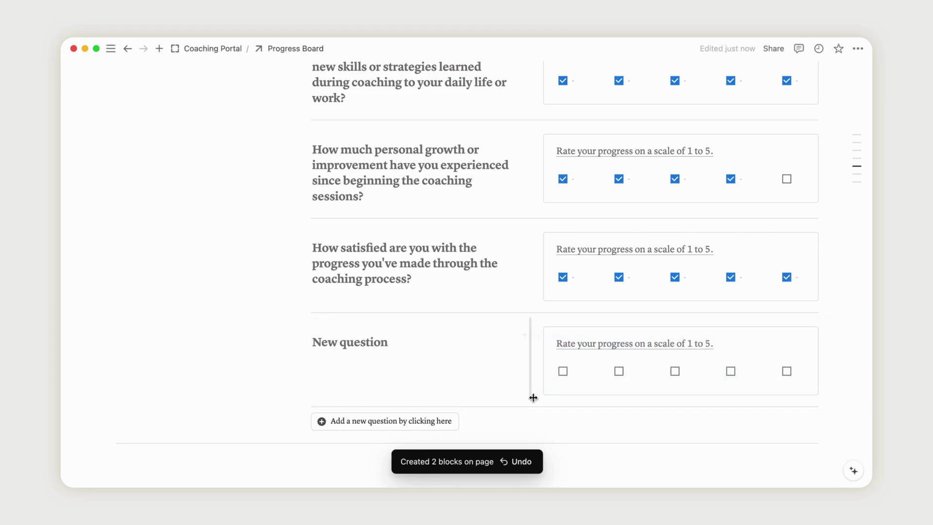
left_click(564, 373)
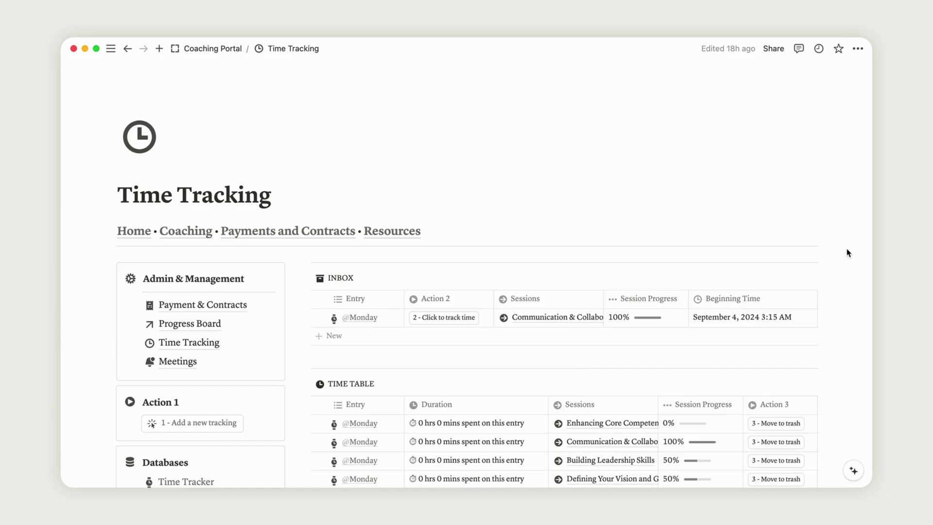
Scroll through the Time Tracking page's Inbox, Time Table and Sessions sections
scroll(846, 253, "down", 5)
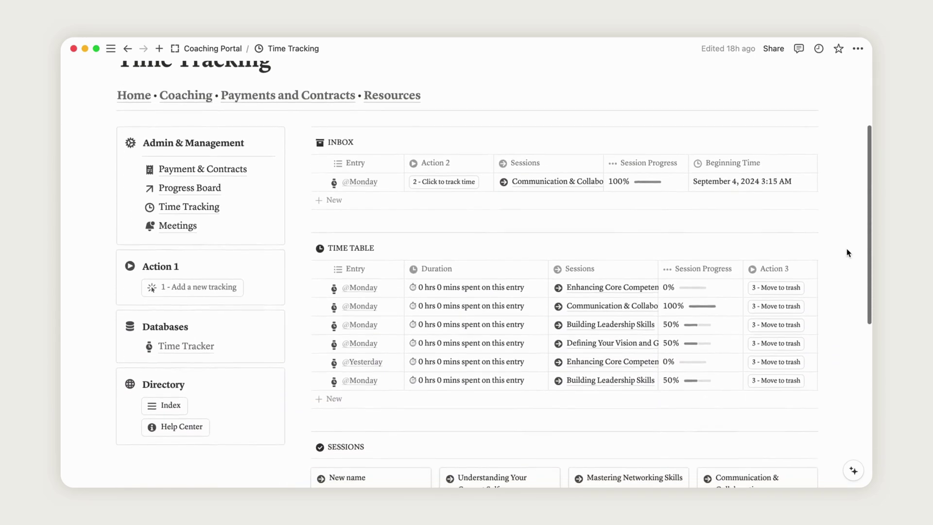
scroll(846, 253, "down", 12)
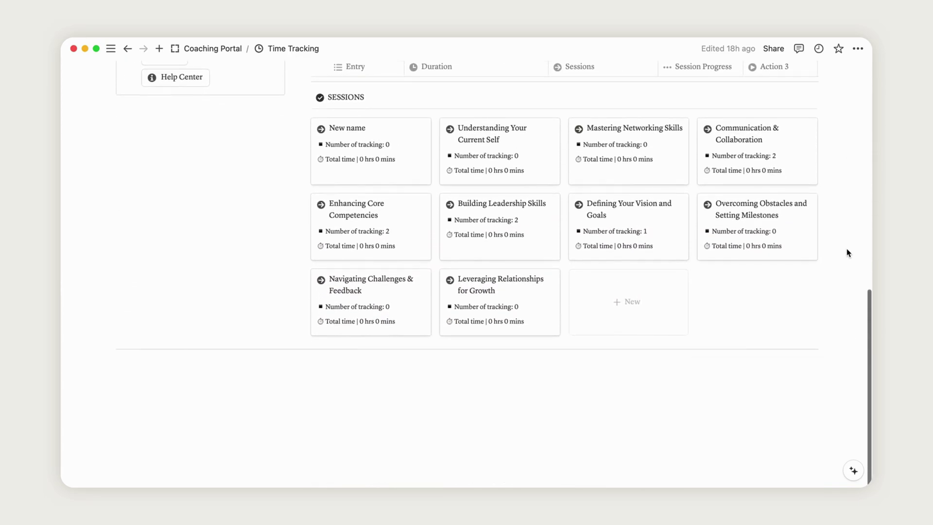
scroll(846, 253, "up", 6)
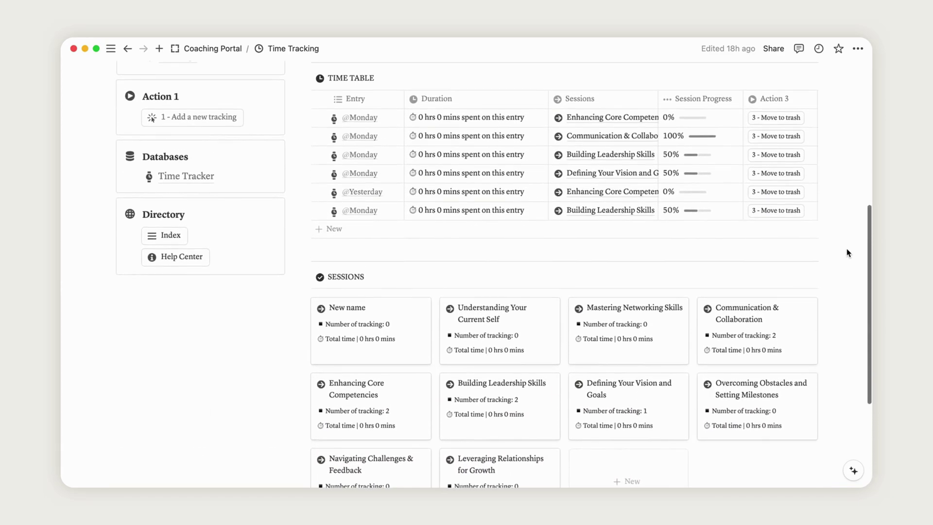
scroll(846, 252, "up", 4)
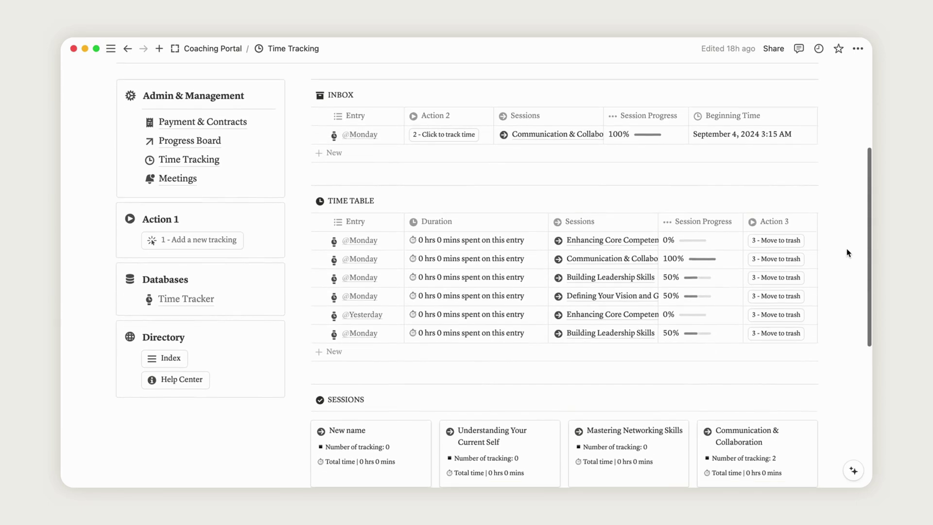
scroll(847, 253, "down", 1)
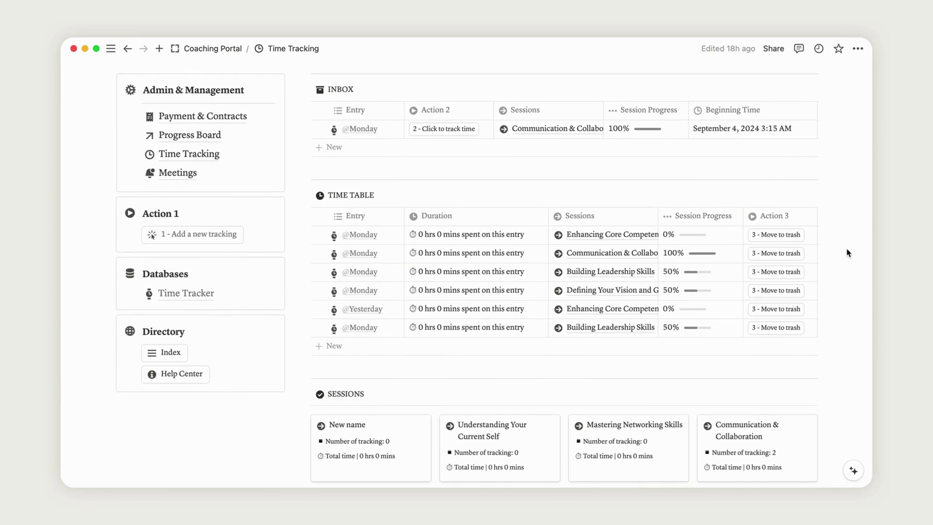
Add a time entry linked to the New name session, then stop tracking it into the Time Table
left_click(218, 238)
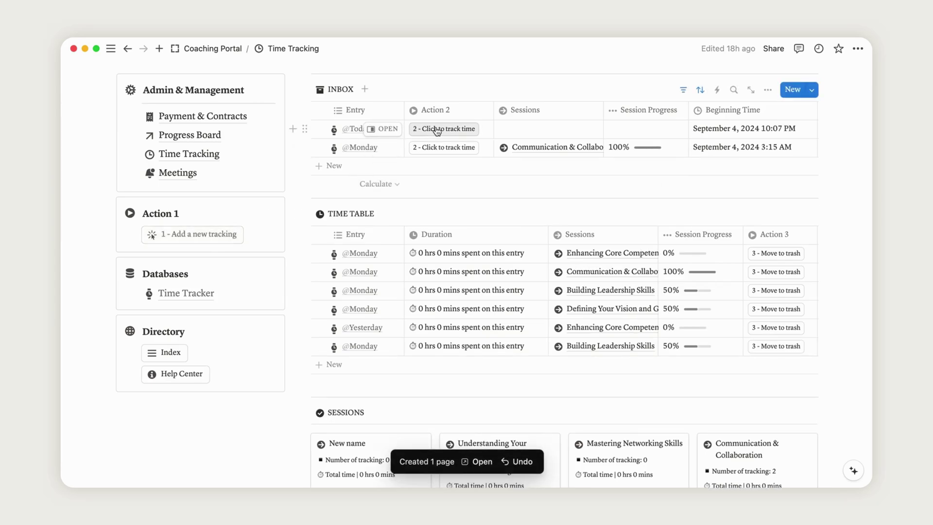
left_click(549, 131)
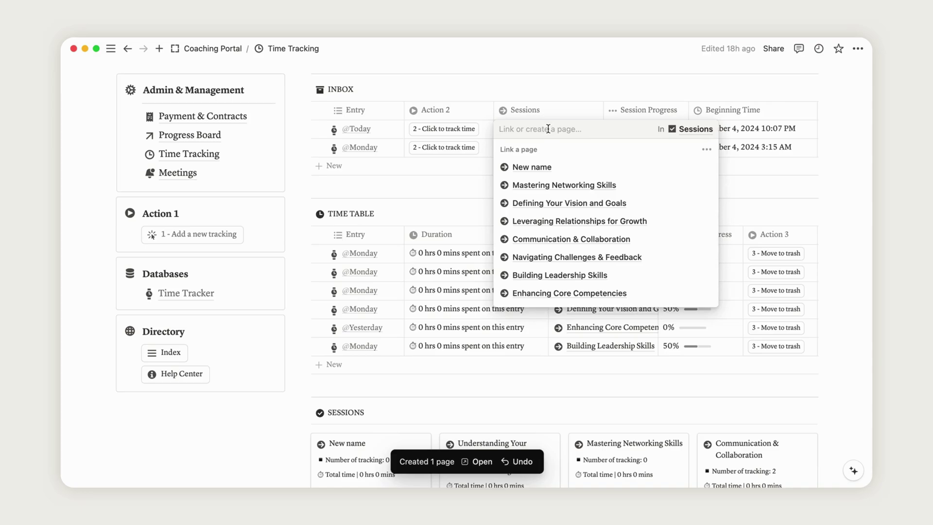
left_click(532, 167)
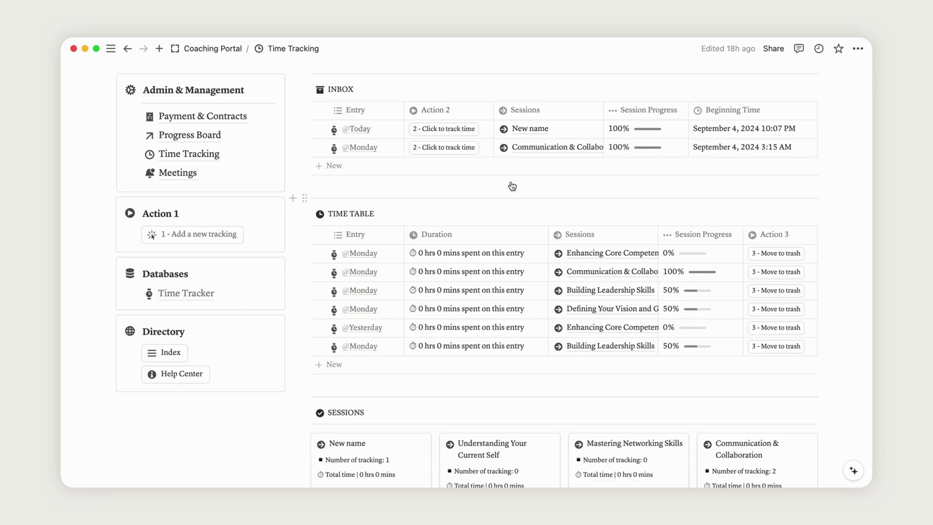
left_click(463, 130)
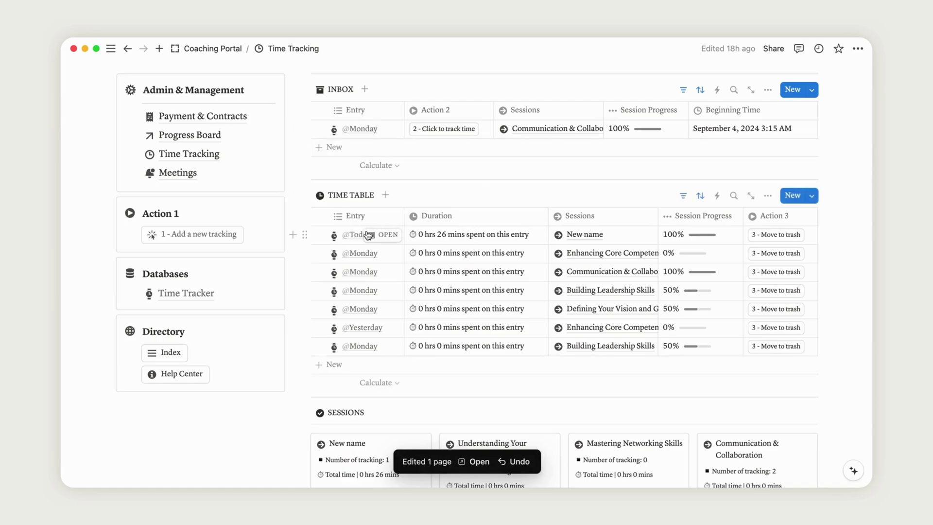
scroll(834, 287, "down", 5)
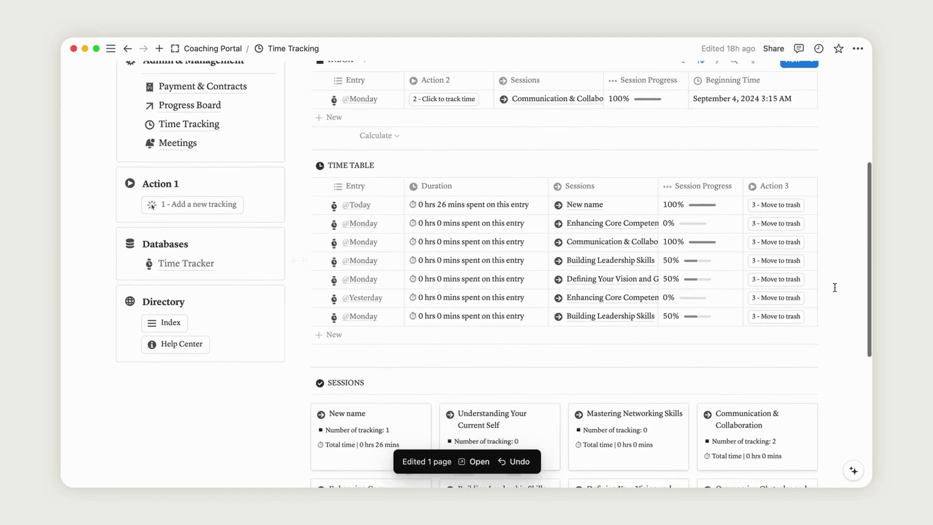
scroll(833, 286, "up", 2)
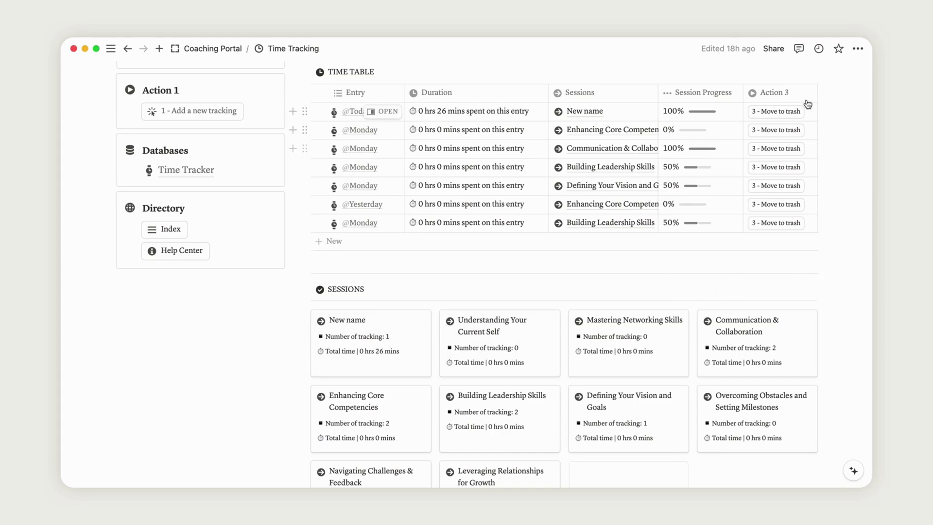
Delete the New name time entry from the Time Table
left_click(781, 113)
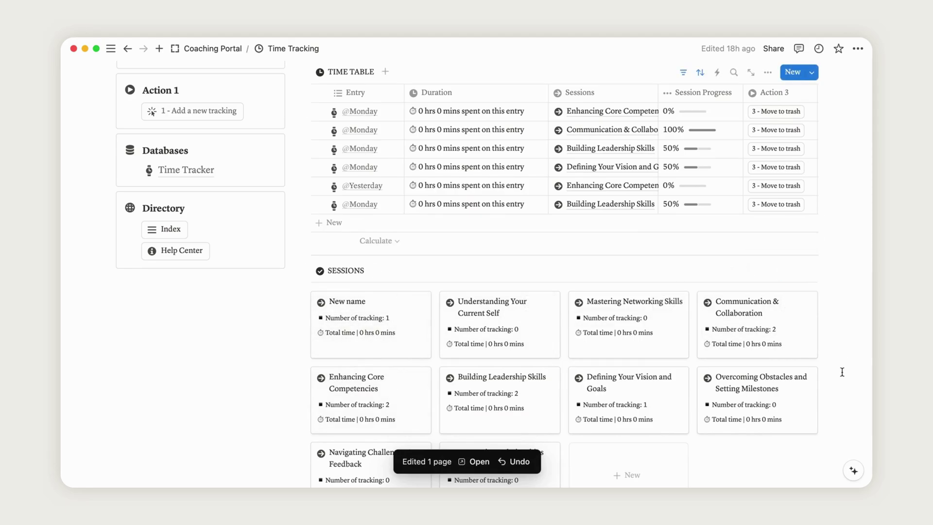
scroll(842, 372, "down", 3)
scroll(842, 372, "up", 15)
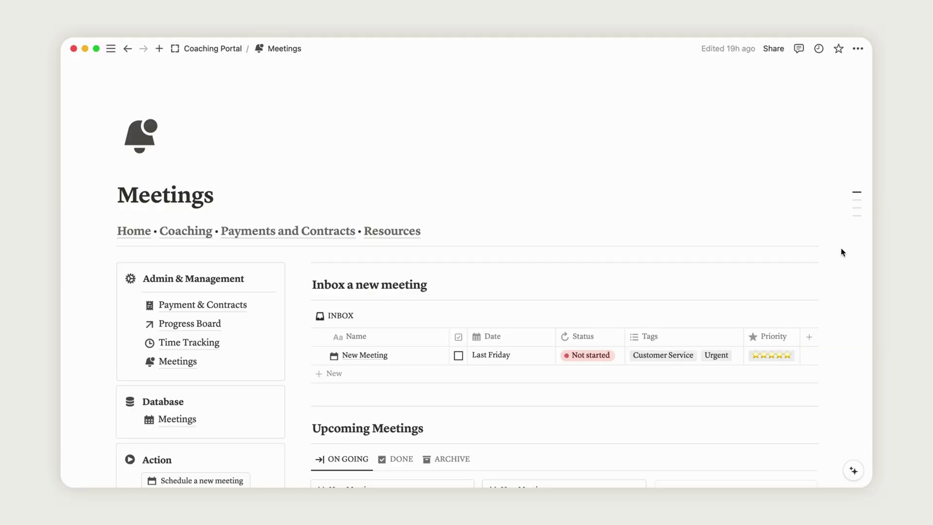
Move the September 4 meetings (09:30 and 15:45) to September 5 in the Monthly Calendar
scroll(842, 253, "down", 10)
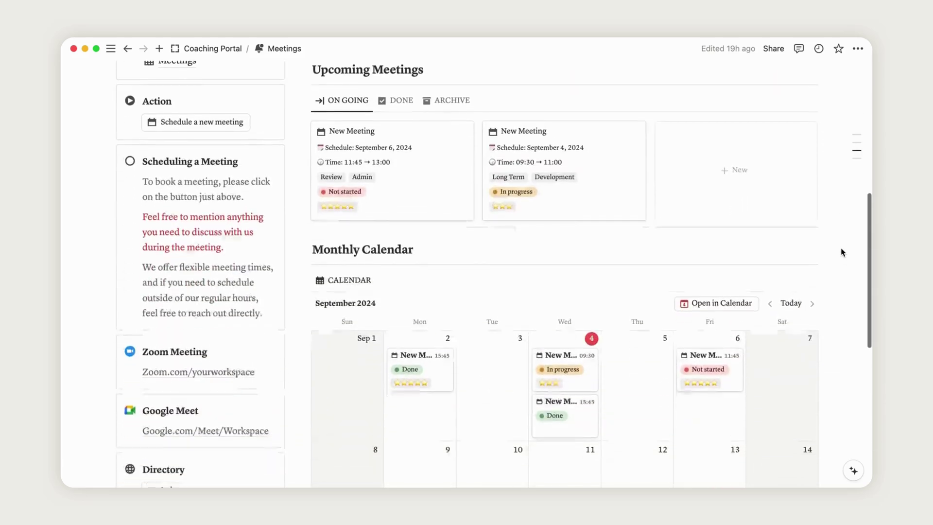
scroll(842, 252, "down", 3)
scroll(841, 252, "up", 6)
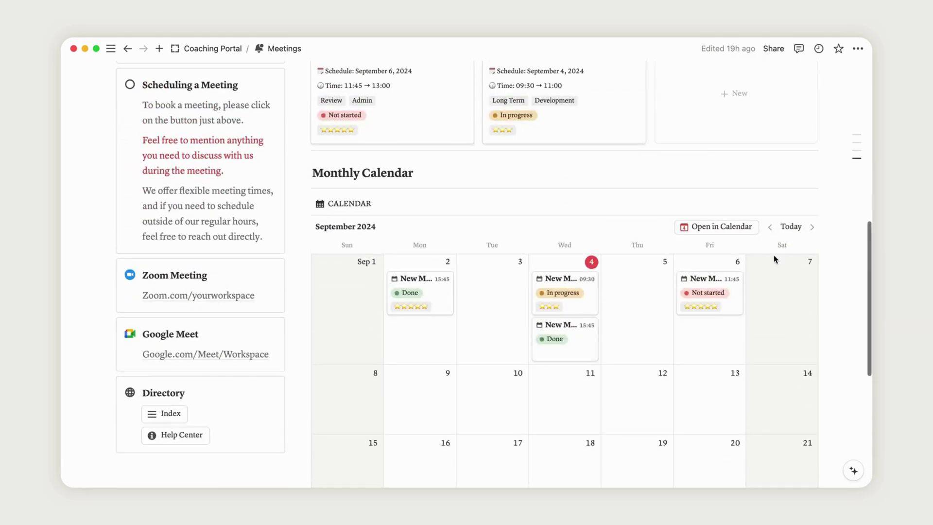
left_click_drag(570, 287, 645, 319)
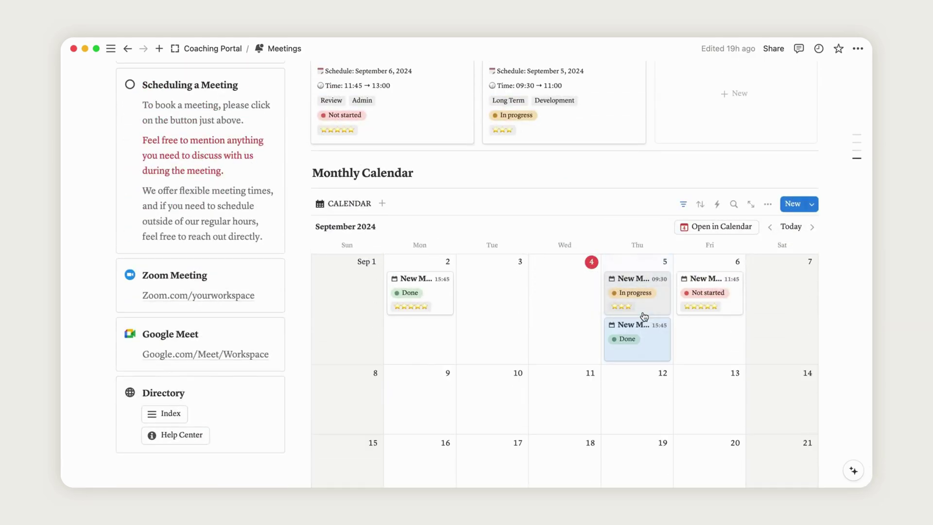
scroll(747, 296, "up", 2)
scroll(747, 296, "up", 5)
scroll(823, 231, "down", 2)
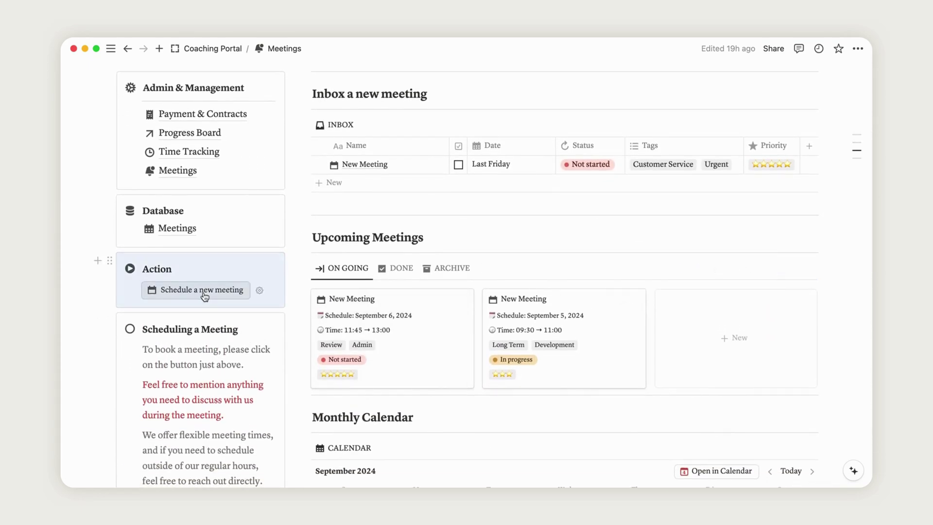
Add a new inbox meeting named 'Need help'
left_click(204, 291)
left_click(383, 164)
key("super+a")
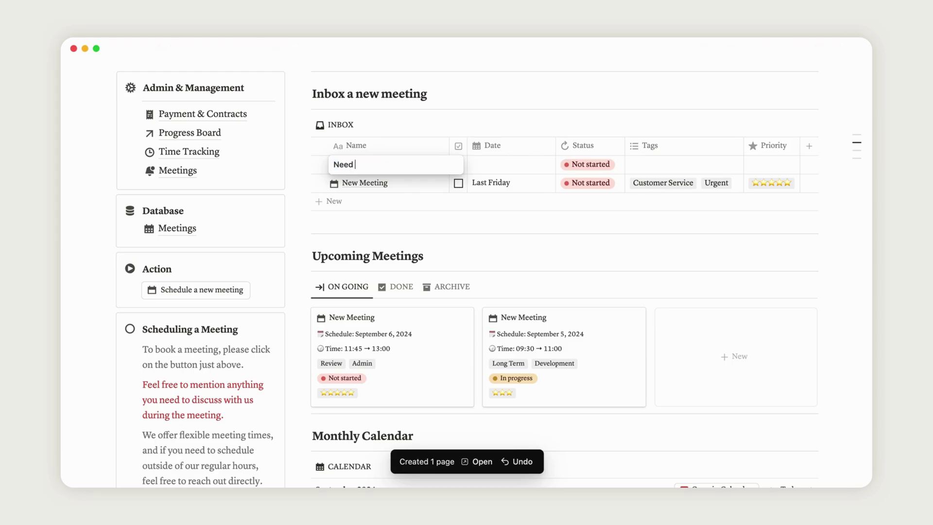
type("Need help")
key("Return")
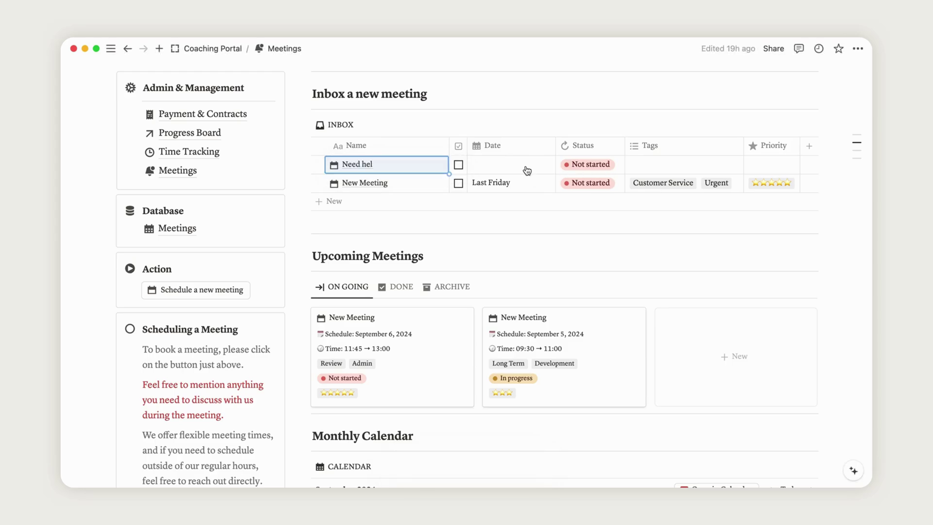
Date the Need help meeting today from 4:30 PM to 5:00 PM
left_click(515, 169)
left_click(601, 385)
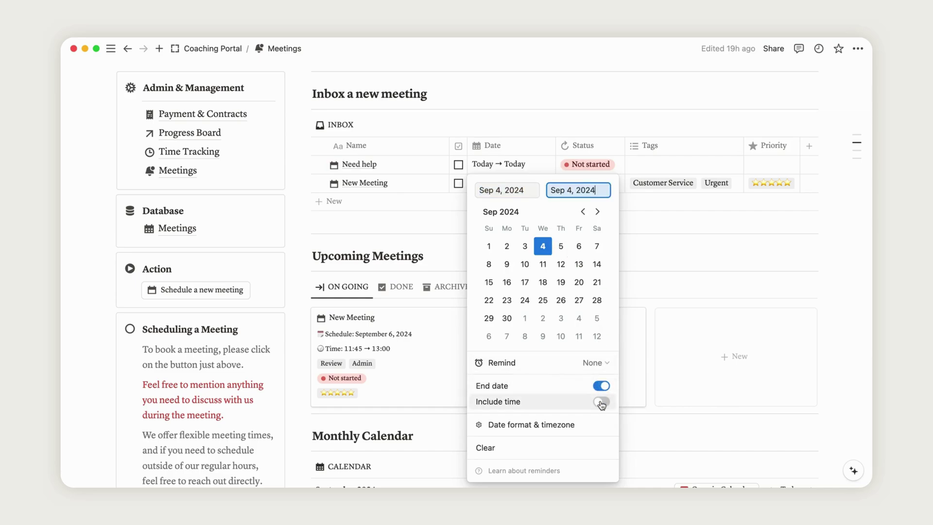
left_click(601, 401)
left_click(557, 171)
key("super+a")
type("4")
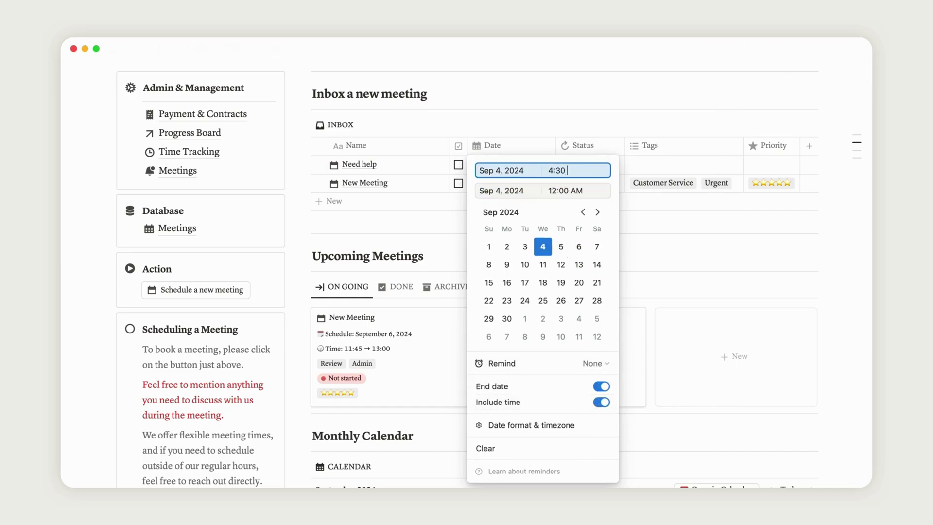
type(":30 PM")
left_click(565, 190)
key("super+a")
type("5")
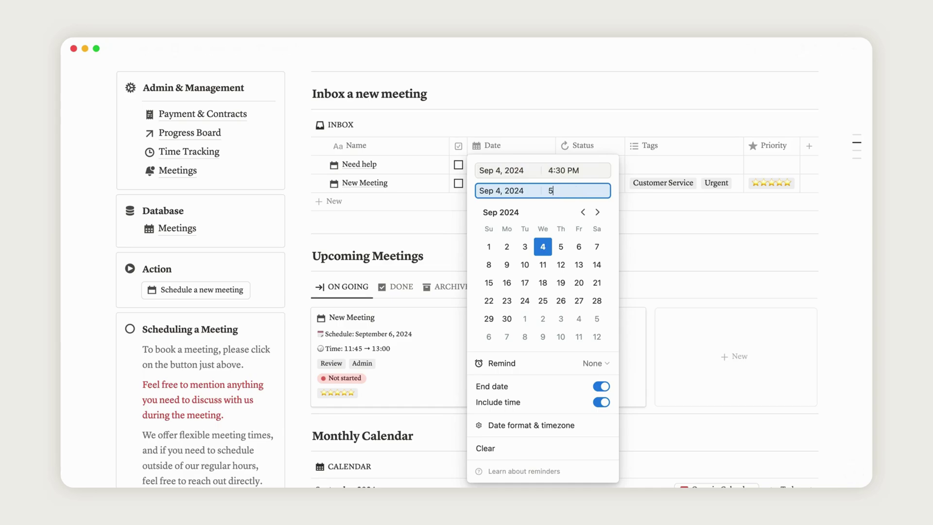
type(":00 pm")
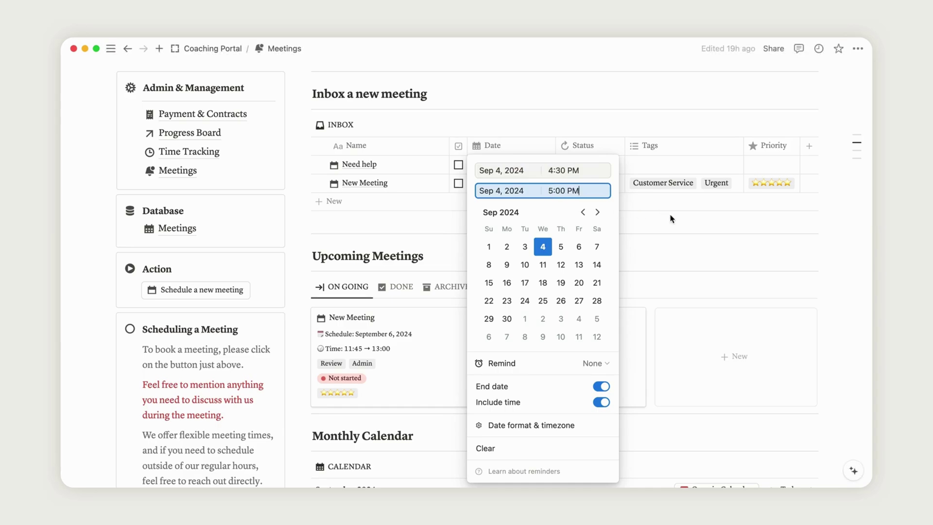
key("Return")
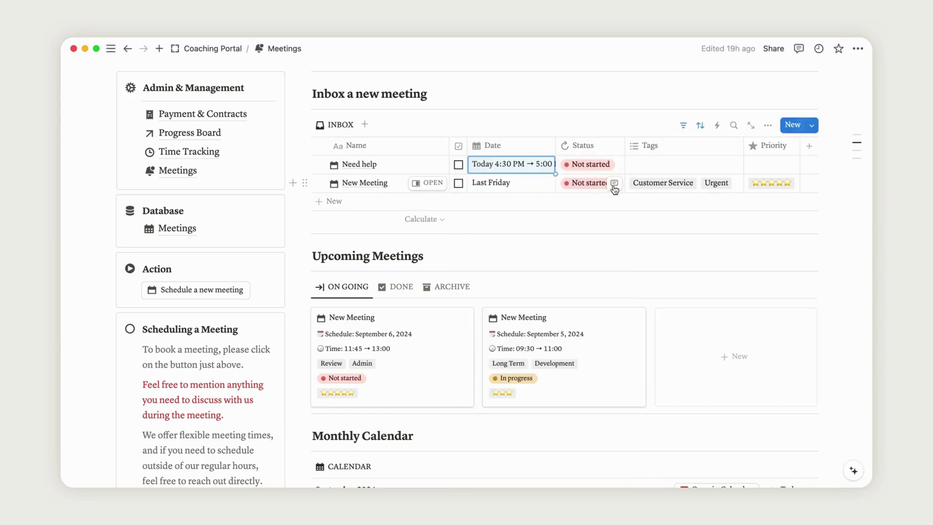
Tag the meeting Priority and Urgent and give it a five-star priority
left_click(671, 164)
left_click(677, 220)
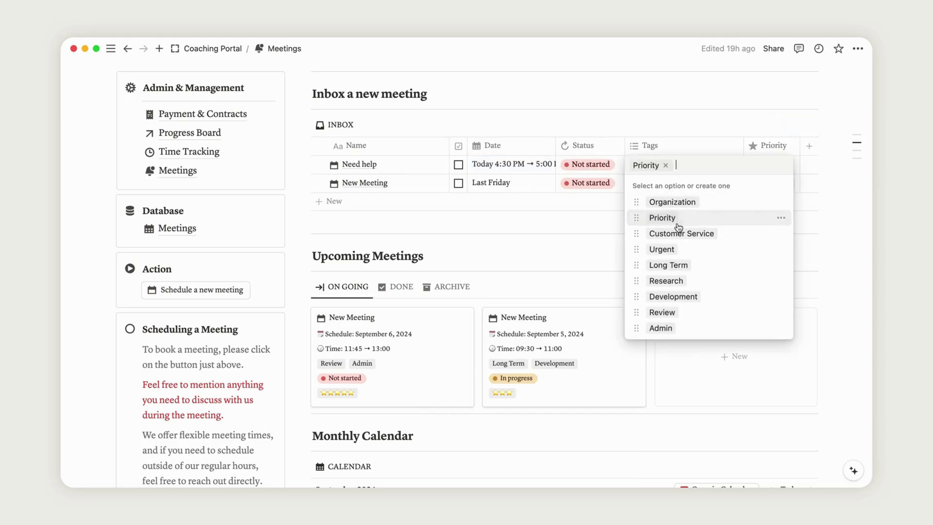
left_click(662, 248)
left_click(767, 164)
left_click(767, 164)
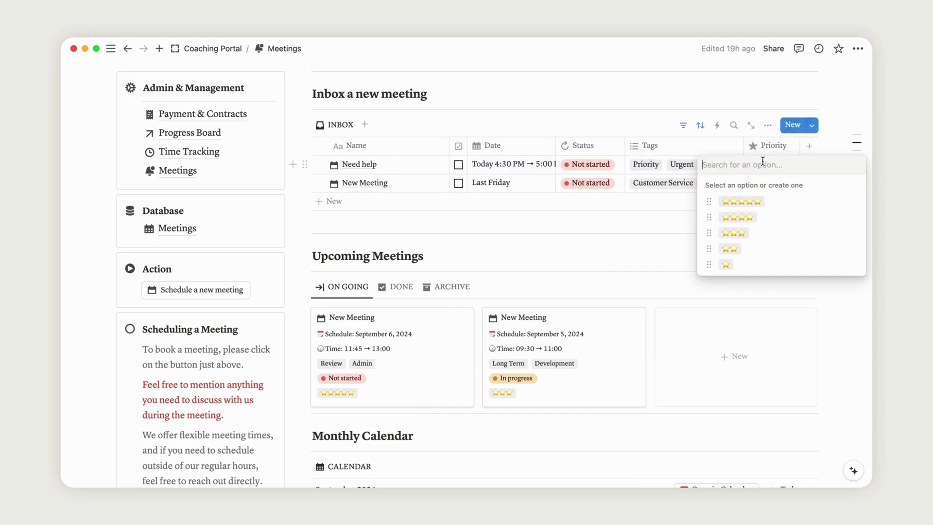
left_click(757, 207)
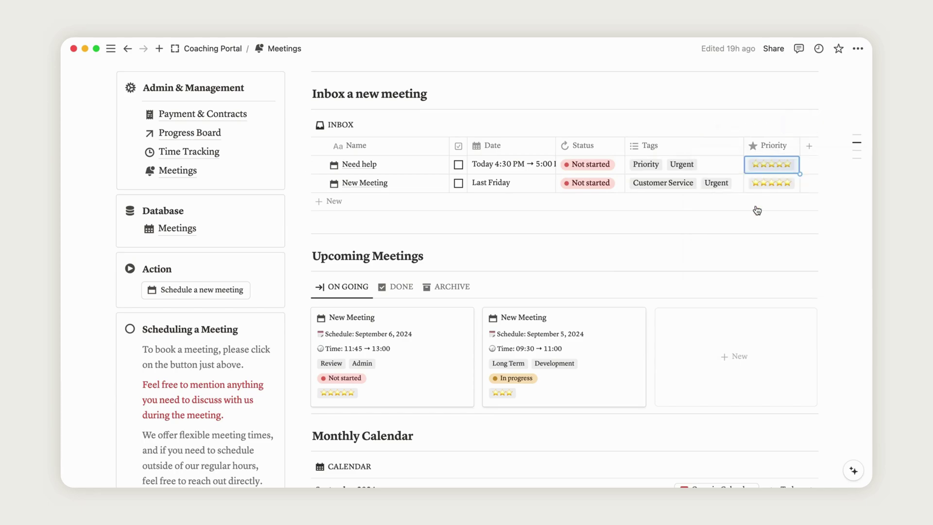
Tick Need help's checkbox to move it from the inbox to Upcoming Meetings
left_click(459, 164)
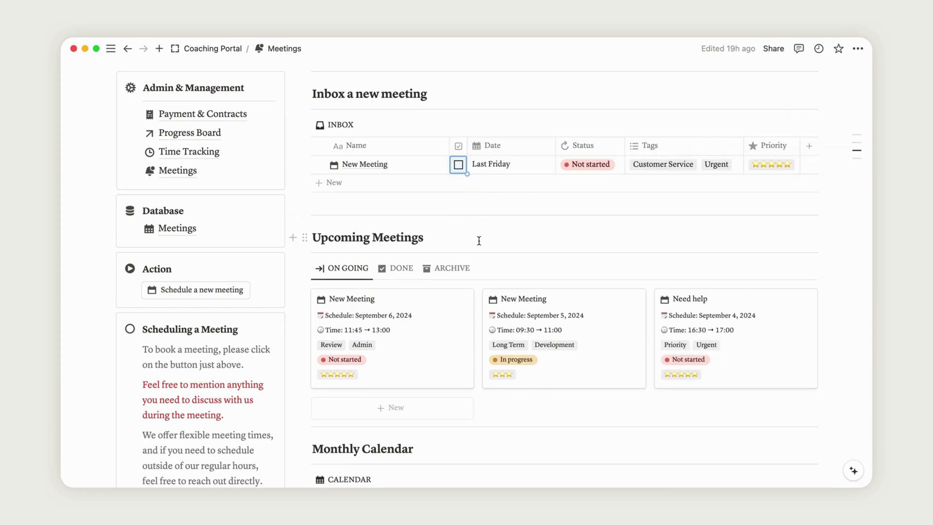
scroll(719, 316, "down", 3)
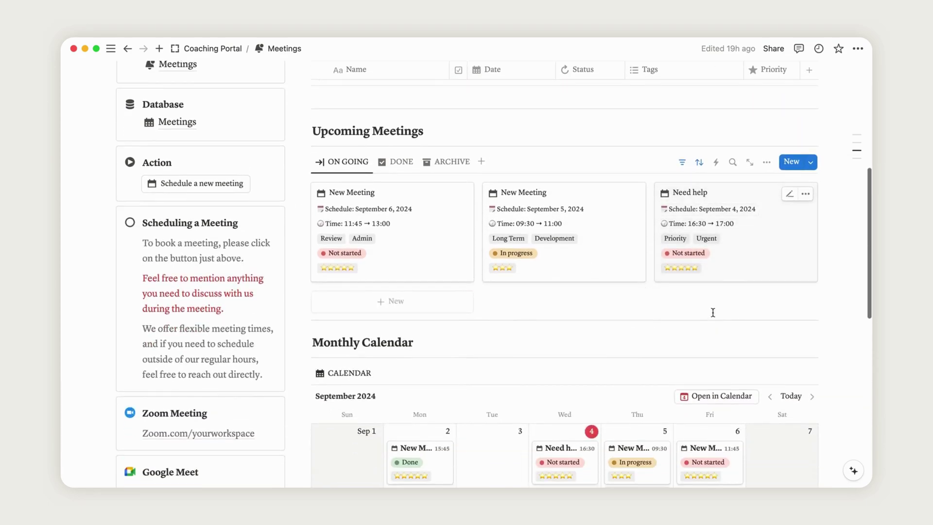
scroll(446, 347, "down", 2)
scroll(585, 346, "down", 2)
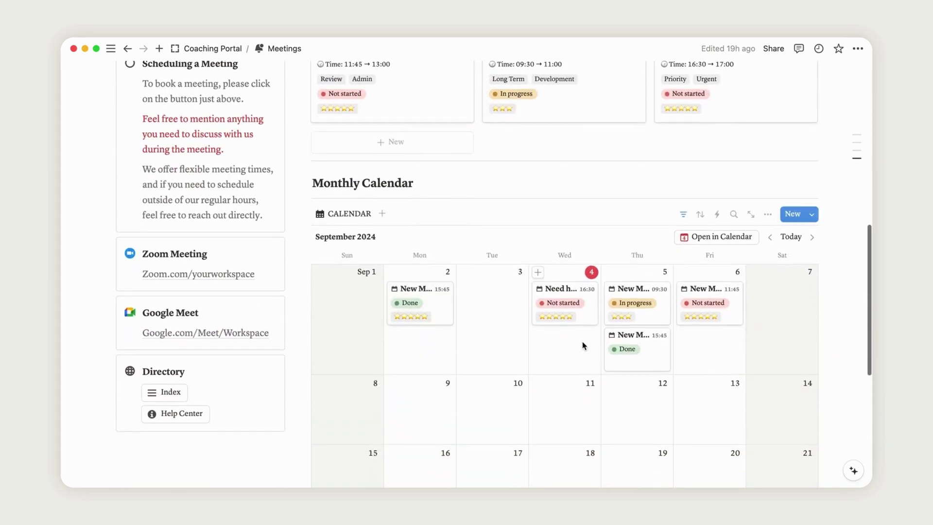
scroll(570, 298, "up", 4)
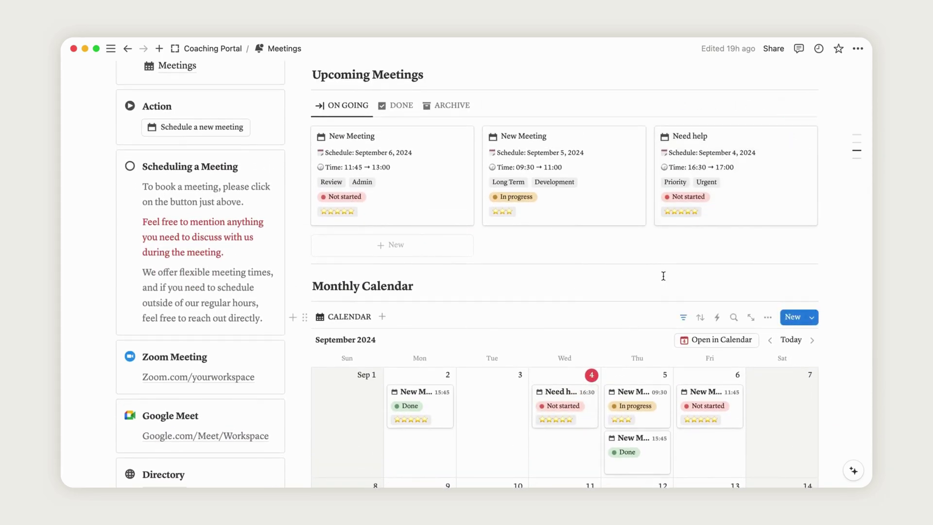
Set the Need help card's status to Done, then view the Done and Archive groups
left_click(682, 197)
left_click(686, 320)
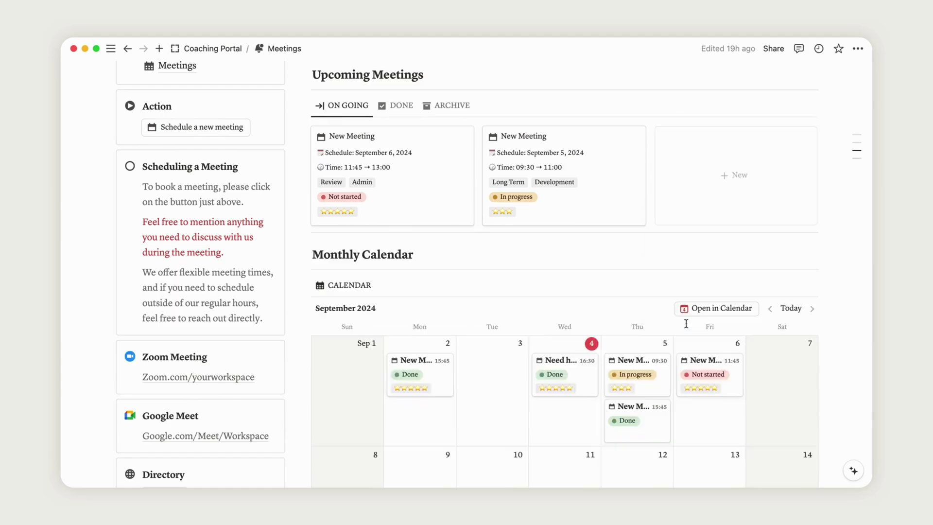
left_click(401, 107)
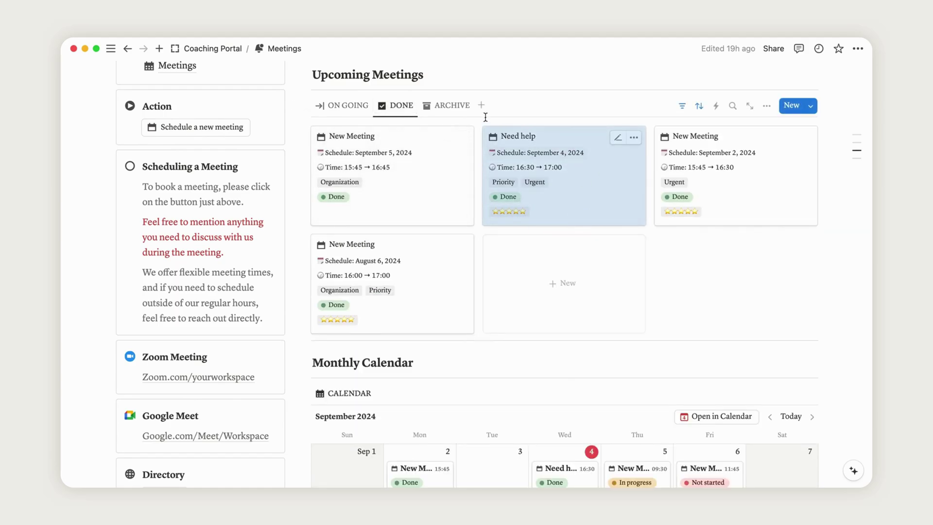
left_click(452, 106)
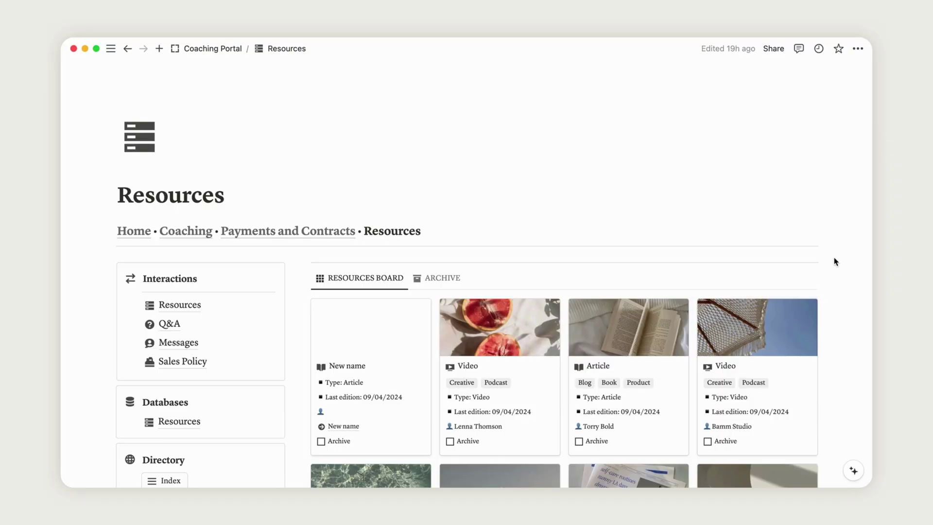
Scroll the Resources board to find the New name card
scroll(833, 257, "down", 7)
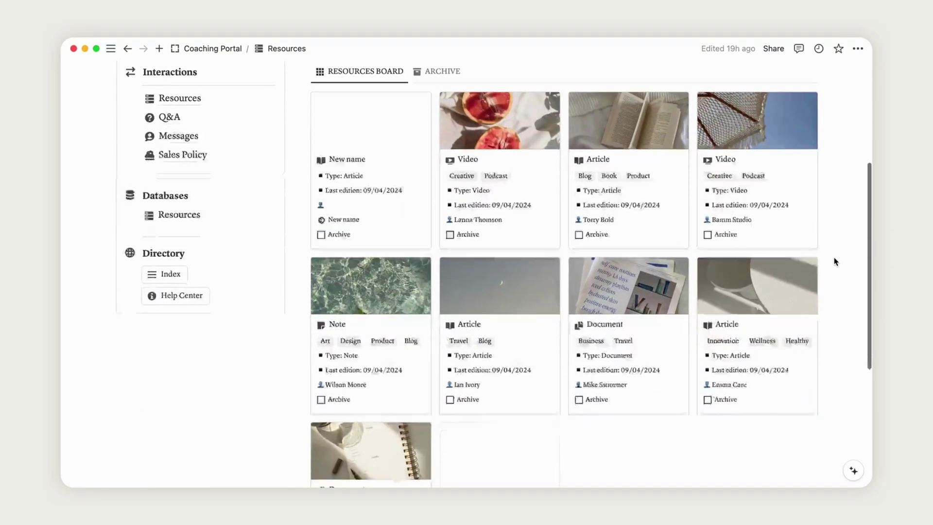
scroll(834, 257, "down", 2)
scroll(834, 258, "up", 8)
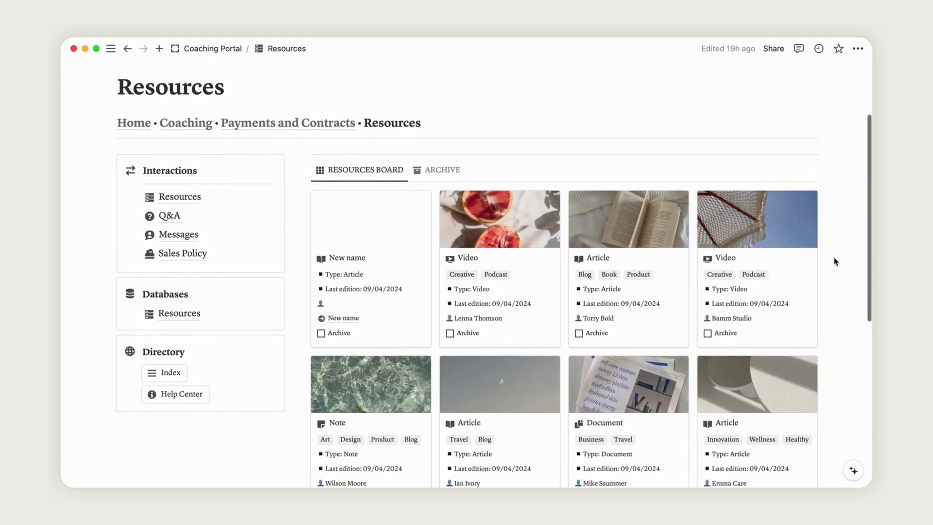
scroll(833, 258, "down", 1)
scroll(834, 261, "down", 1)
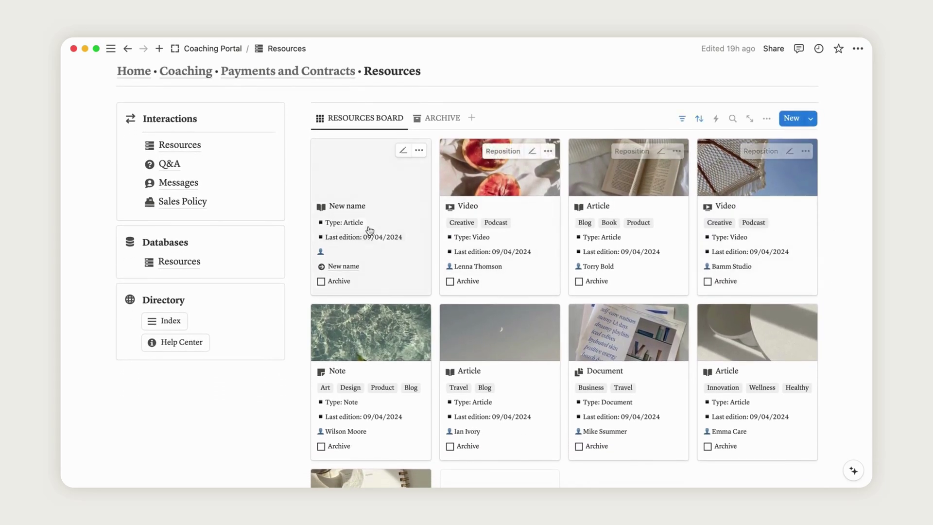
Open the New name resource and give it a cover image from a pasted link
left_click(391, 216)
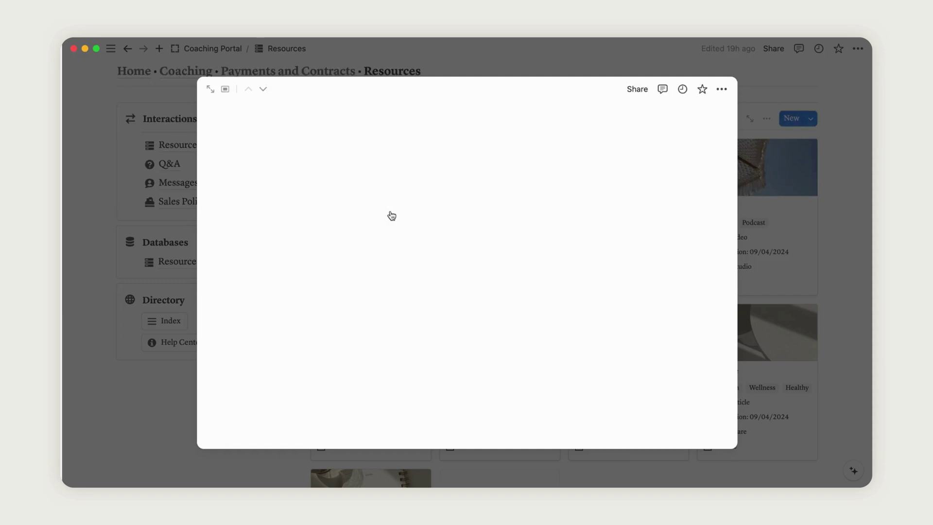
left_click(374, 269)
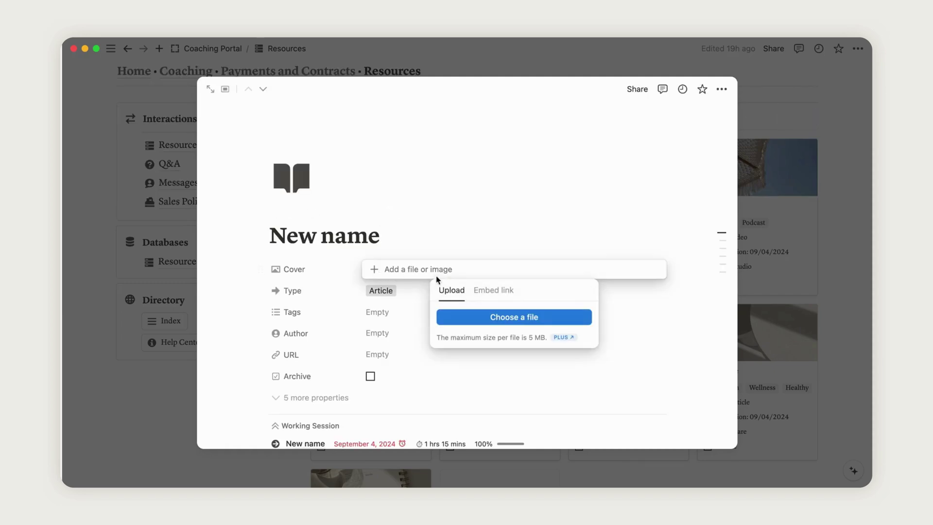
left_click(492, 291)
key("super+v")
left_click(490, 343)
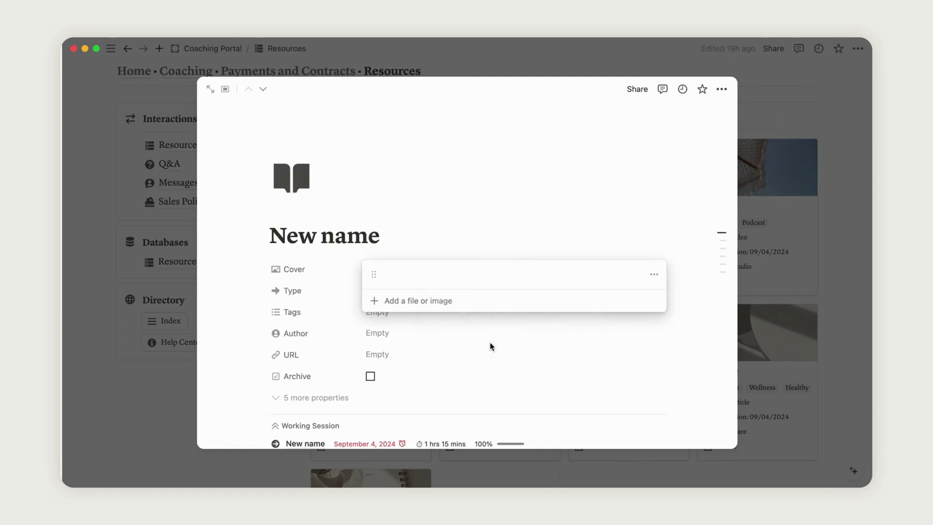
left_click(552, 211)
scroll(551, 209, "down", 3)
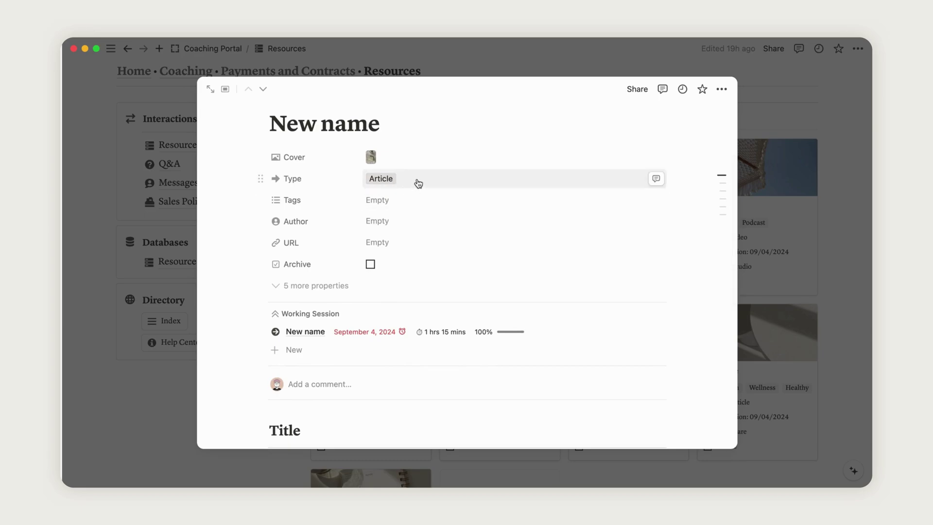
Tag the resource Creative, Art and Design
left_click(410, 207)
left_click(417, 228)
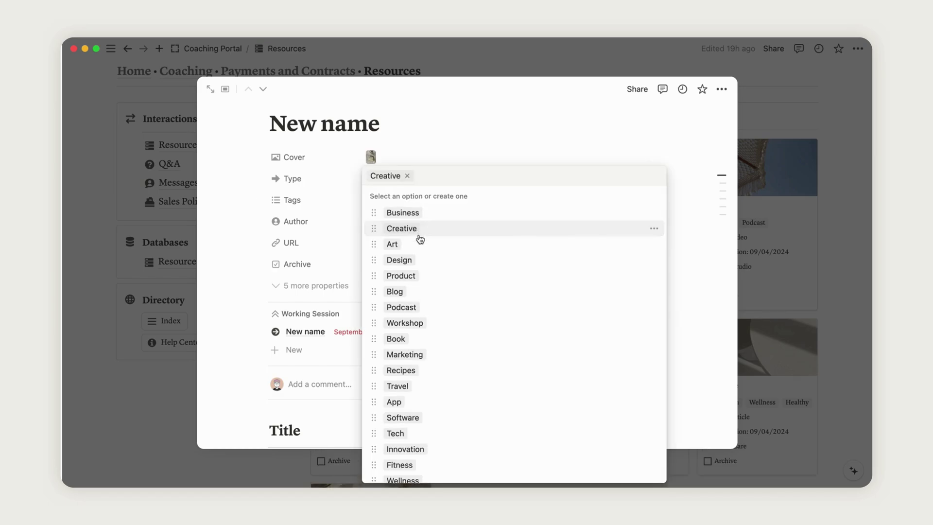
left_click(417, 243)
left_click(418, 260)
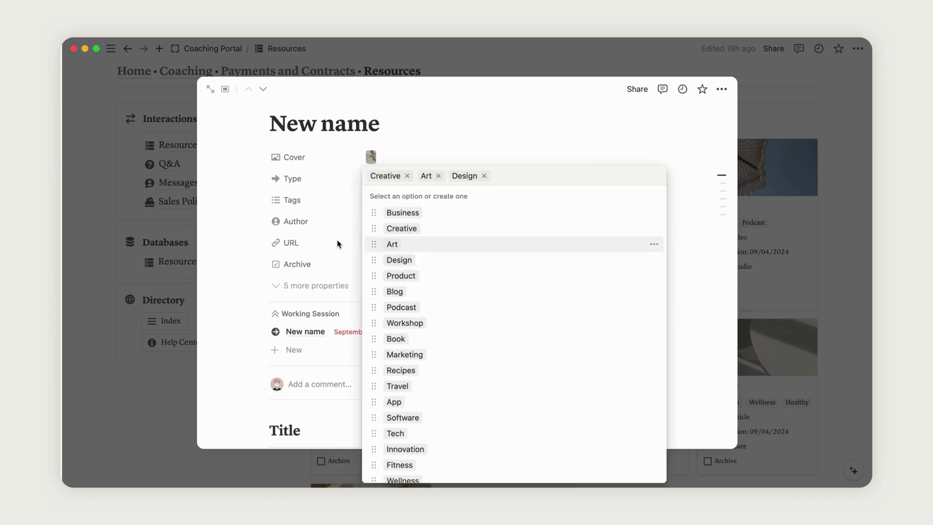
key("Escape")
left_click(400, 222)
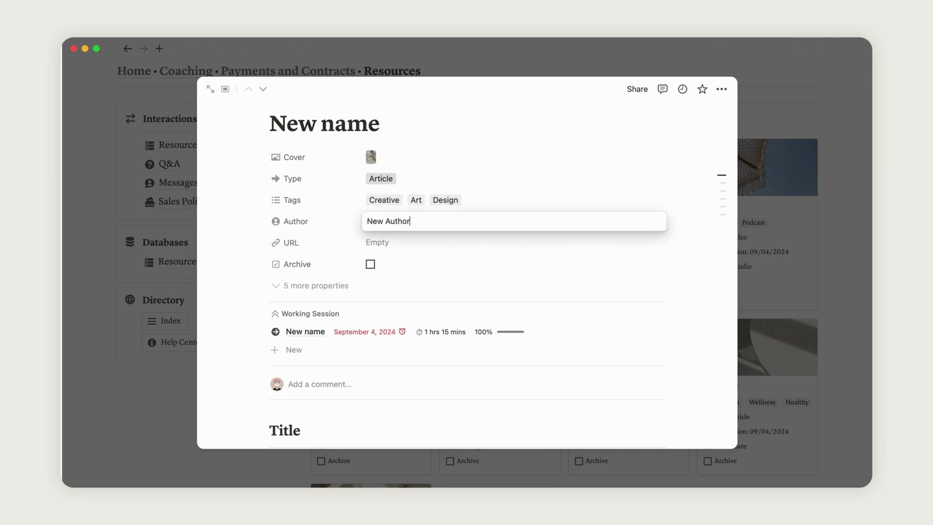
key("Return")
left_click(392, 245)
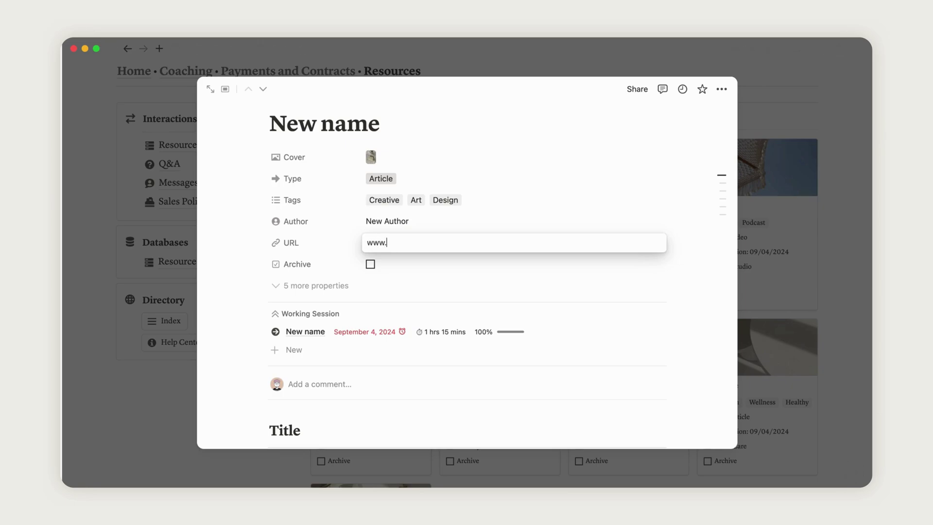
type("www.com")
key("Return")
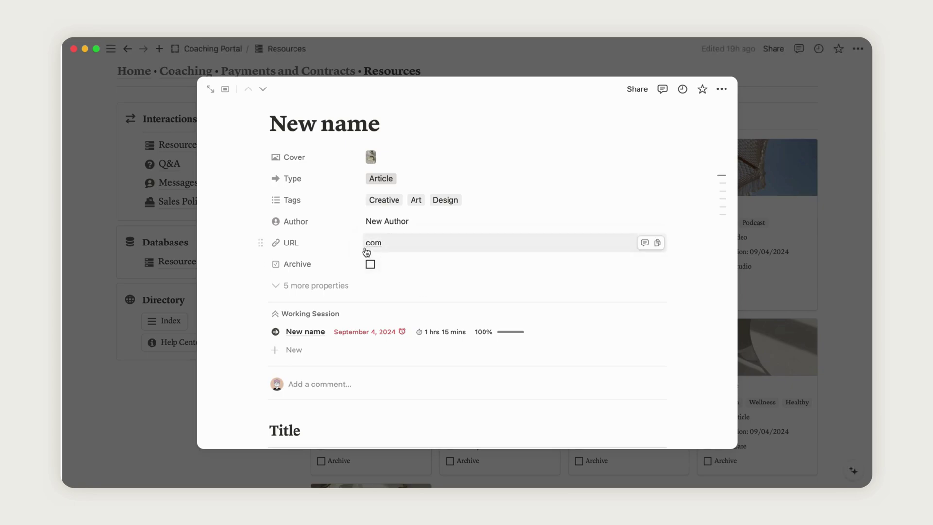
scroll(456, 290, "down", 3)
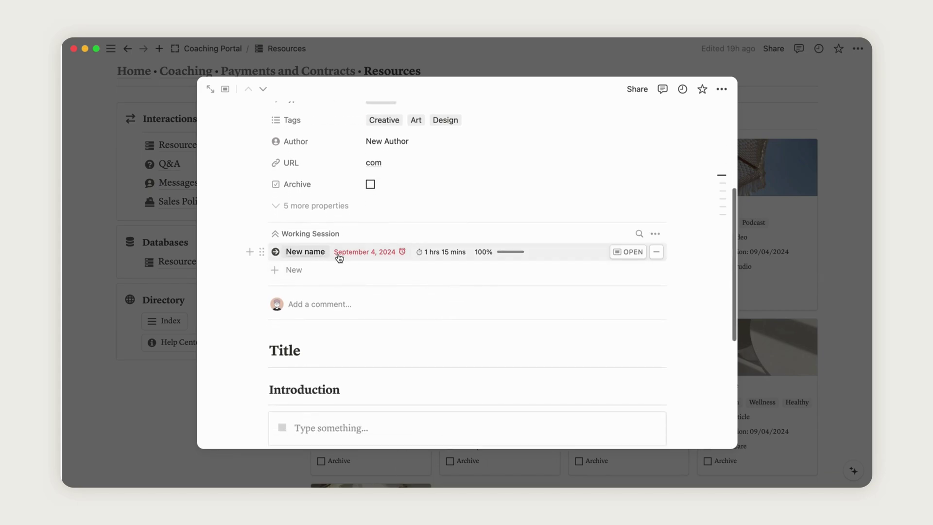
scroll(550, 260, "down", 4)
scroll(546, 277, "down", 3)
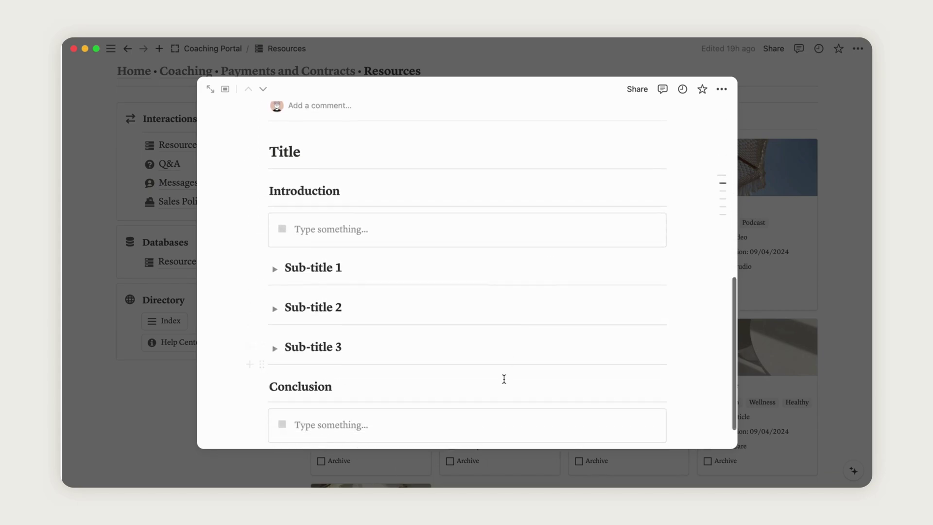
scroll(486, 383, "down", 2)
left_click(151, 414)
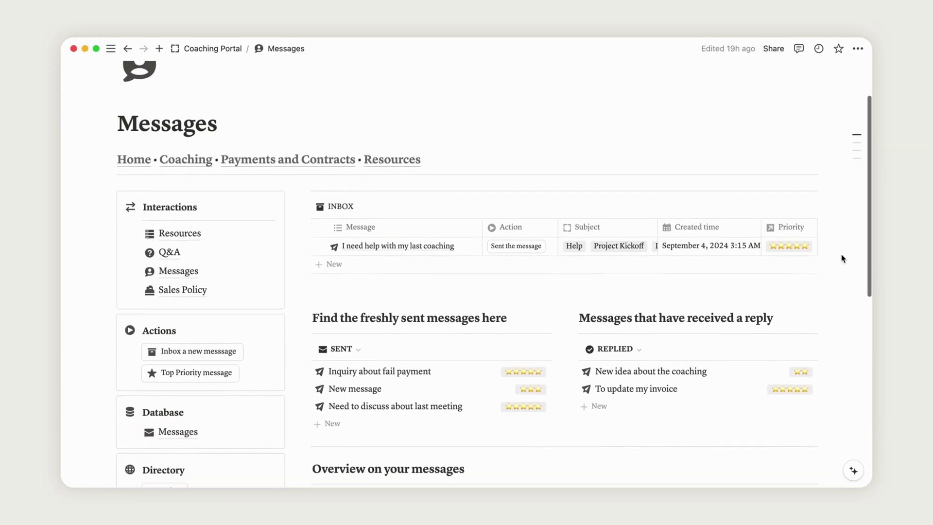
Create a new inbox message titled 'Just to say hi!'
scroll(843, 259, "up", 6)
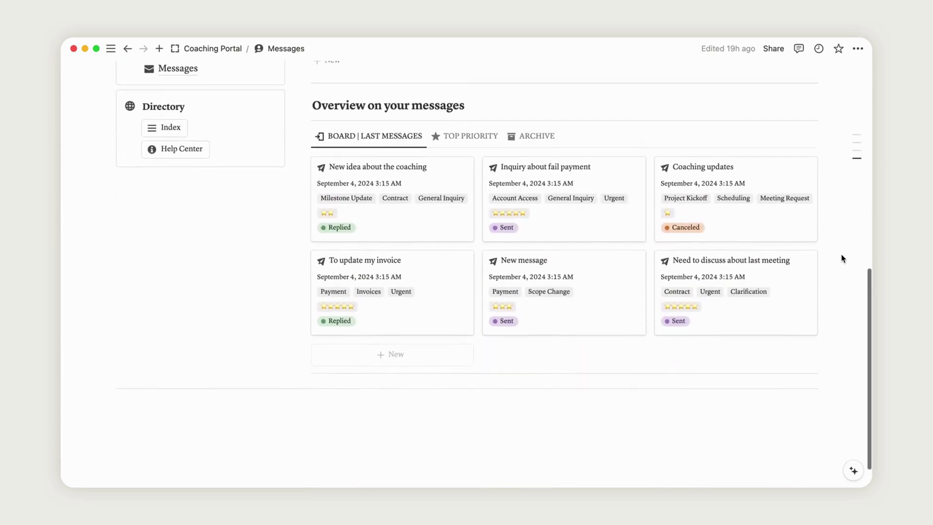
scroll(843, 258, "down", 1)
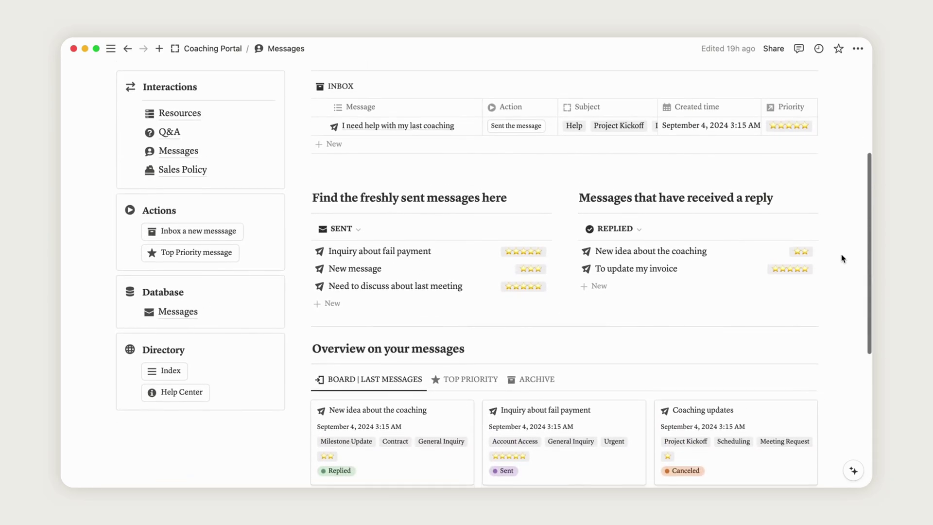
left_click(182, 233)
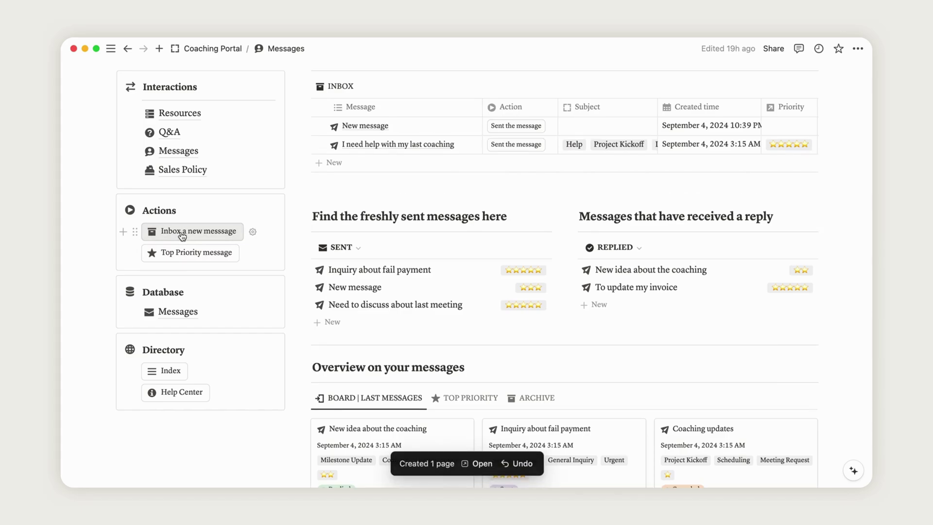
left_click(391, 125)
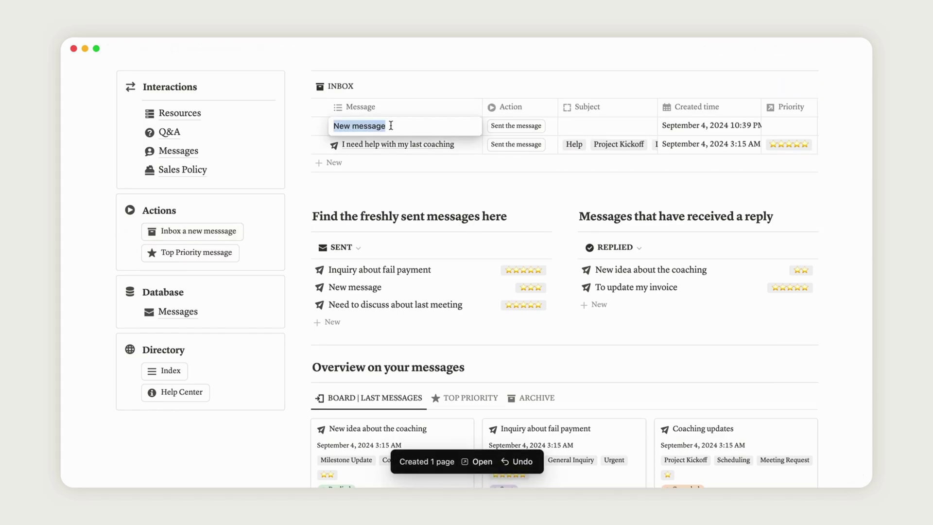
type("Just to say hi!")
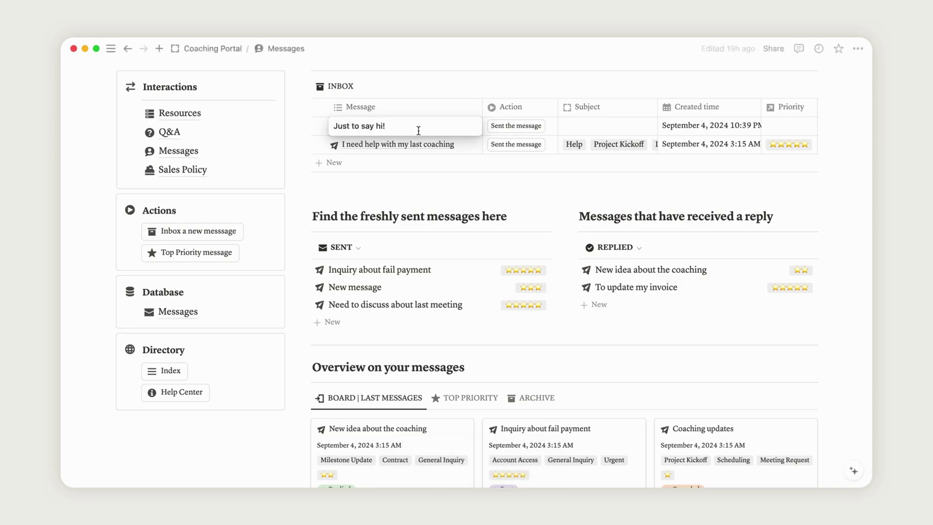
key("Escape")
Give the message subject Contract and five-star priority, then send it
left_click(608, 125)
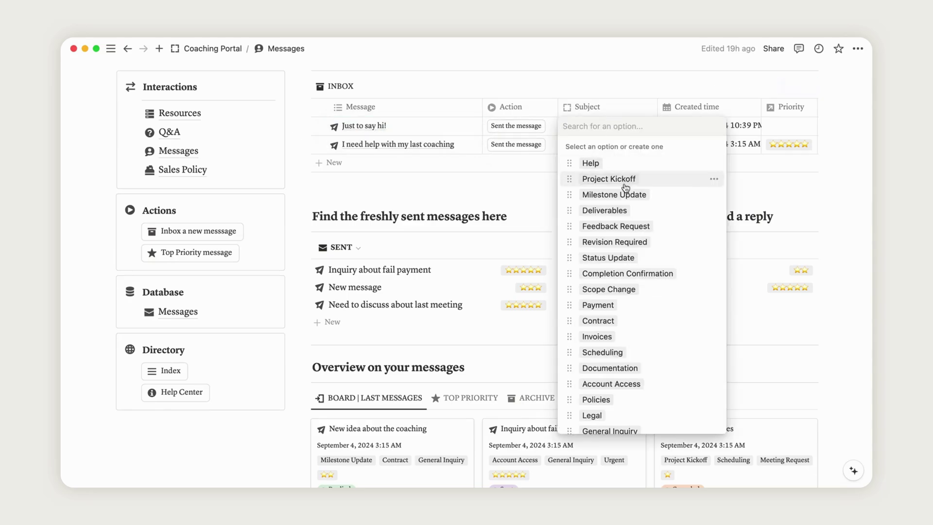
left_click(620, 322)
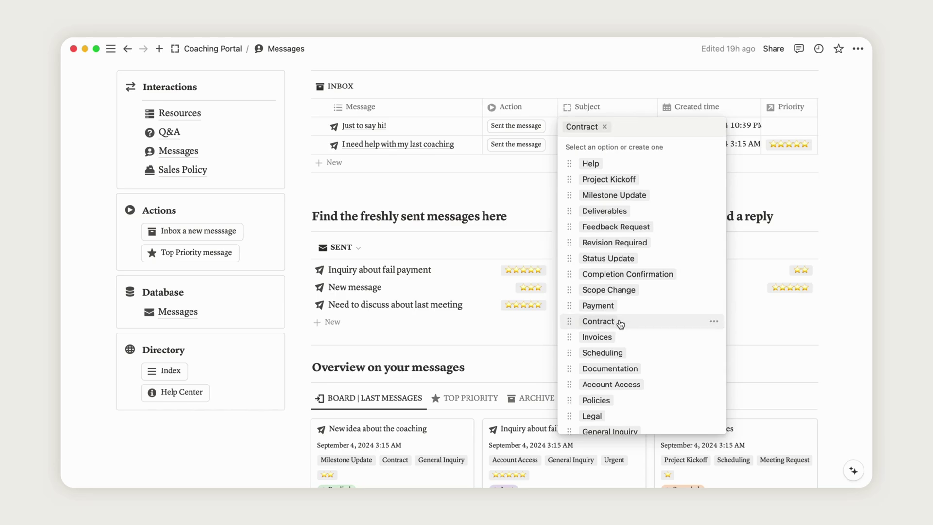
left_click(574, 79)
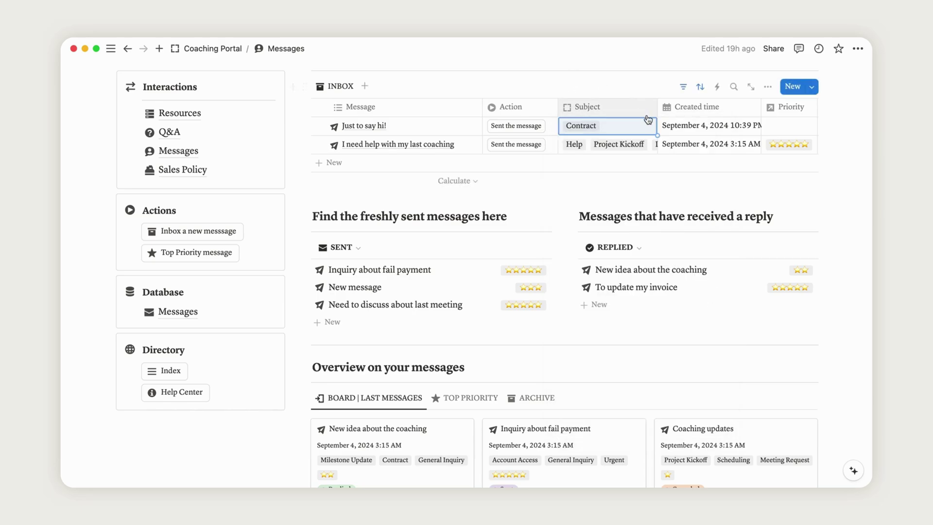
left_click(796, 134)
left_click(777, 164)
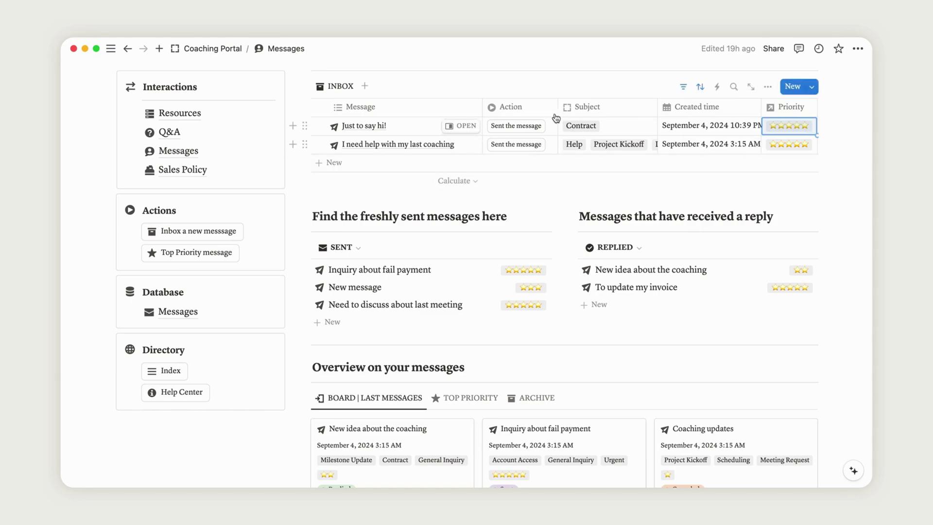
left_click(534, 129)
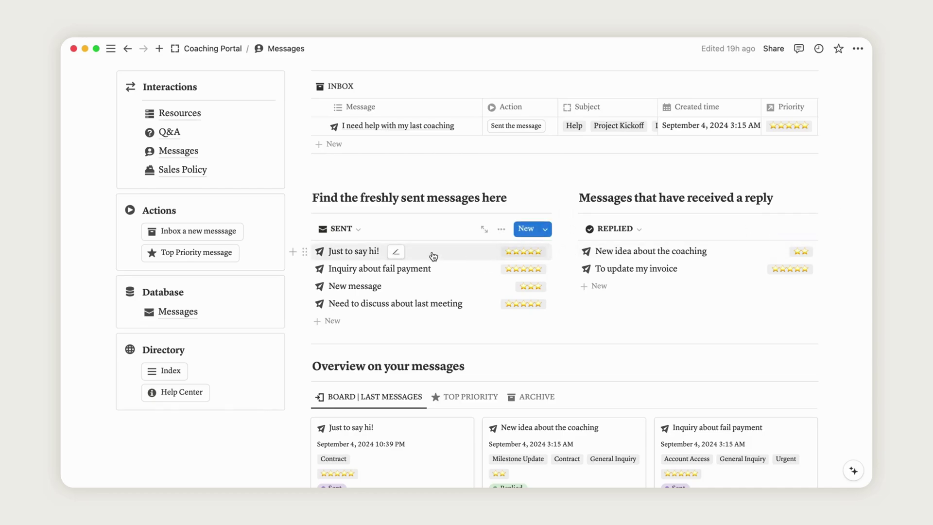
Mark the Just to say hi! message as Replied from its page
left_click(414, 256)
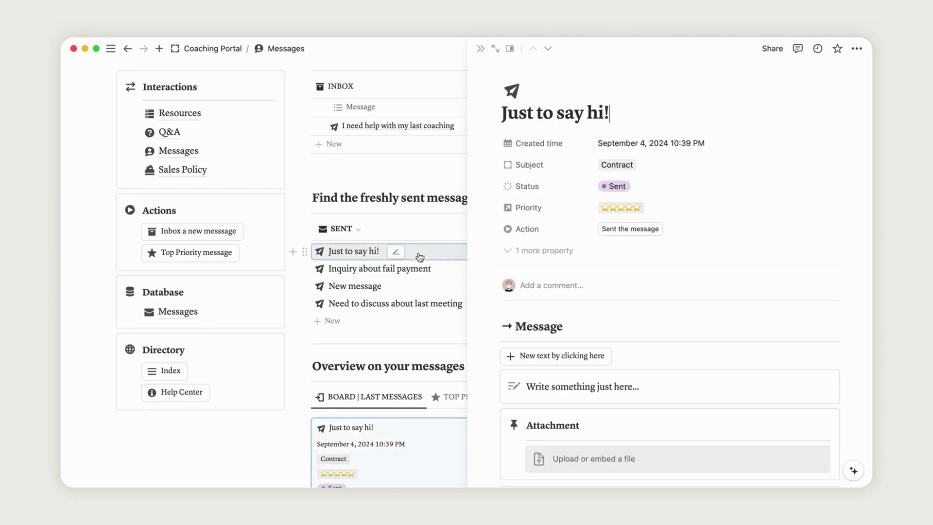
scroll(660, 377, "down", 5)
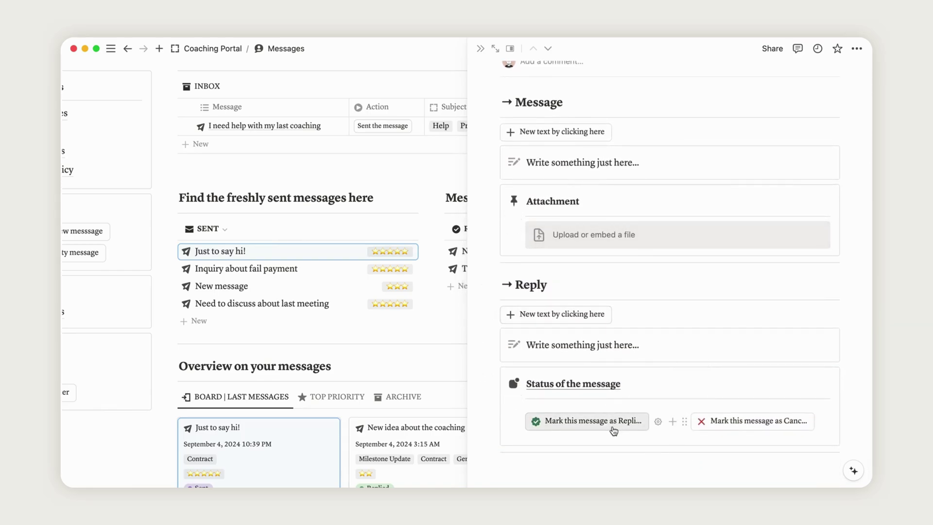
left_click(611, 427)
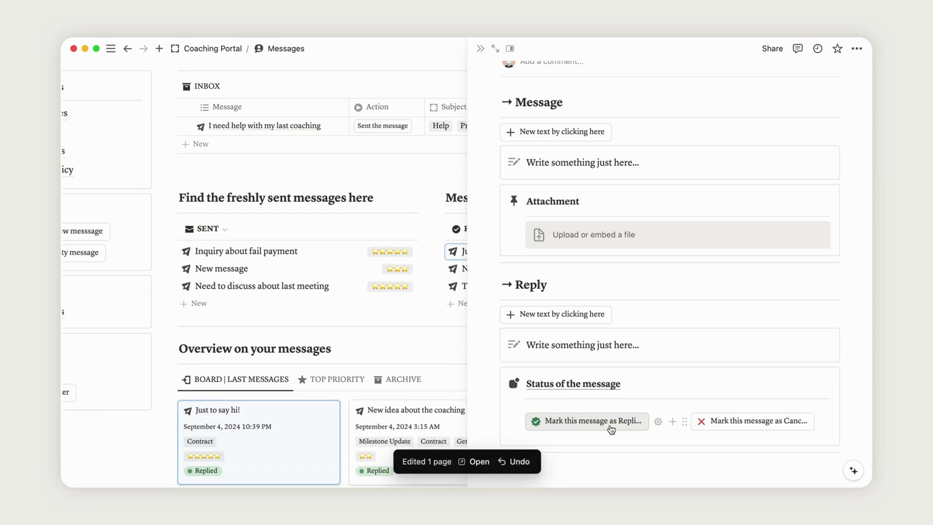
left_click(481, 49)
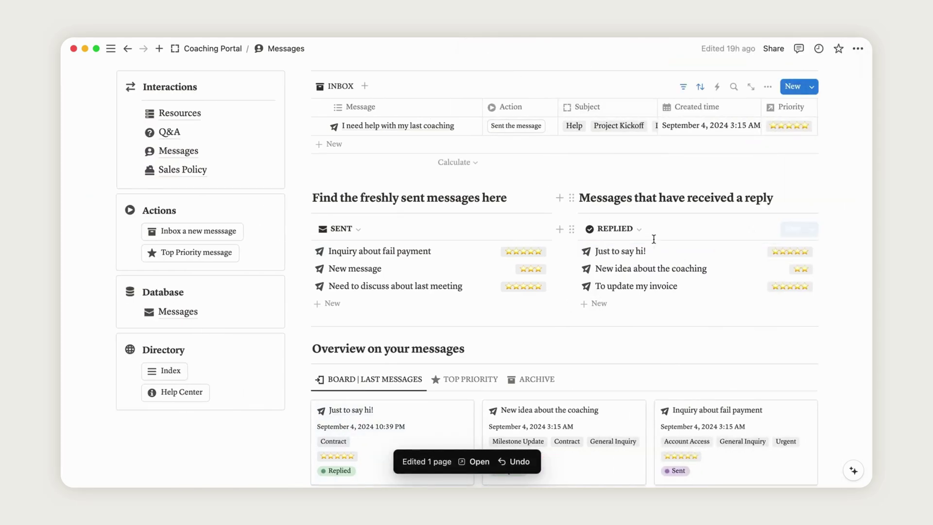
Set the message card's status to Canceled on the board
scroll(699, 285, "down", 5)
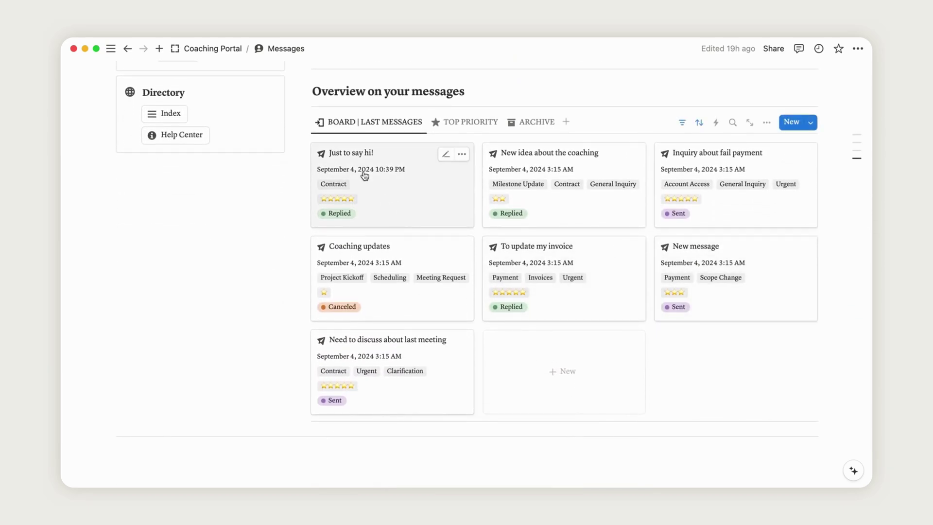
left_click(342, 214)
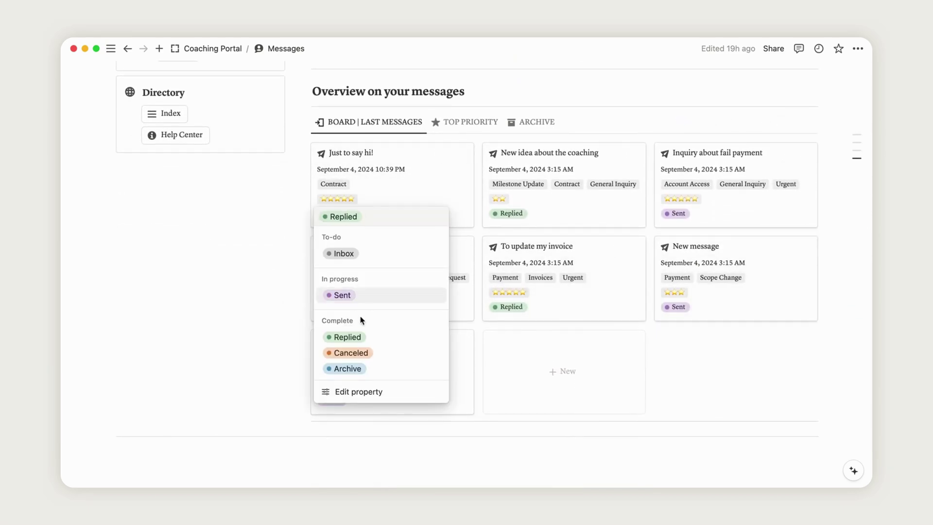
left_click(361, 355)
scroll(457, 183, "up", 2)
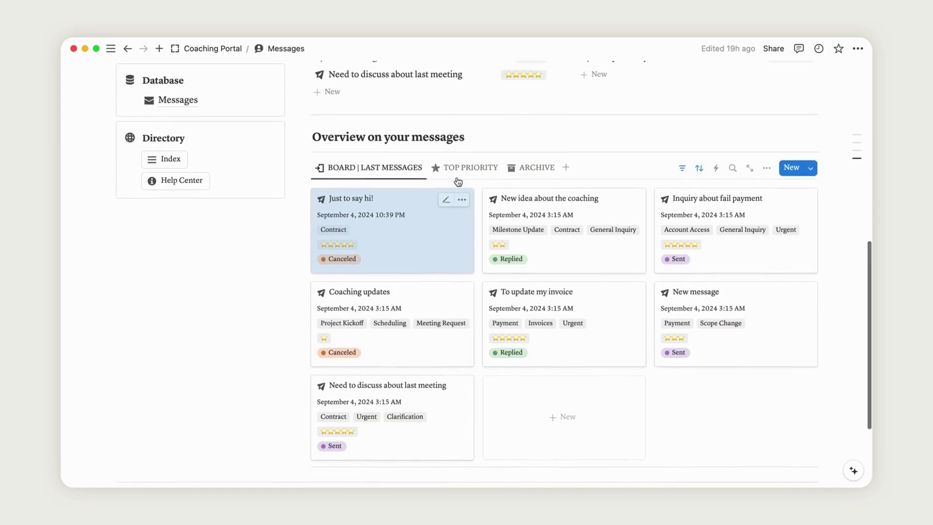